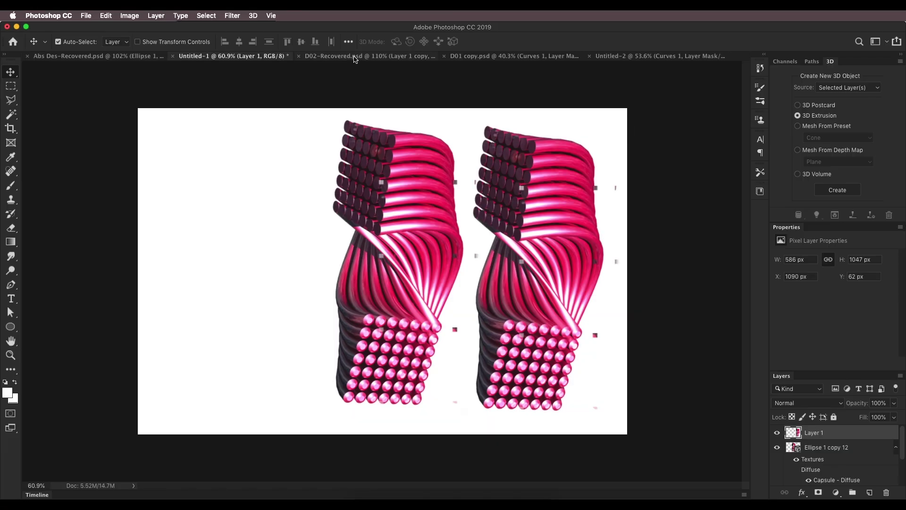
Step: Examine the twisted ribbed 3D form and spheres in the D02-Recovered.psd artwork up close and as a whole
click(355, 56)
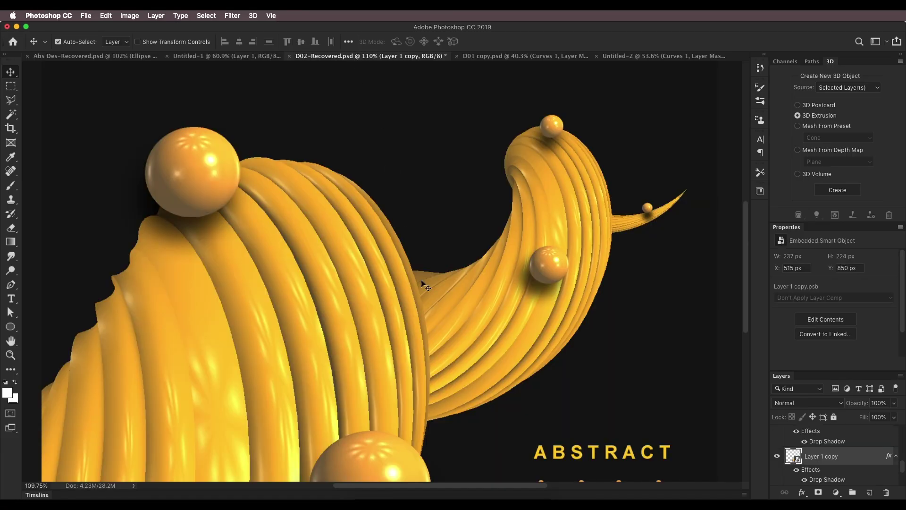
scroll(437, 364, down, 5)
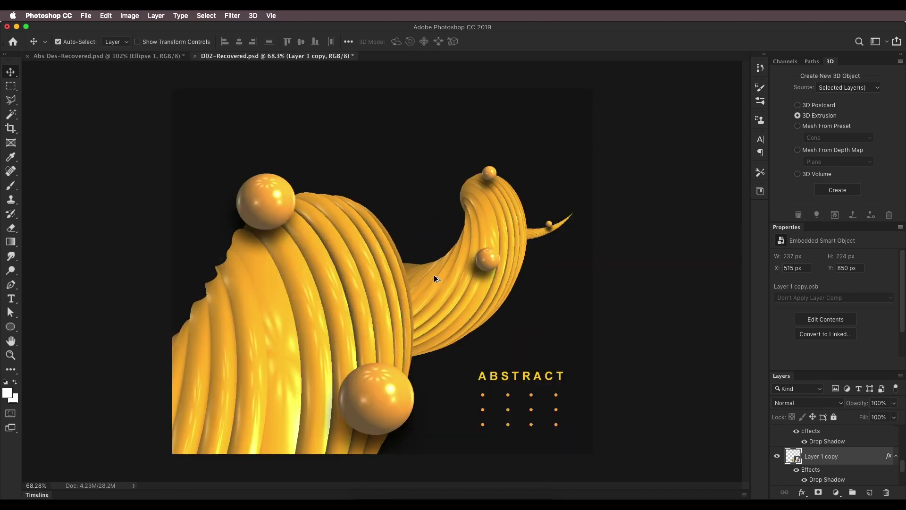
scroll(365, 251, up, 3)
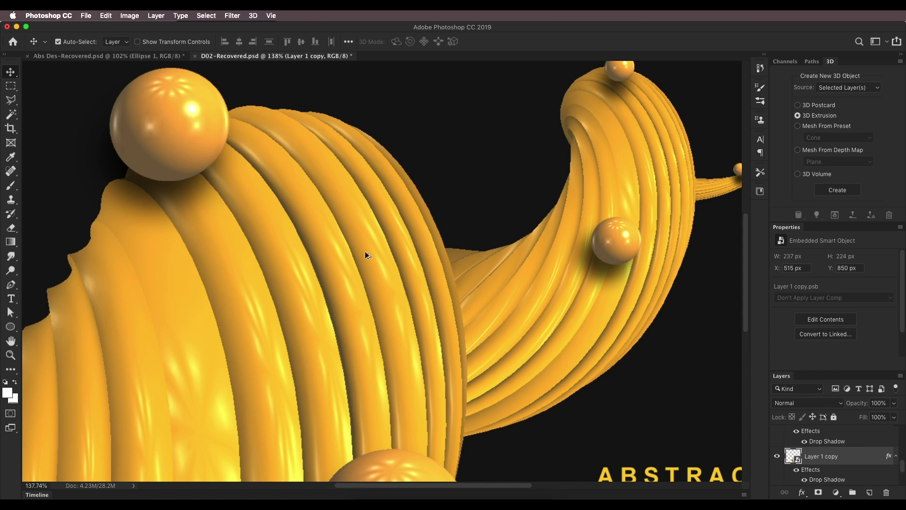
scroll(330, 276, down, 2)
scroll(341, 292, down, 2)
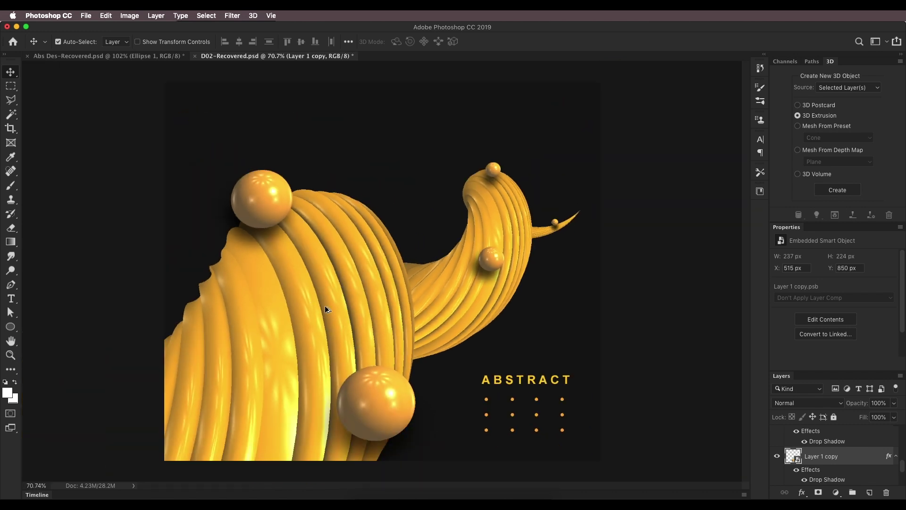
Step: Create a new landscape document of 600 x 400 mm at 72 pixels/inch in RGB Color with a white background
click(84, 17)
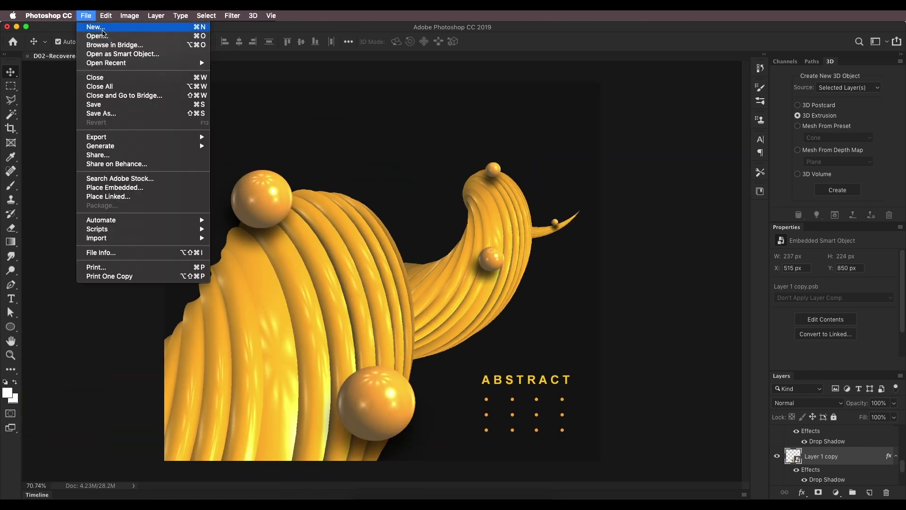
click(100, 26)
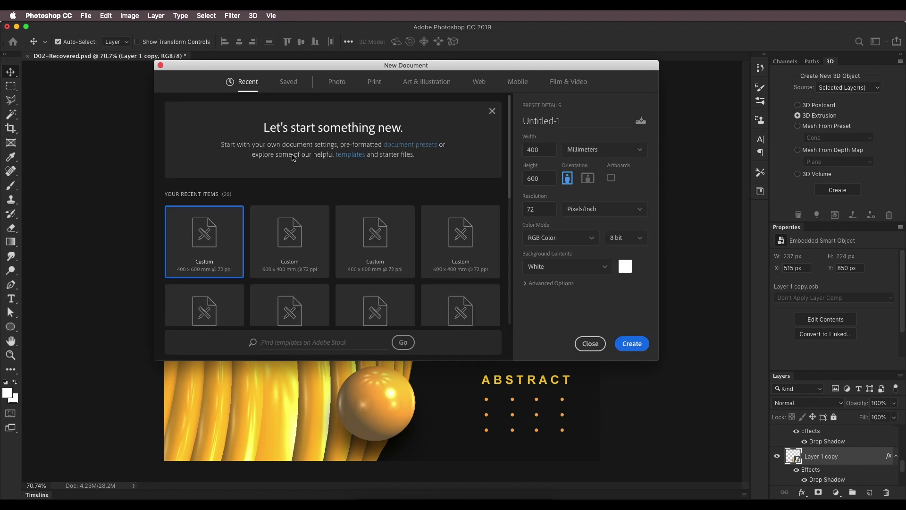
click(321, 234)
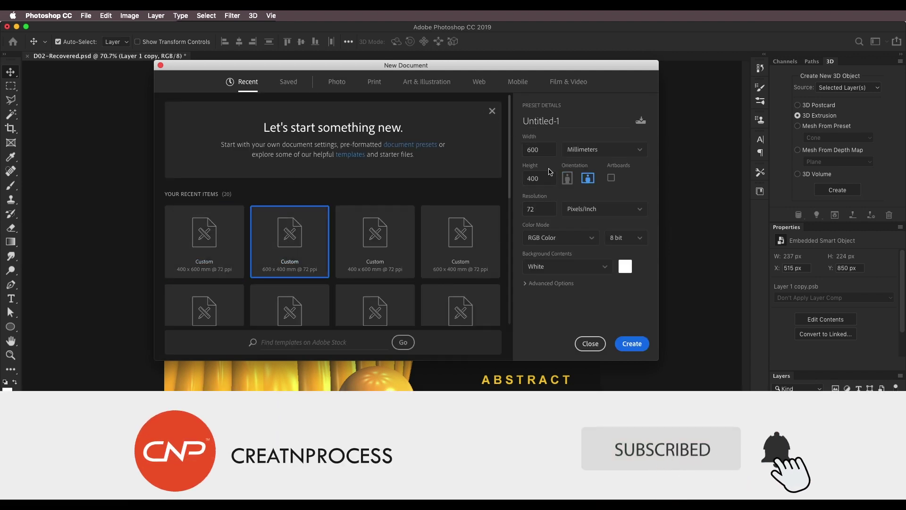
double_click(543, 213)
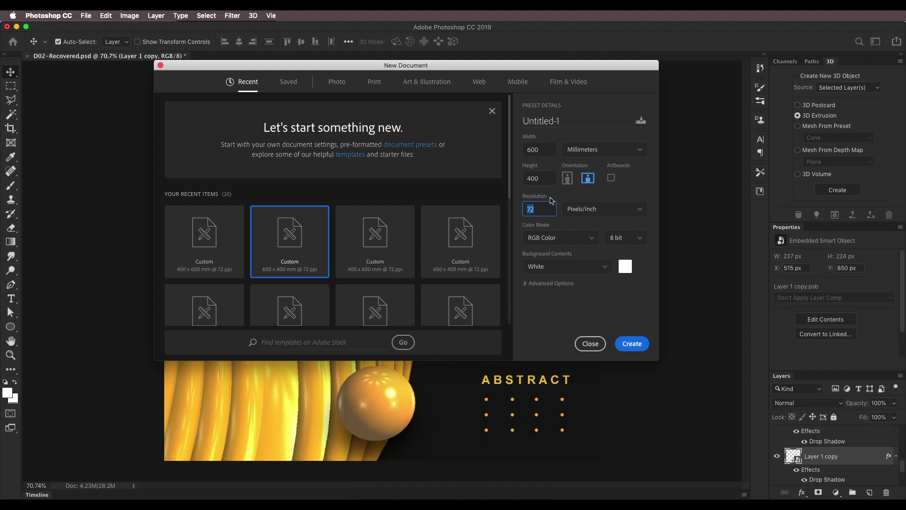
click(632, 342)
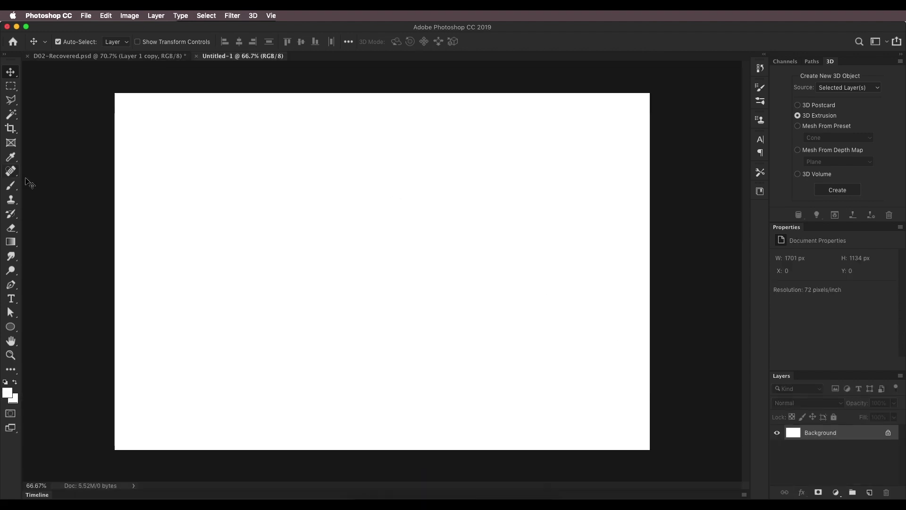
Step: Draw a closed, roughly circular shape with a scalloped edge, about 429 x 464 px, near the canvas centre with the Pen tool
click(178, 57)
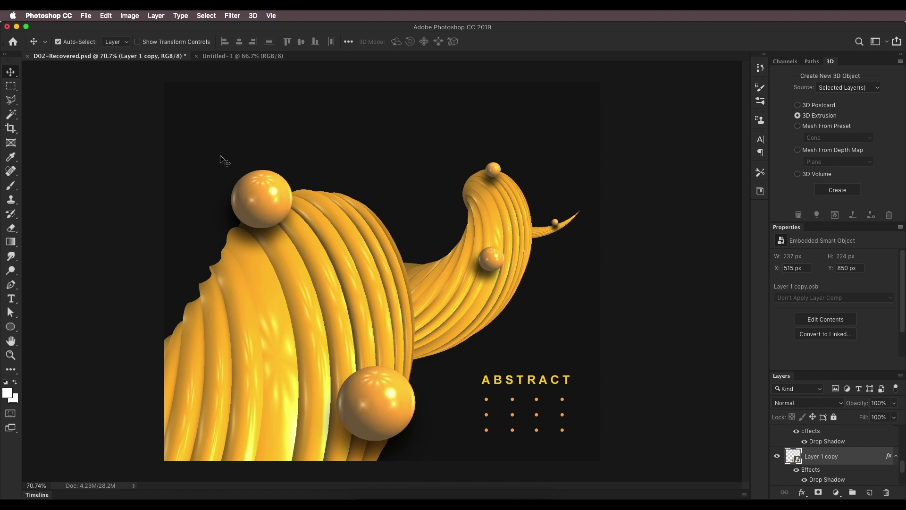
click(237, 58)
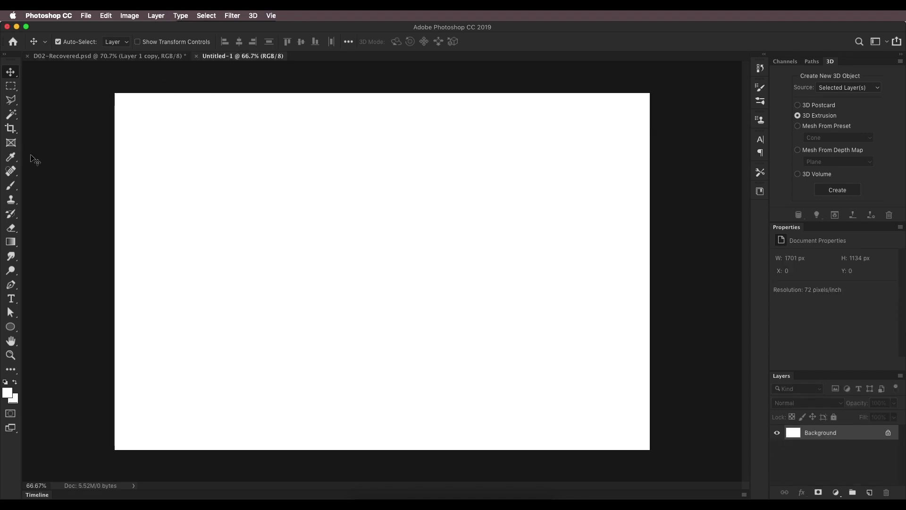
key(p)
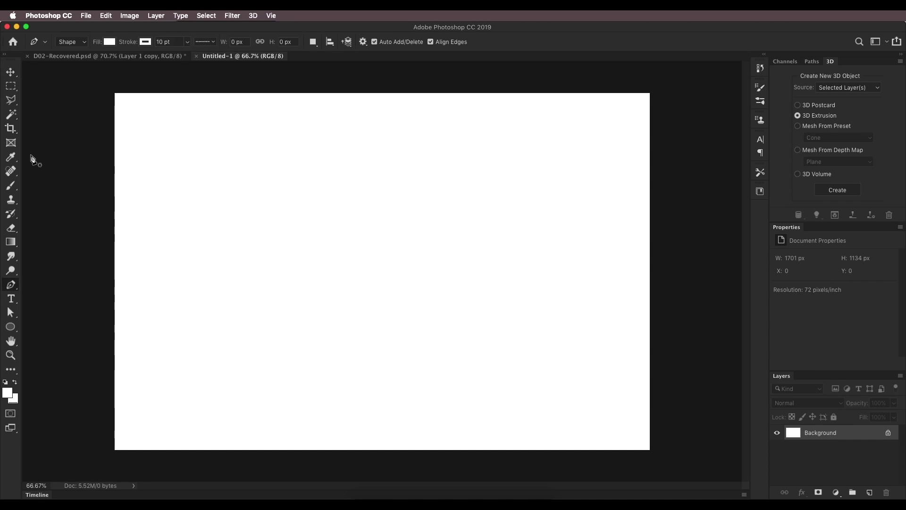
scroll(371, 187, up, 1)
click(365, 185)
drag(385, 184, 390, 182)
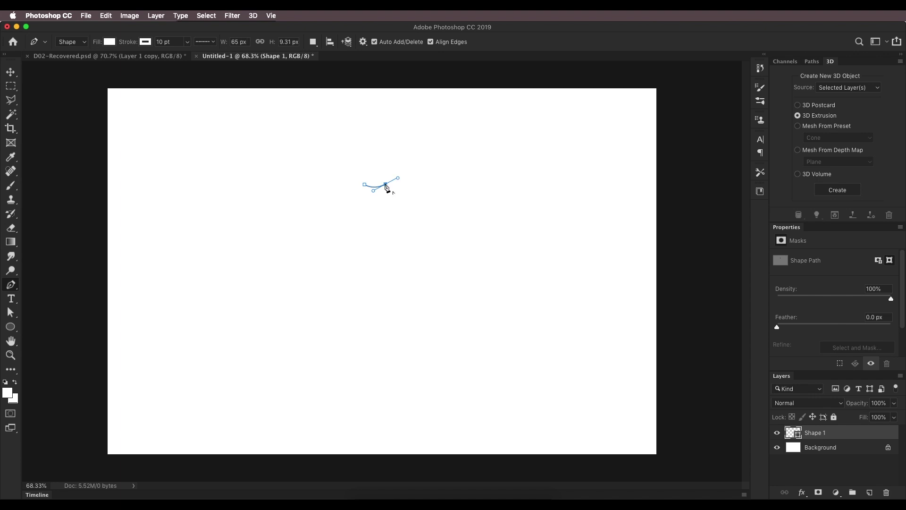
drag(400, 192, 405, 193)
click(413, 206)
drag(422, 206, 430, 229)
click(426, 240)
click(428, 259)
click(428, 277)
click(422, 293)
click(411, 313)
click(394, 323)
drag(375, 331, 287, 232)
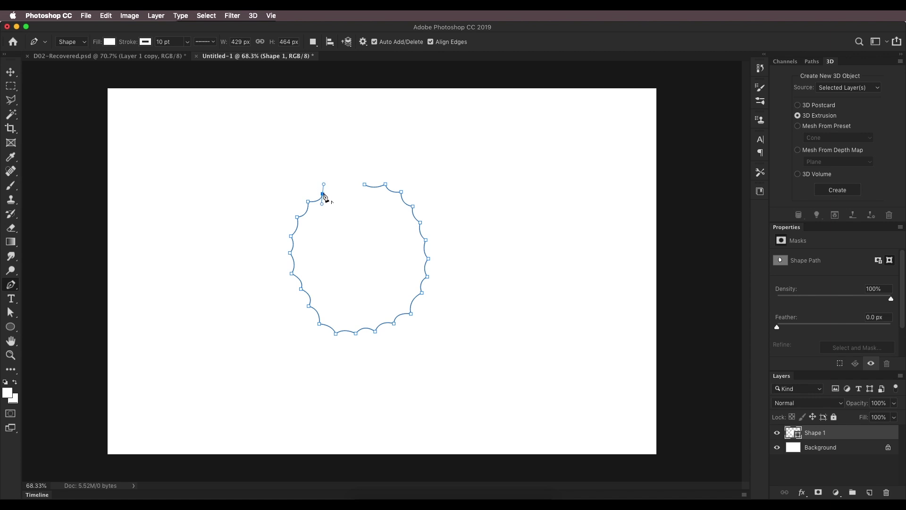
drag(351, 184, 354, 188)
Step: Even out the scalloped outline by moving its uneven anchor points outward, making the shape about 460 x 476 px
click(15, 314)
drag(309, 205, 306, 204)
drag(301, 289, 297, 293)
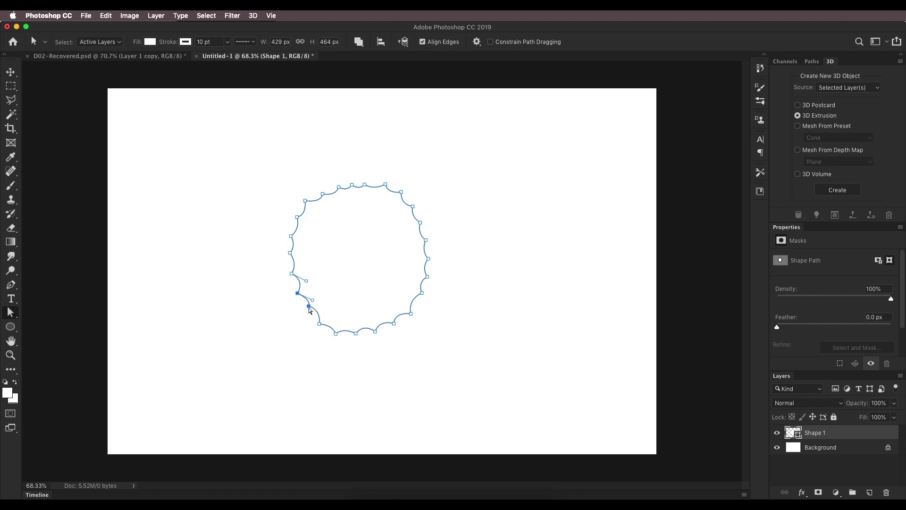
drag(352, 185, 352, 181)
drag(291, 235, 291, 214)
drag(290, 252, 287, 275)
drag(297, 293, 316, 329)
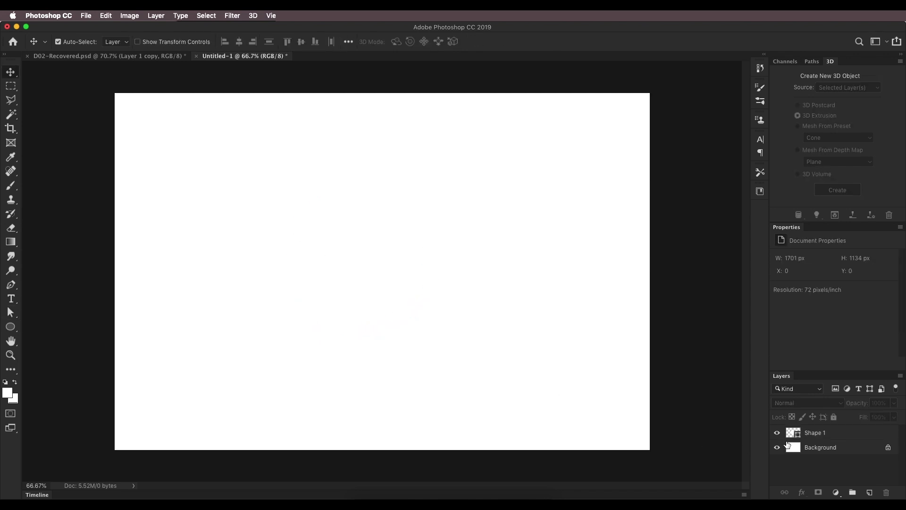
Step: Give the Shape 1 layer a red fill and no stroke
click(791, 435)
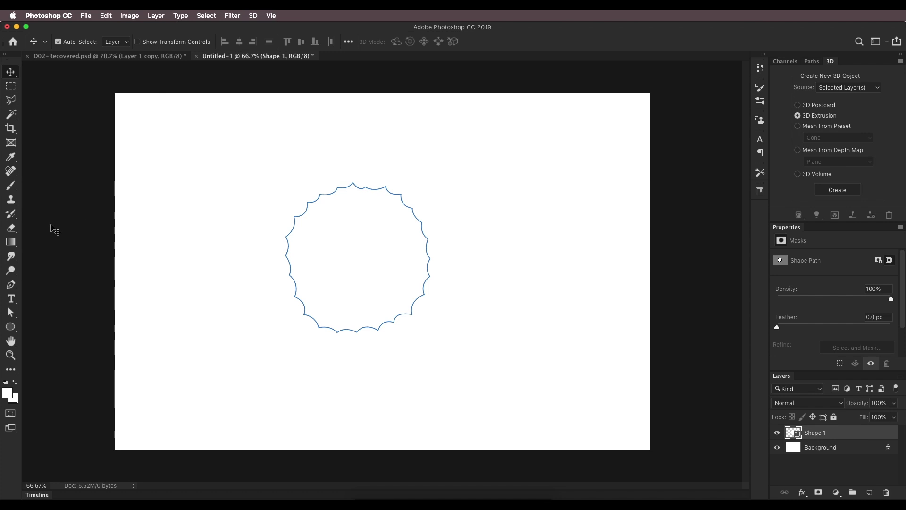
click(10, 326)
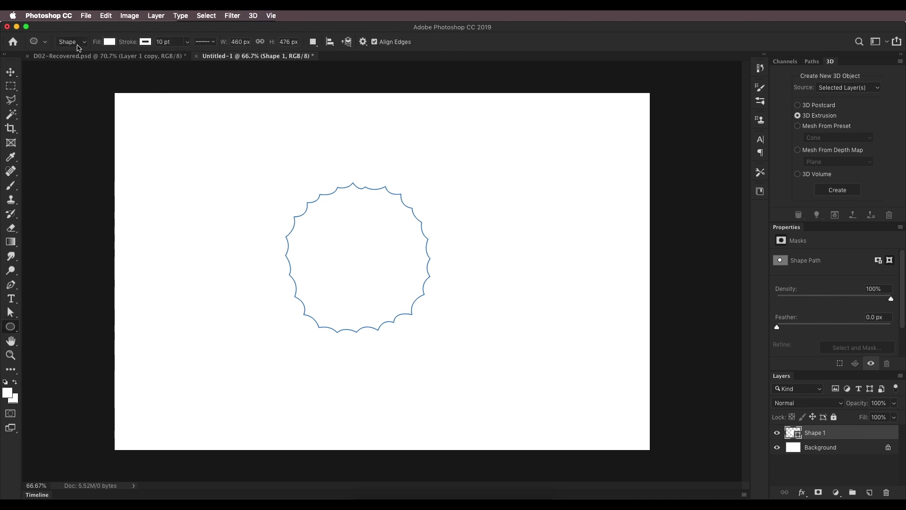
click(110, 42)
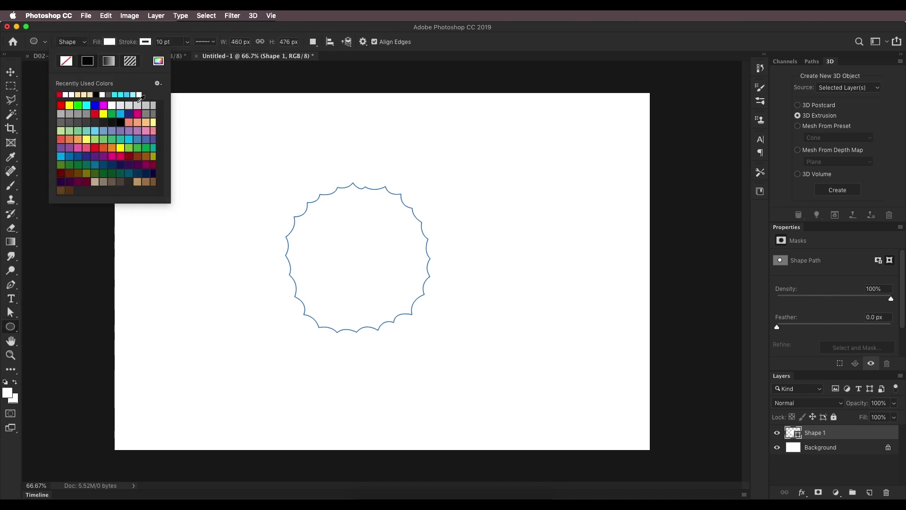
click(60, 95)
click(110, 41)
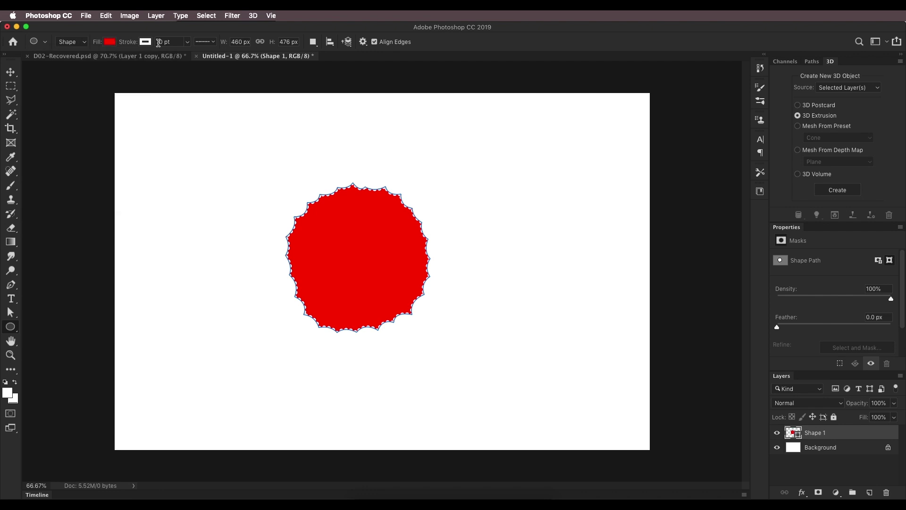
click(141, 42)
click(101, 62)
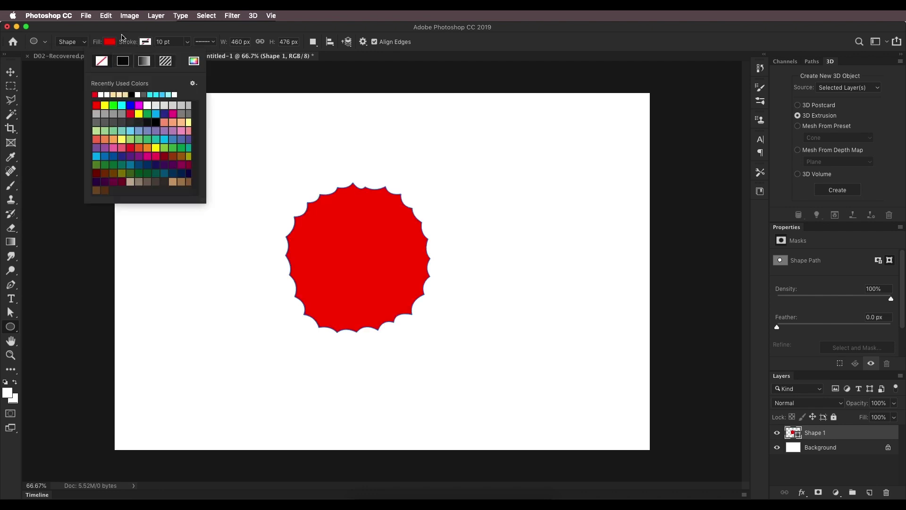
click(26, 69)
Step: Reposition the red scalloped shape near the middle of the canvas, checking the D02-Recovered.psd artwork for reference
click(10, 72)
scroll(329, 265, down, 3)
scroll(329, 266, up, 2)
drag(382, 269, 401, 277)
scroll(400, 279, up, 4)
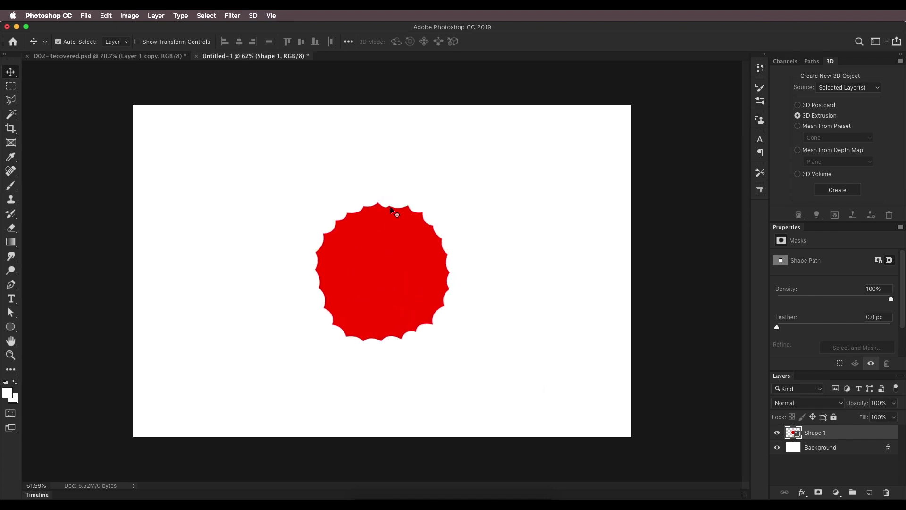
scroll(391, 209, up, 1)
click(147, 56)
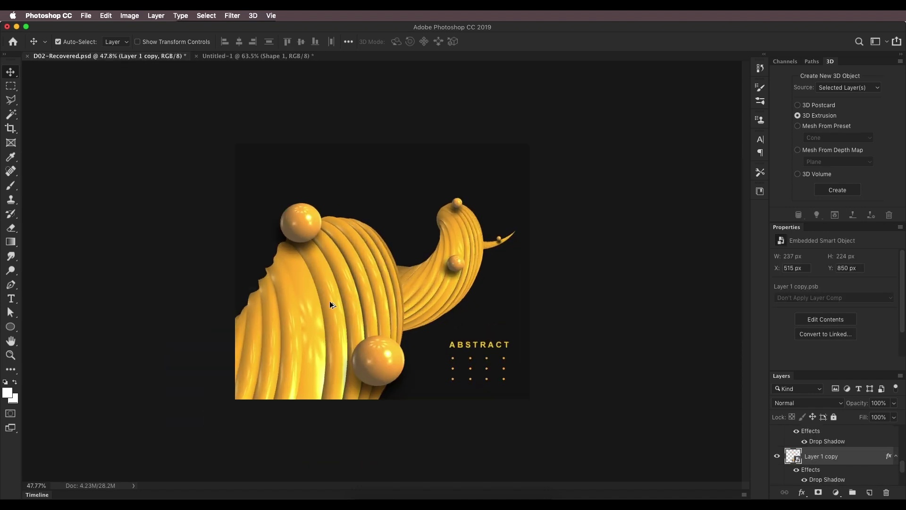
scroll(333, 301, up, 5)
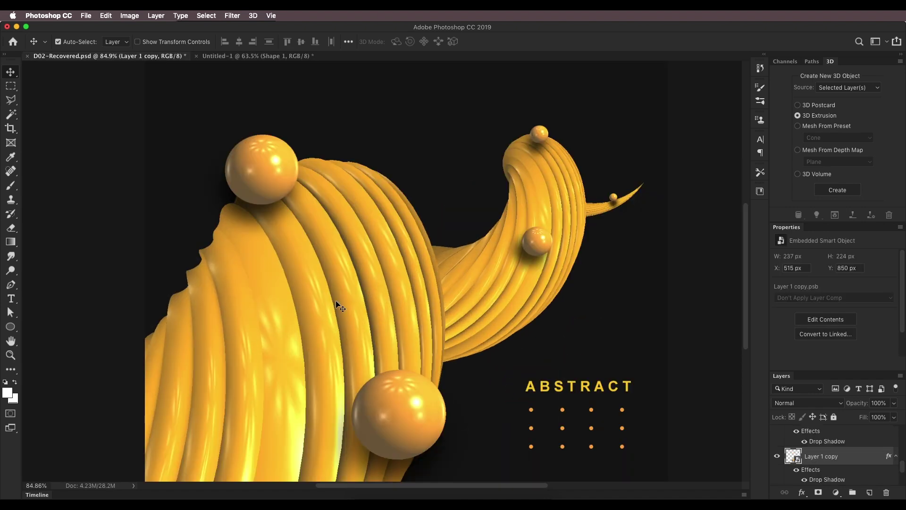
click(286, 55)
drag(380, 313, 369, 289)
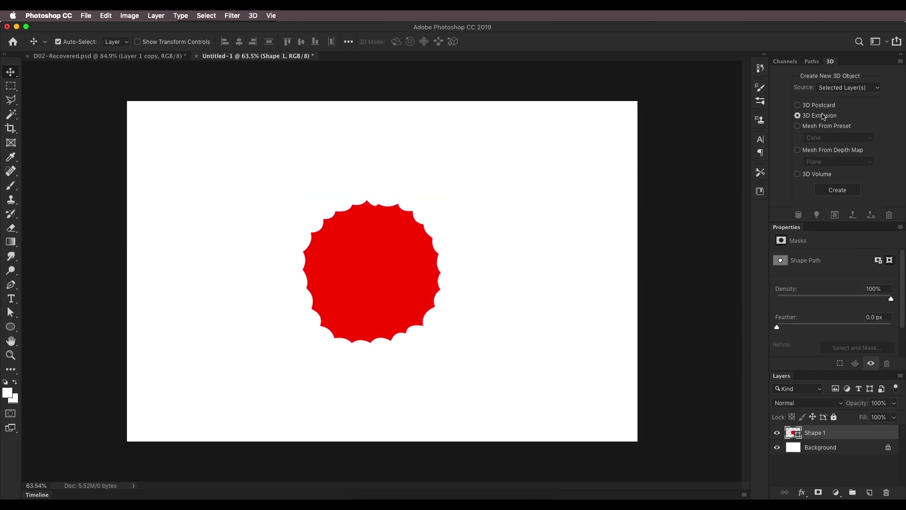
Step: Create a 3D extrusion from the Shape 1 layer and set the camera to a more distant, angled view from above
click(834, 190)
drag(516, 196, 460, 270)
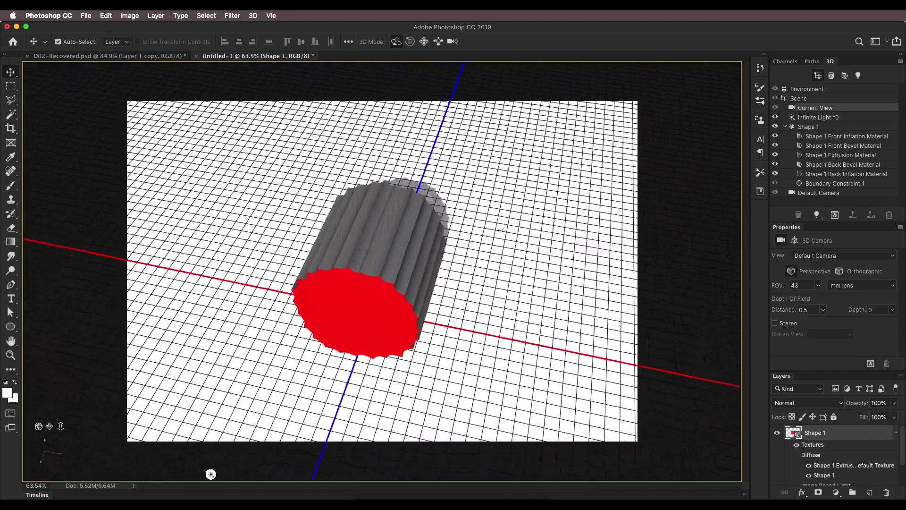
scroll(460, 270, down, 5)
scroll(460, 270, up, 5)
scroll(158, 415, down, 2)
drag(68, 382, 204, 35)
scroll(284, 396, up, 5)
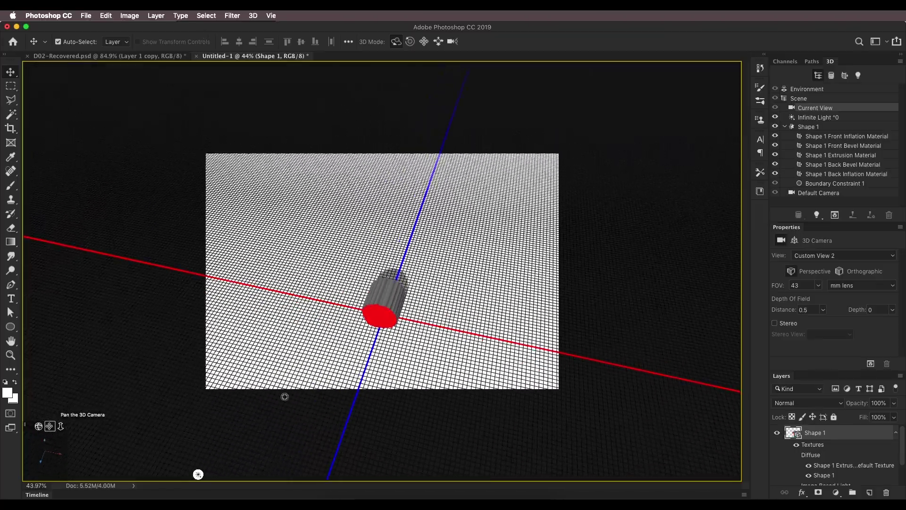
scroll(382, 302, down, 5)
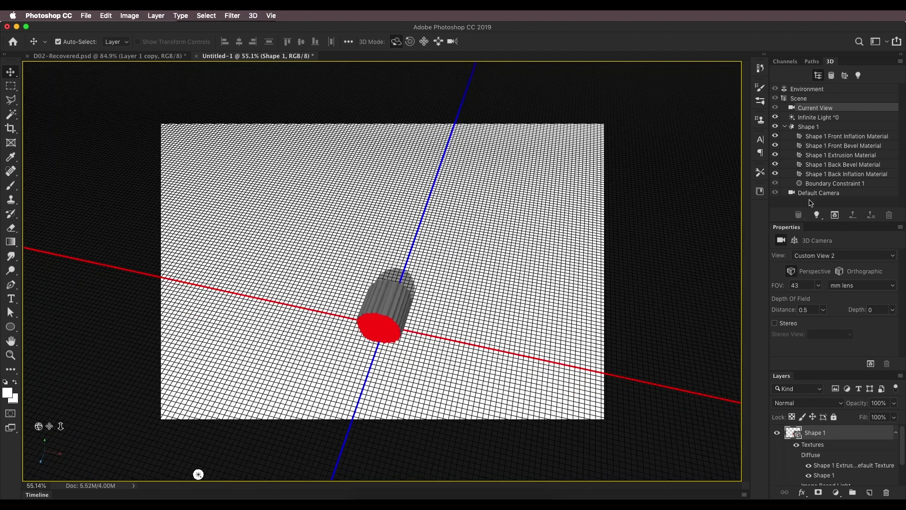
Step: Lengthen the Shape 1 mesh to an extrusion depth of about 2125.51 px and twist it about 198°
click(807, 125)
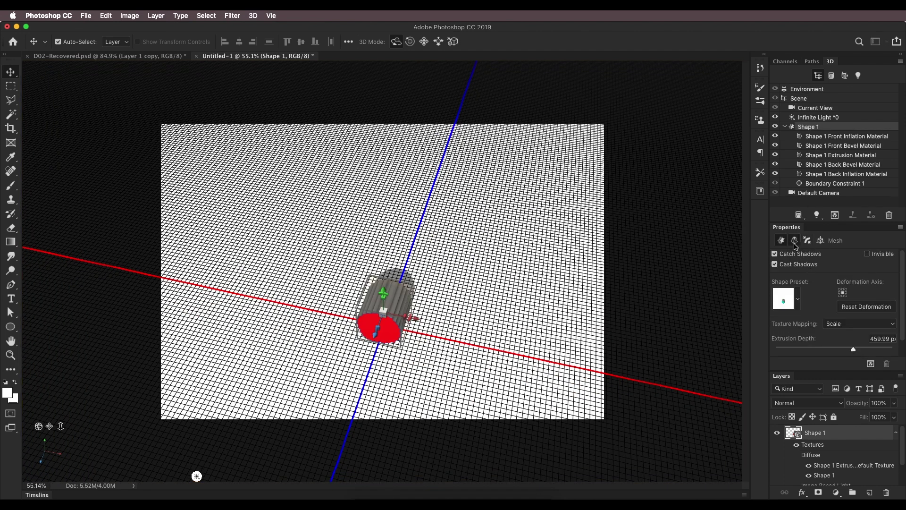
click(795, 241)
drag(384, 324, 477, 33)
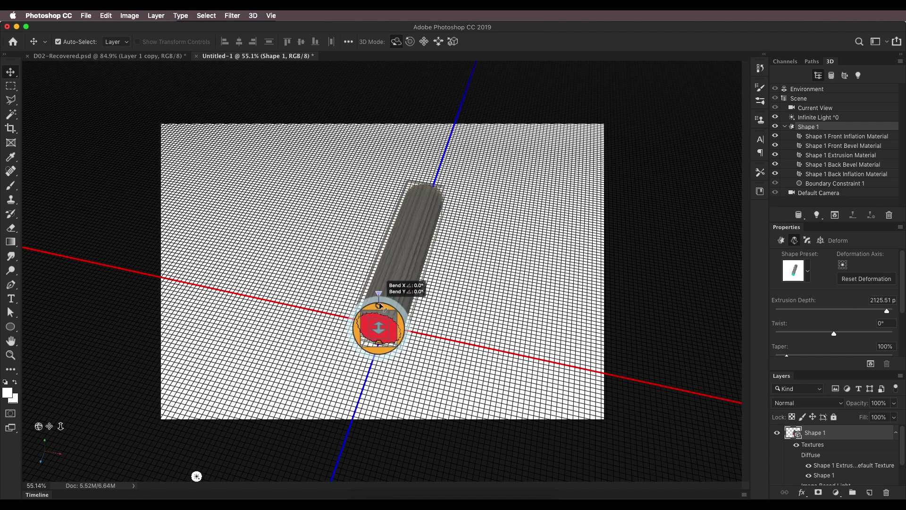
drag(380, 305, 360, 382)
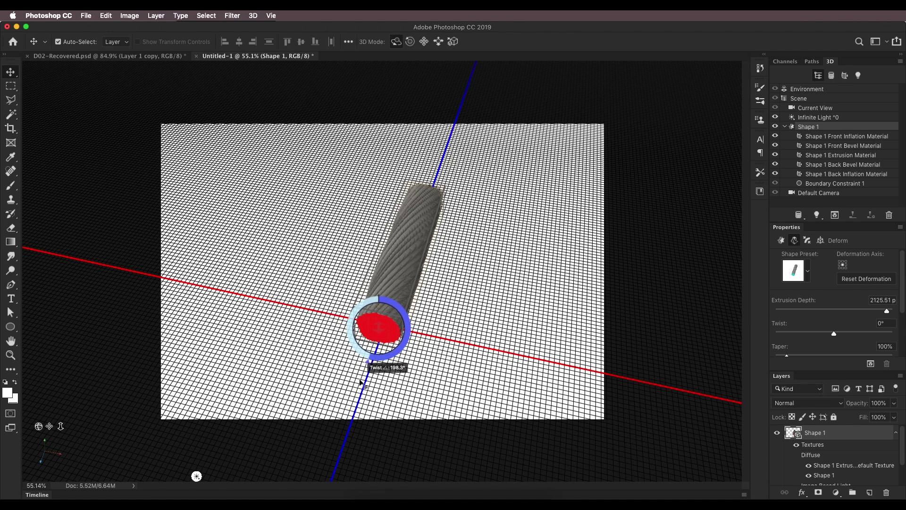
Step: Bend the twisted extrusion sideways into an arch and taper its far end to 0%
drag(379, 307, 431, 155)
drag(383, 316, 330, 322)
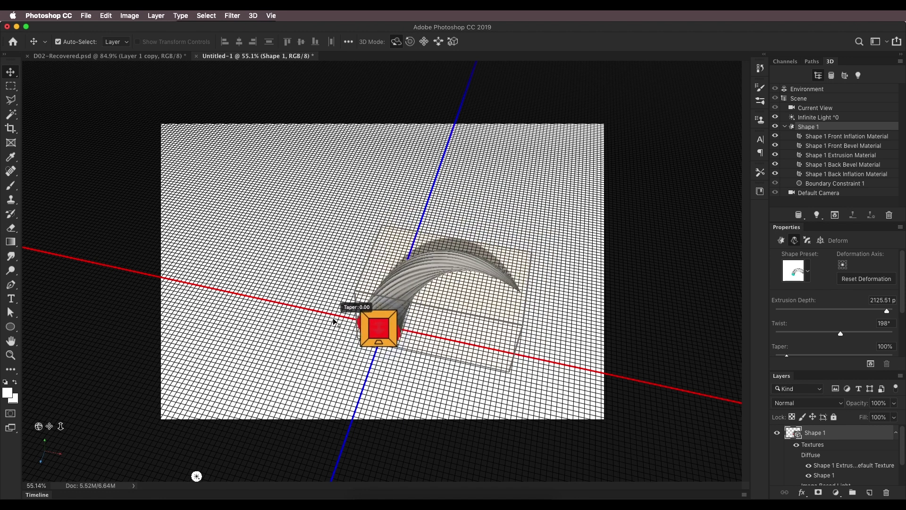
Step: Change the extrusion's twist to about -356° and bend it into a spiral of about 95.7° in X and 360° in Y
scroll(448, 321, up, 5)
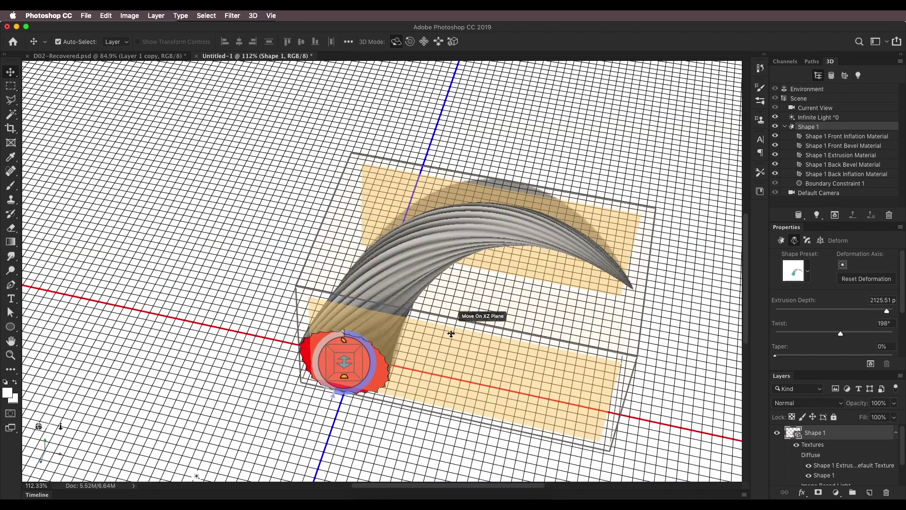
scroll(453, 334, up, 1)
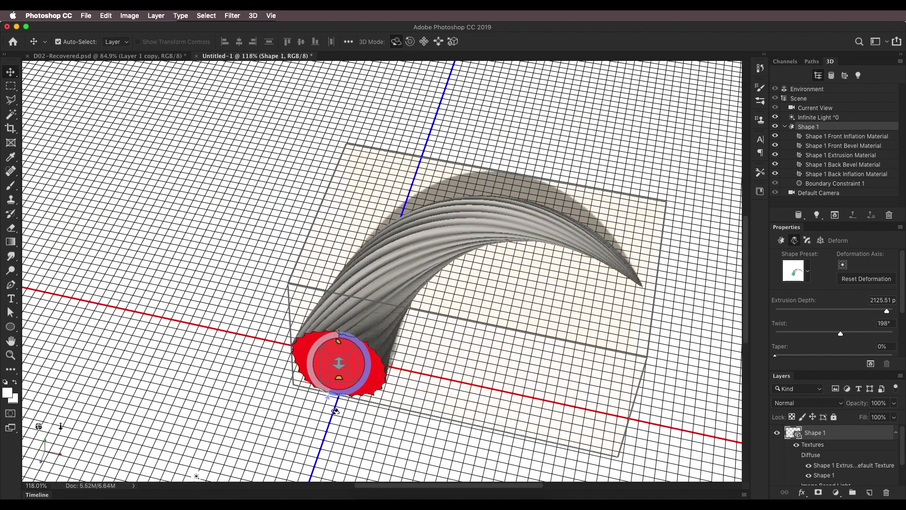
drag(329, 400, 376, 85)
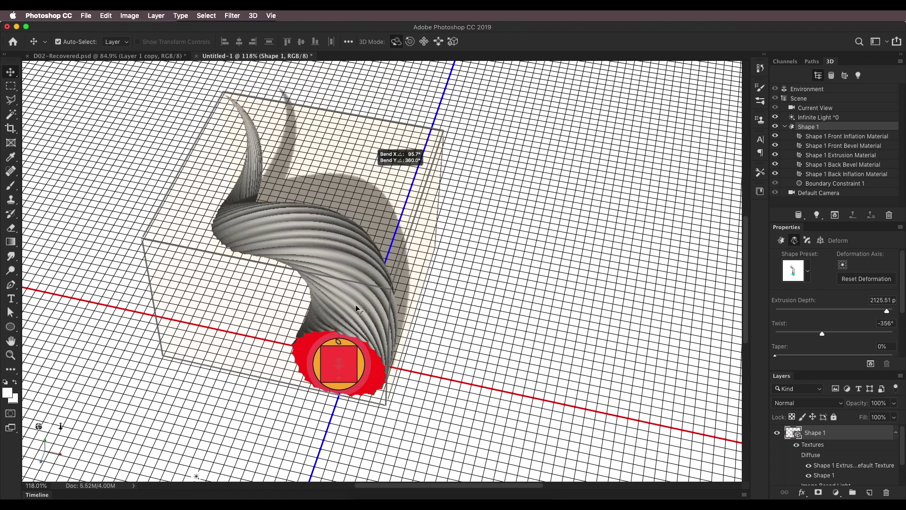
Step: Set the extrusion's twist to about -314° and orbit the camera to a side view, using the D02-Recovered.psd artwork as reference
drag(344, 336, 355, 352)
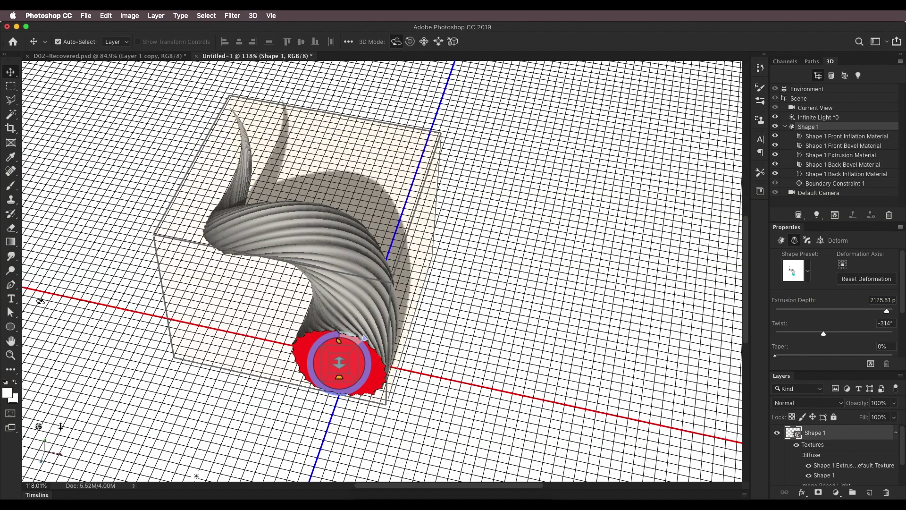
mouse_move(39, 426)
mouse_down()
mouse_move(27, 428)
mouse_move(42, 415)
mouse_up()
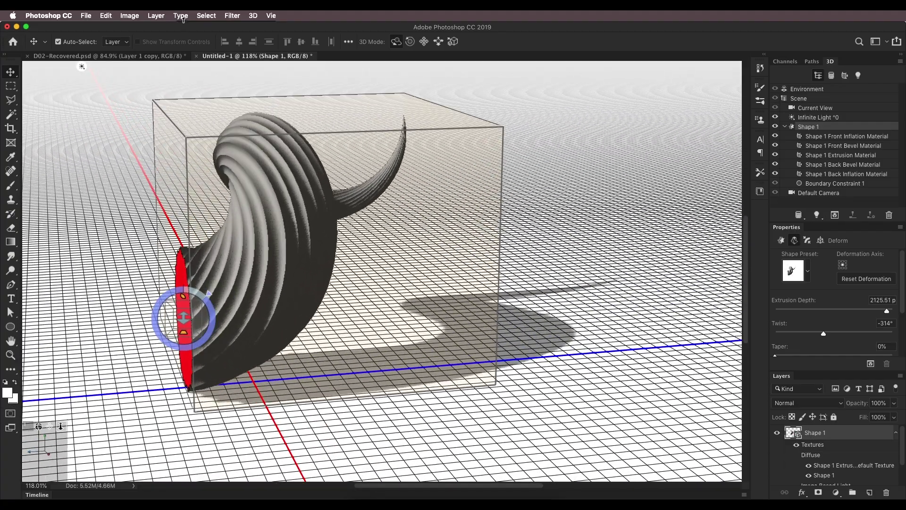
click(151, 57)
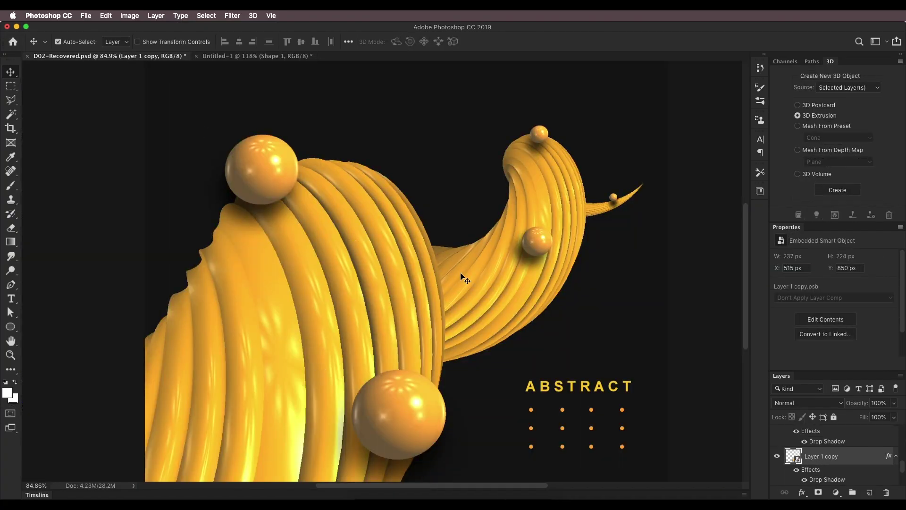
click(289, 58)
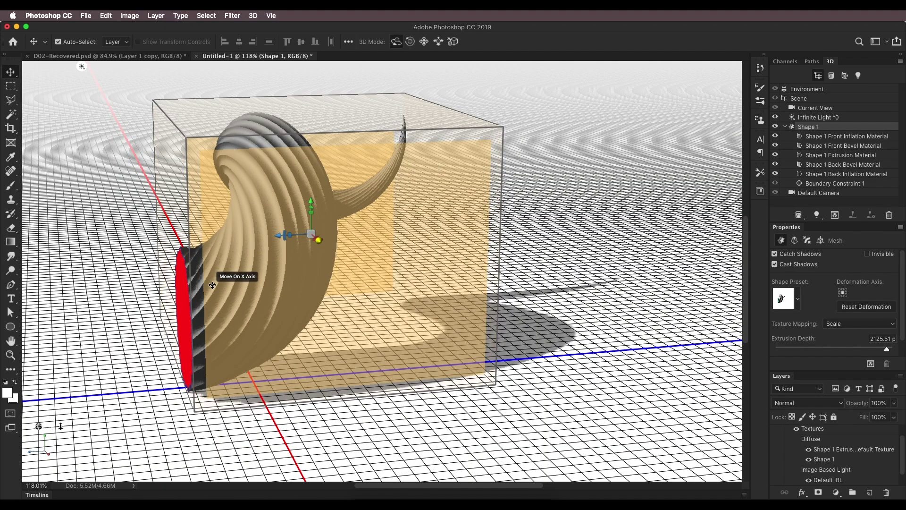
Step: Twist the mesh to about -593° while adjusting its bend, and orbit the camera partly toward its red front face
click(794, 240)
drag(205, 293, 239, 365)
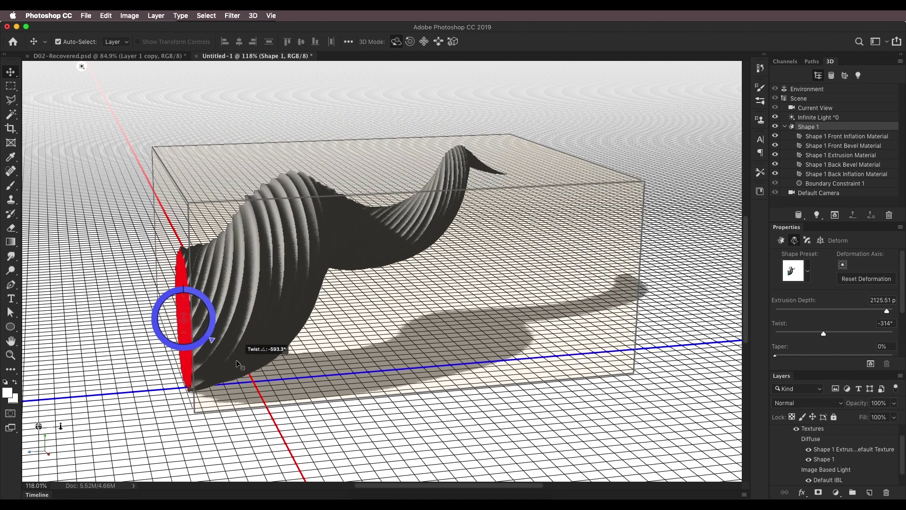
mouse_move(184, 298)
drag(183, 276, 264, 228)
drag(56, 428, 61, 427)
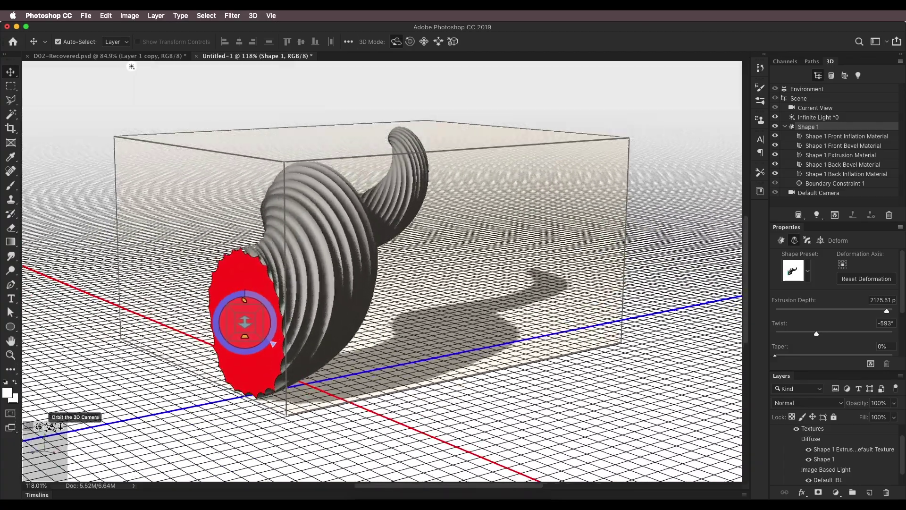
scroll(283, 222, up, 5)
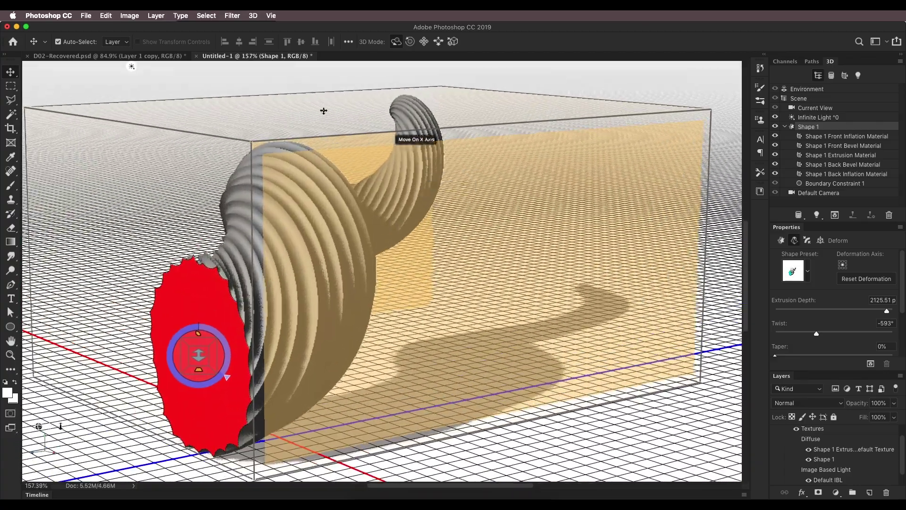
Step: Using D02-Recovered.psd as reference, refine the mesh deformation to a twist of about -629°, 0% taper and a 265° horizontal bend angle
click(165, 55)
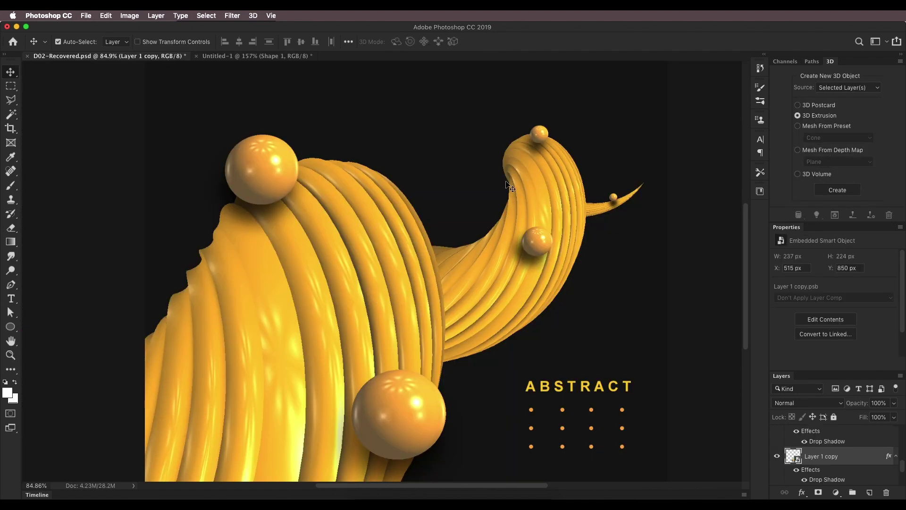
click(238, 56)
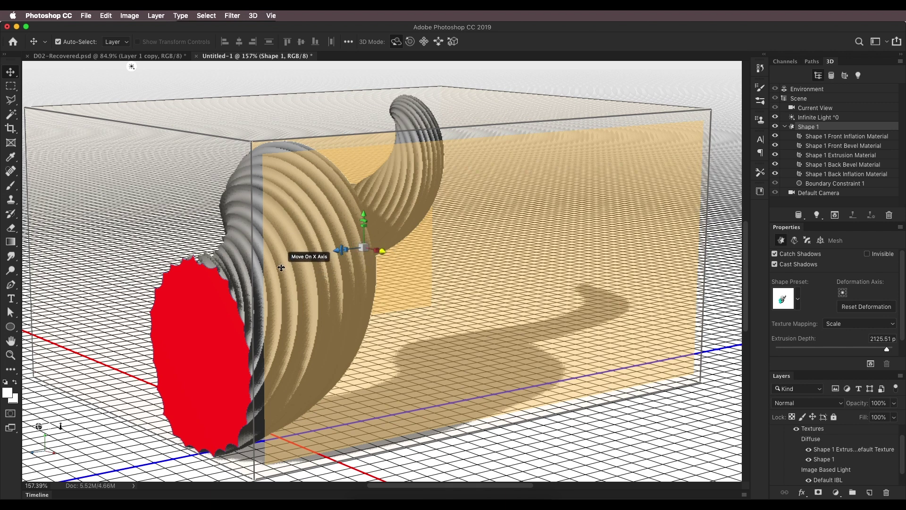
click(795, 241)
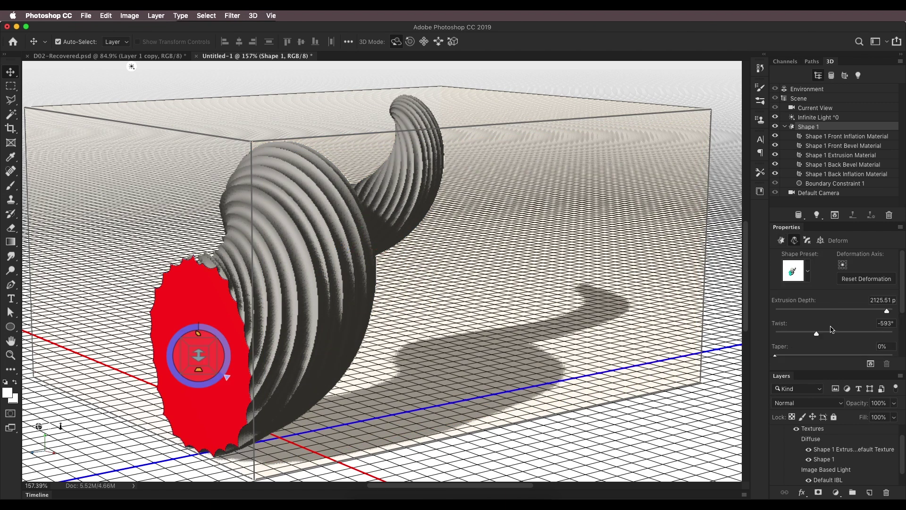
scroll(830, 328, down, 1)
drag(816, 325, 769, 345)
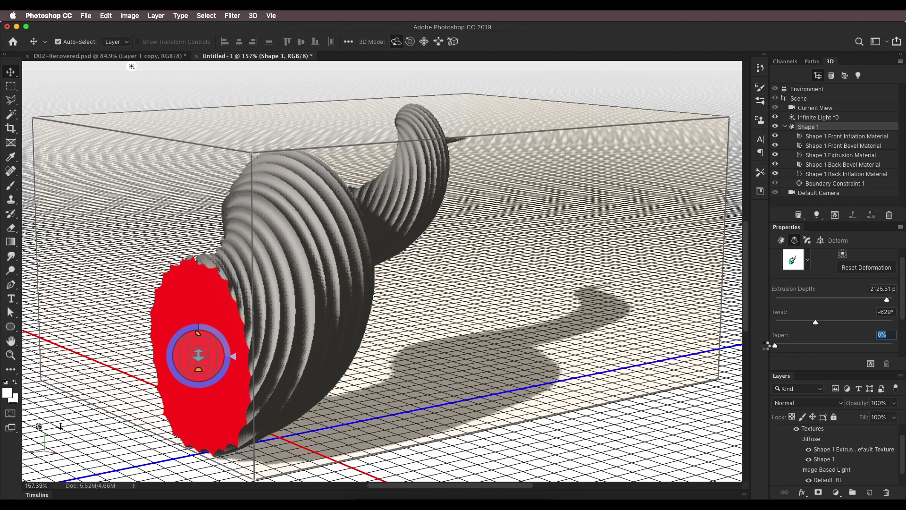
scroll(820, 314, down, 3)
drag(858, 333, 877, 331)
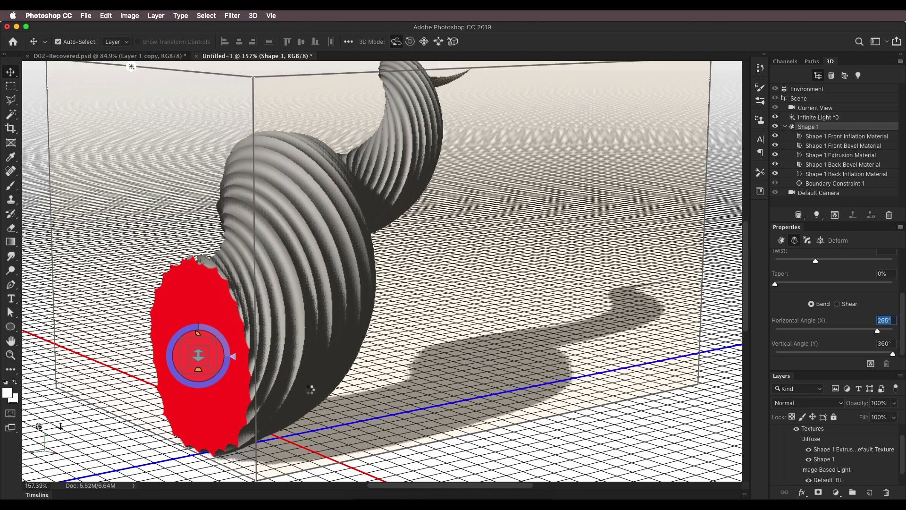
Step: Lower the camera to near ground level and bring it closer so the thick end runs off the canvas's left edge, as in D02-Recovered.psd
drag(43, 418, 40, 422)
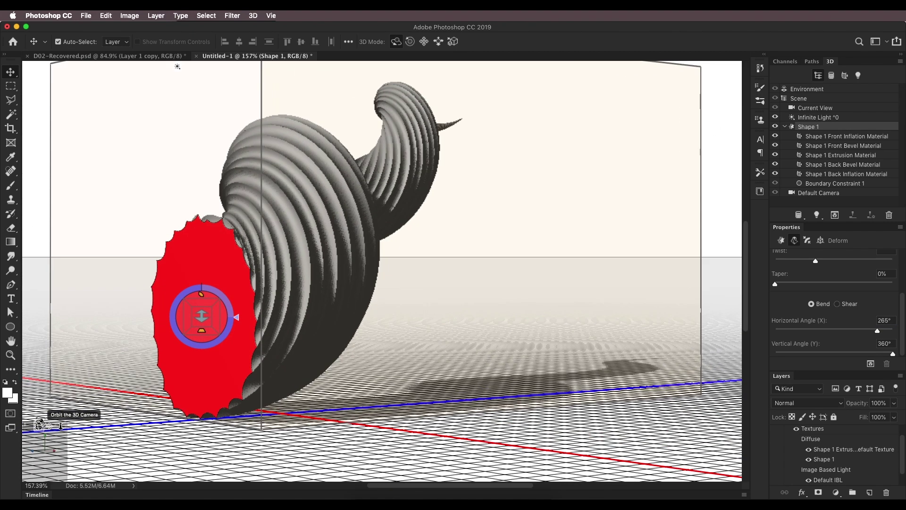
scroll(337, 308, down, 5)
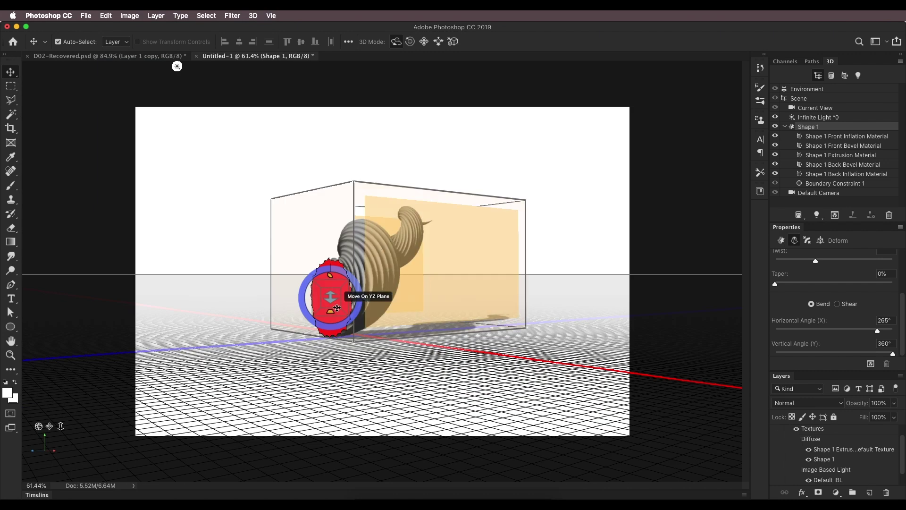
drag(61, 426, 67, 508)
drag(61, 426, 24, 439)
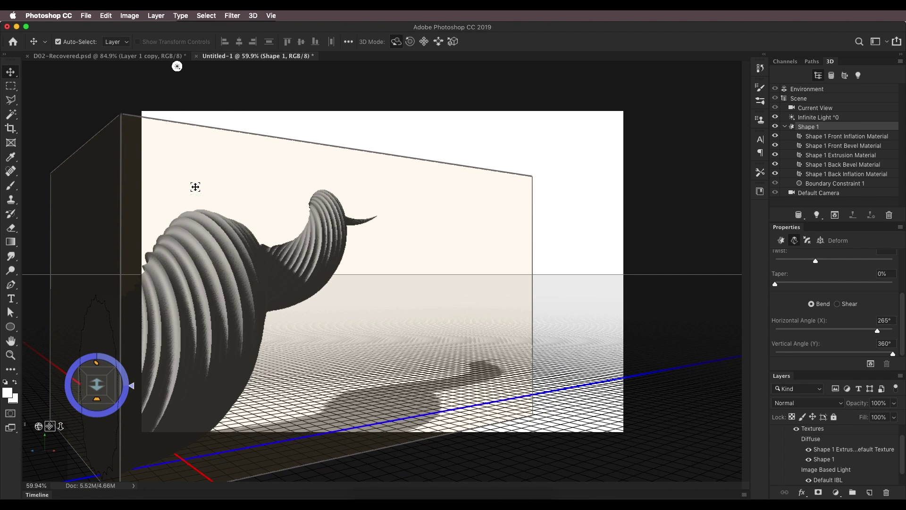
click(112, 59)
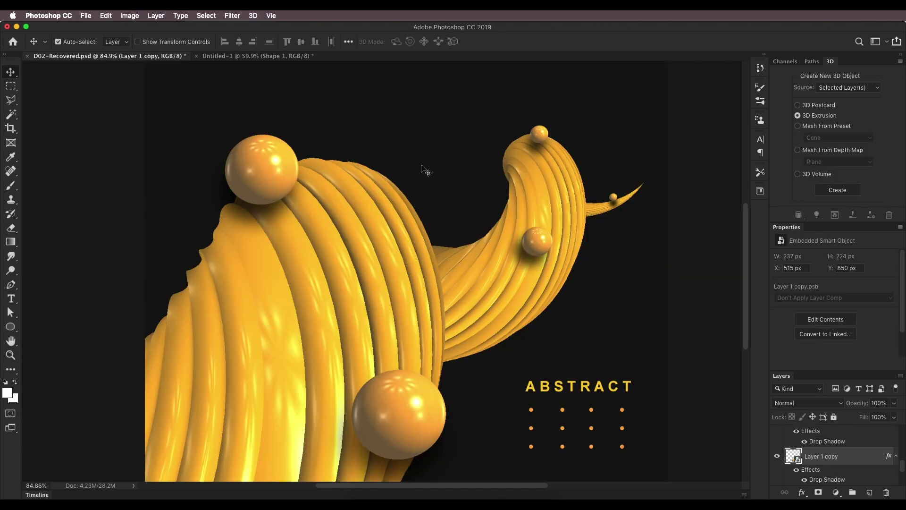
click(228, 58)
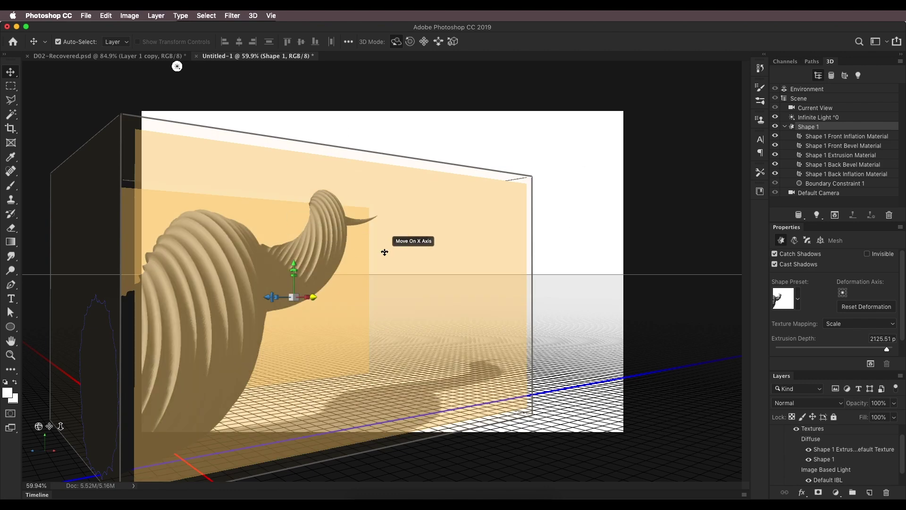
drag(62, 426, 65, 423)
scroll(283, 264, up, 1)
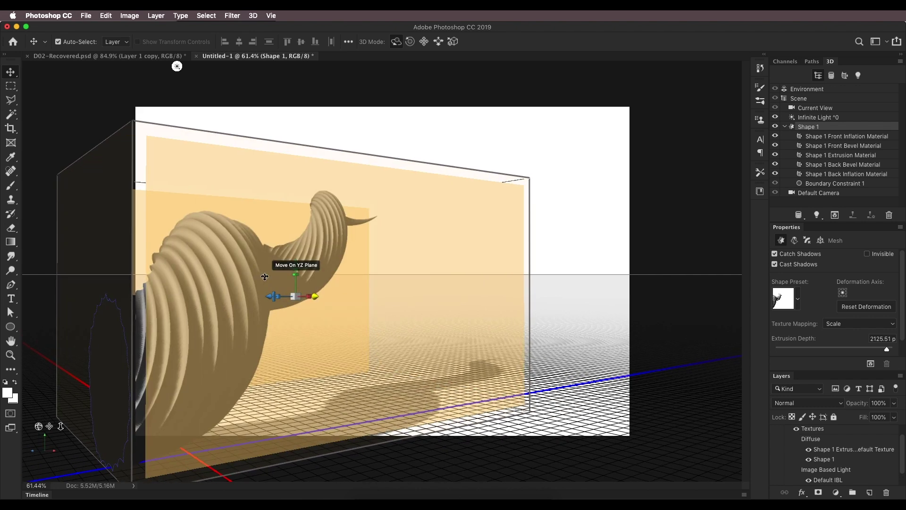
Step: Switch to the Rectangular Marquee tool to hide the 3D guides, and disable Cast Shadows and Catch Shadows on the Shape 1 mesh
key(m)
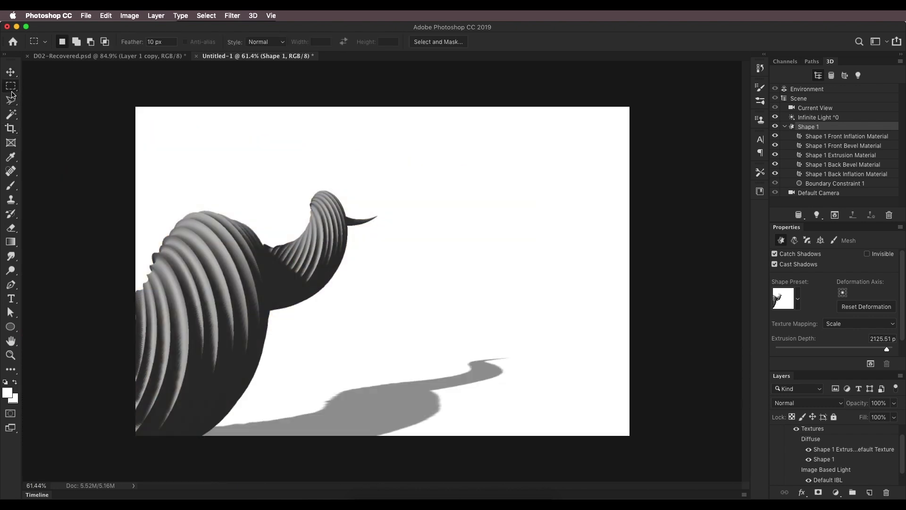
scroll(300, 291, up, 5)
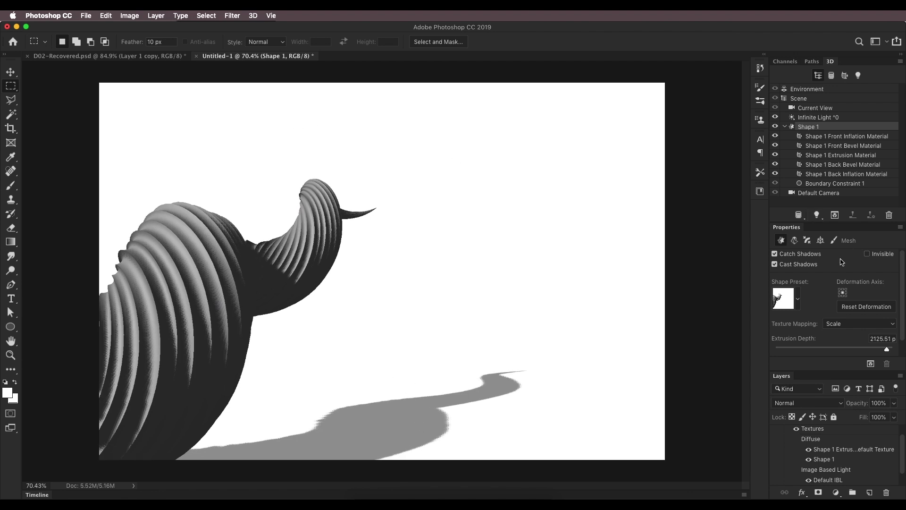
click(775, 265)
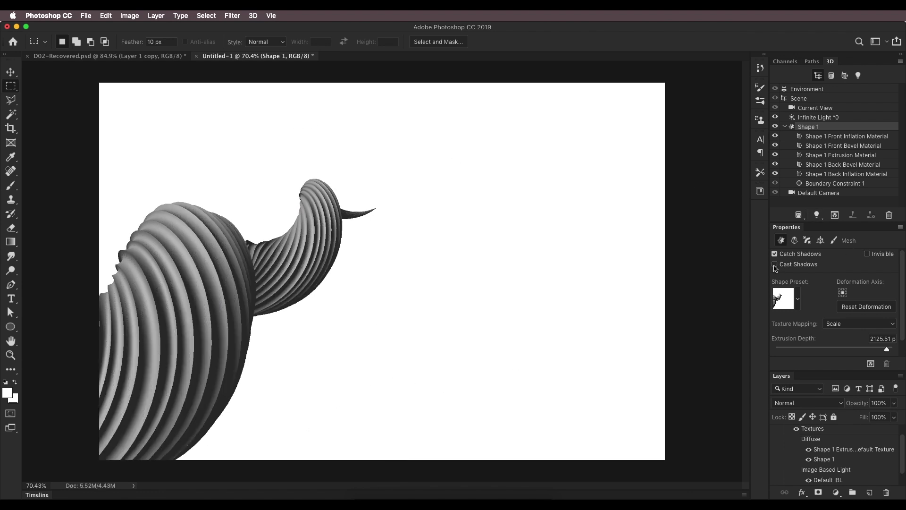
click(774, 254)
Step: Apply the glossy blue preset material to all five Shape 1 materials, from Front Inflation to Back Inflation
click(830, 140)
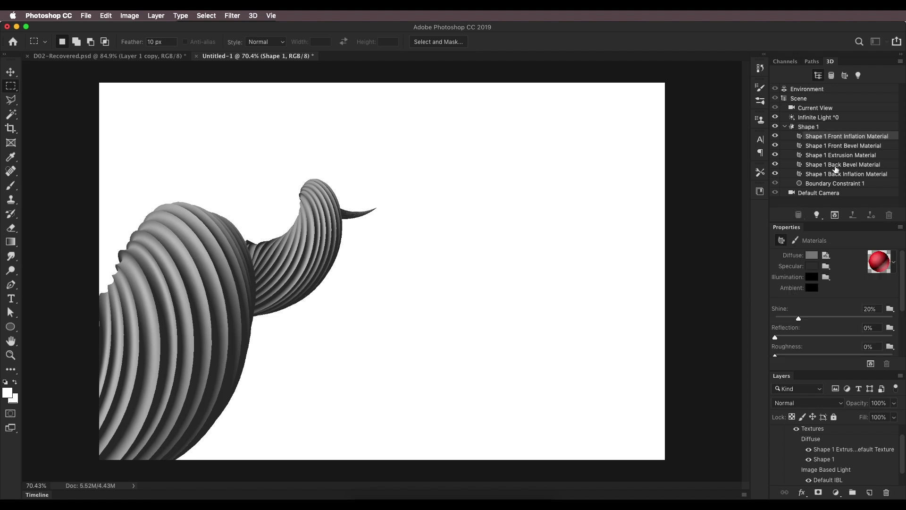
shift+click(838, 174)
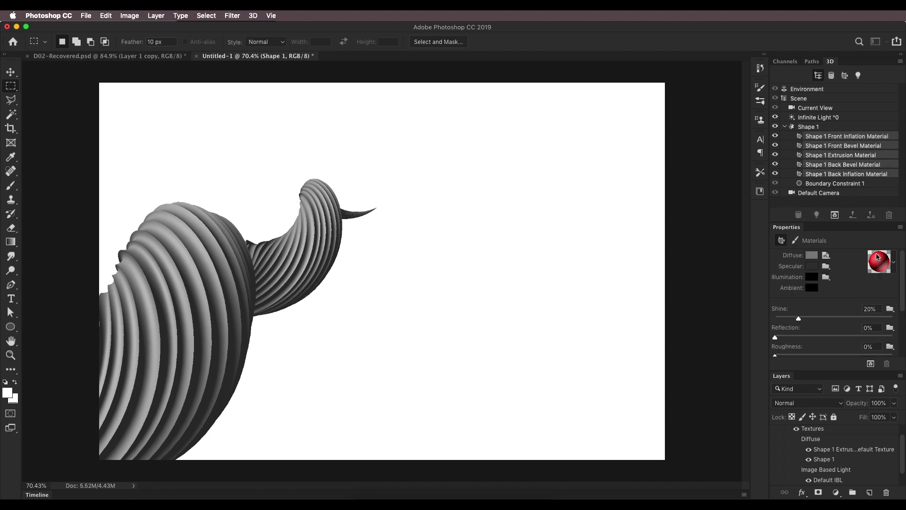
click(894, 263)
click(802, 292)
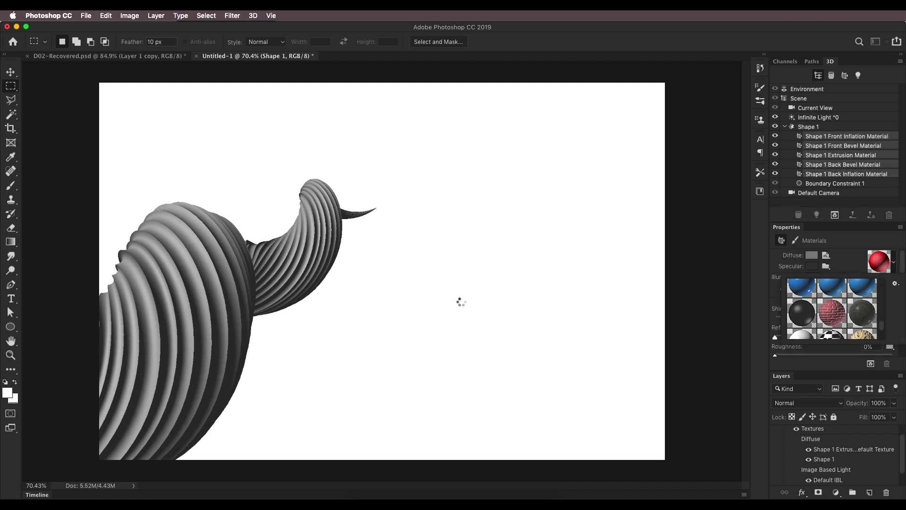
scroll(174, 284, up, 3)
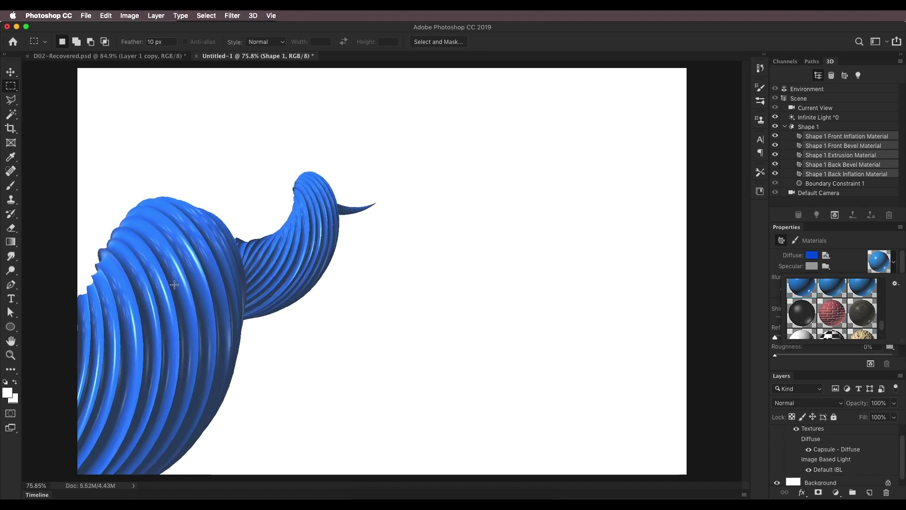
scroll(129, 264, up, 3)
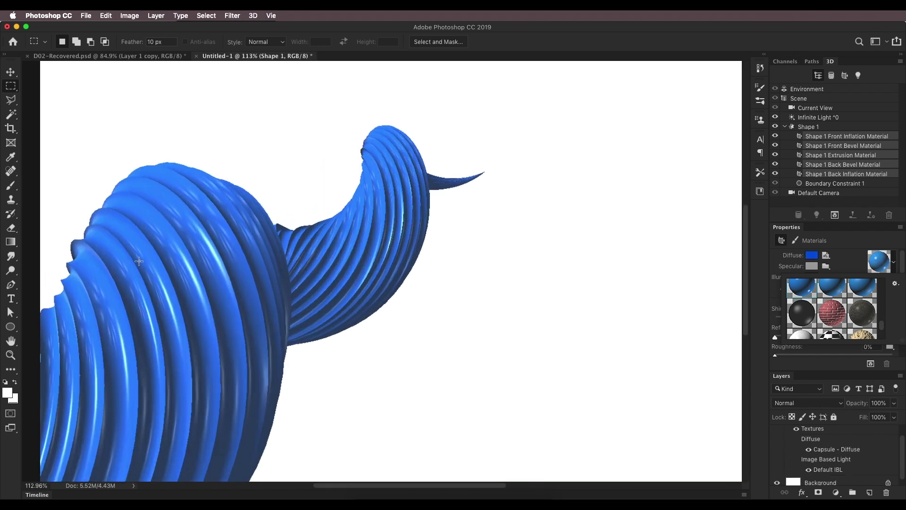
Step: Turn Catch Shadows and Cast Shadows on for the Shape 1 mesh to compare the shading, and turn both off again
click(802, 128)
click(774, 254)
click(775, 265)
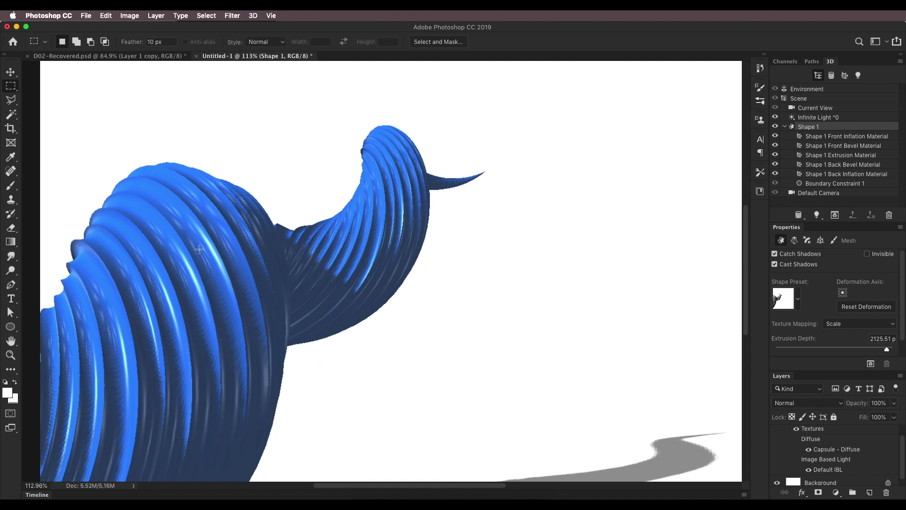
scroll(216, 326, up, 1)
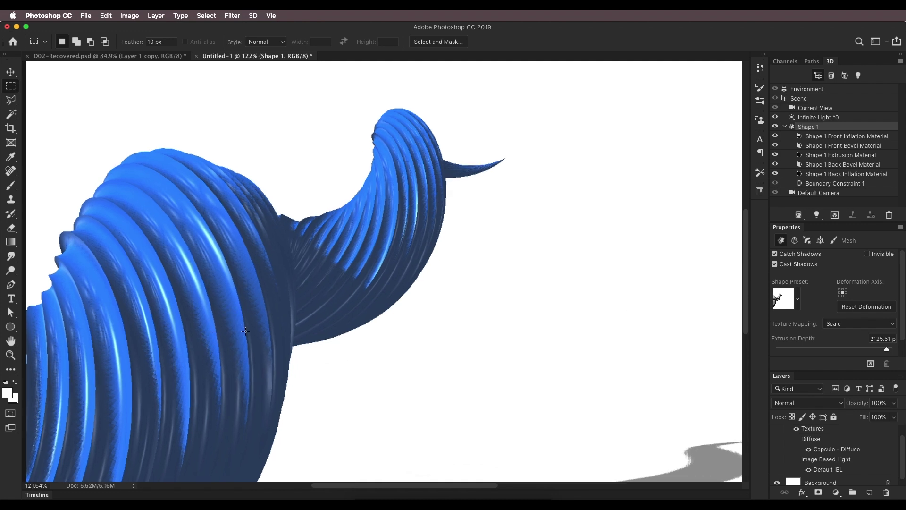
click(775, 254)
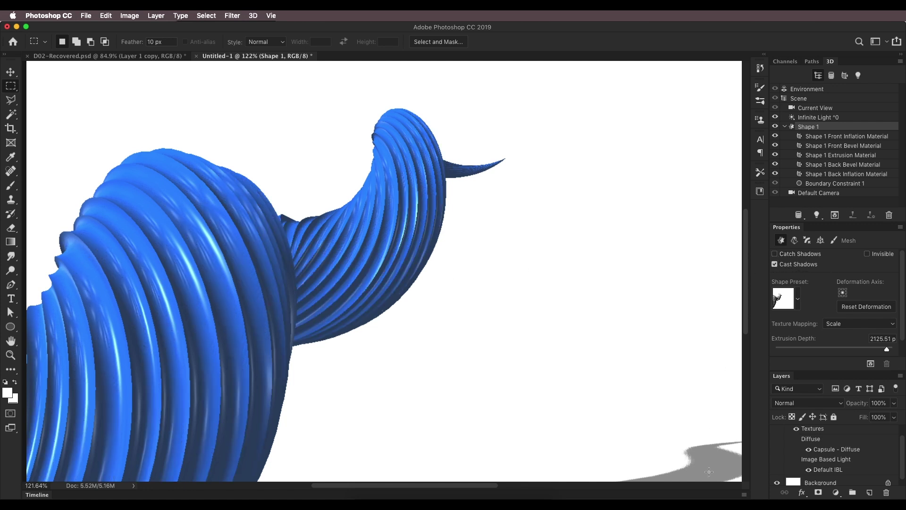
click(776, 266)
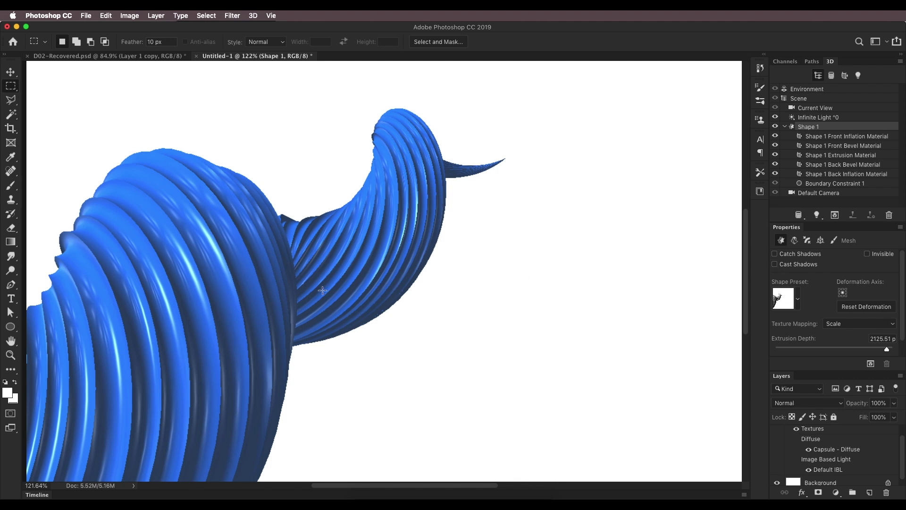
scroll(278, 296, down, 3)
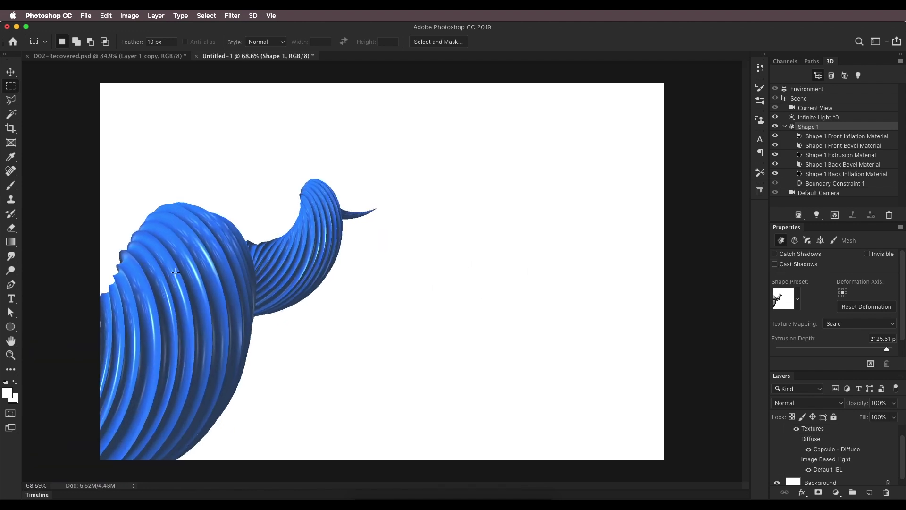
Step: Set the diffuse color of all five Shape 1 materials to orange, RGB 222, 136, 0, and compare the result with D02-Recovered.psd
click(827, 137)
shift+click(834, 175)
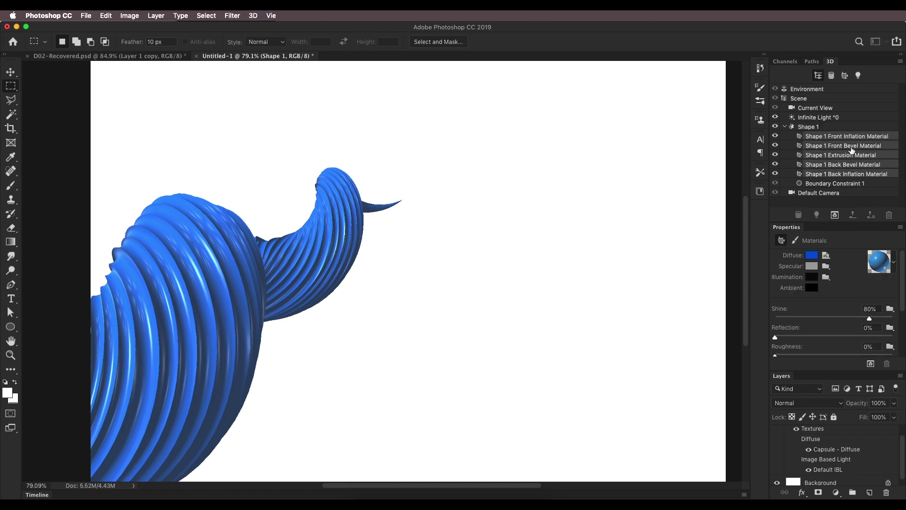
click(811, 256)
drag(735, 271, 737, 330)
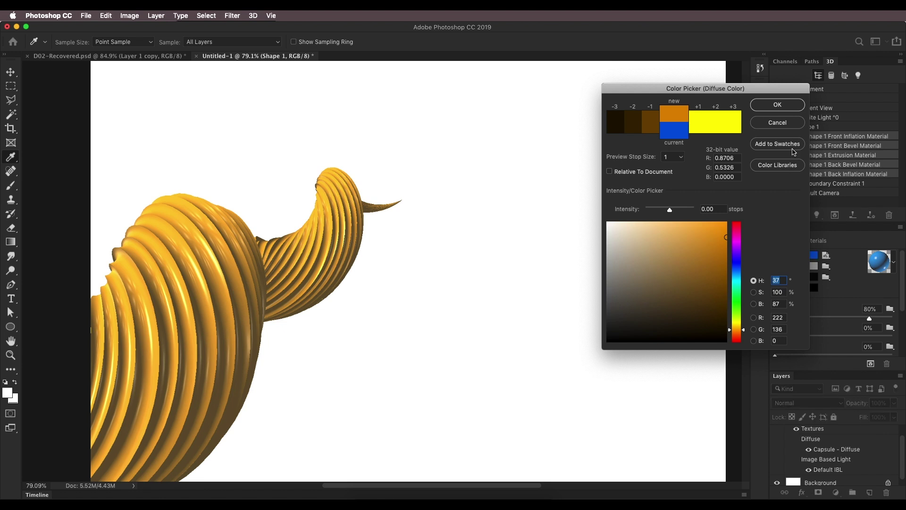
click(777, 105)
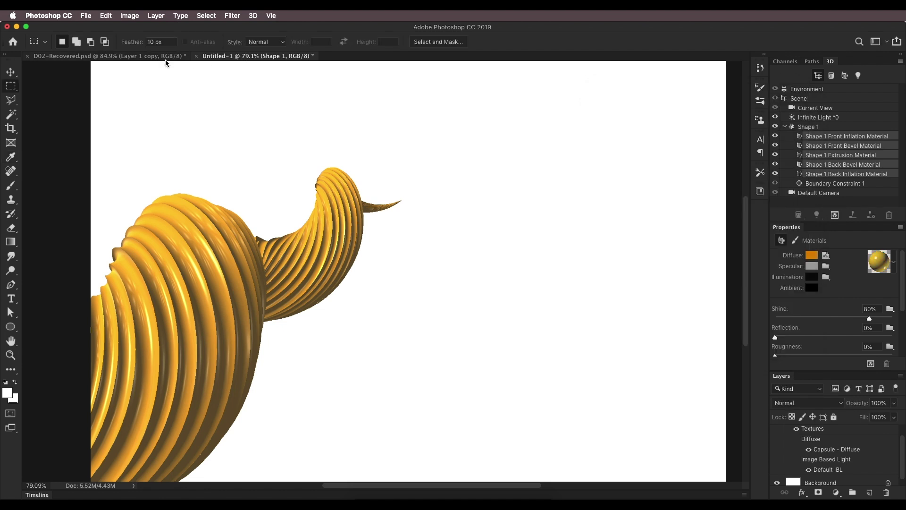
click(165, 56)
click(240, 58)
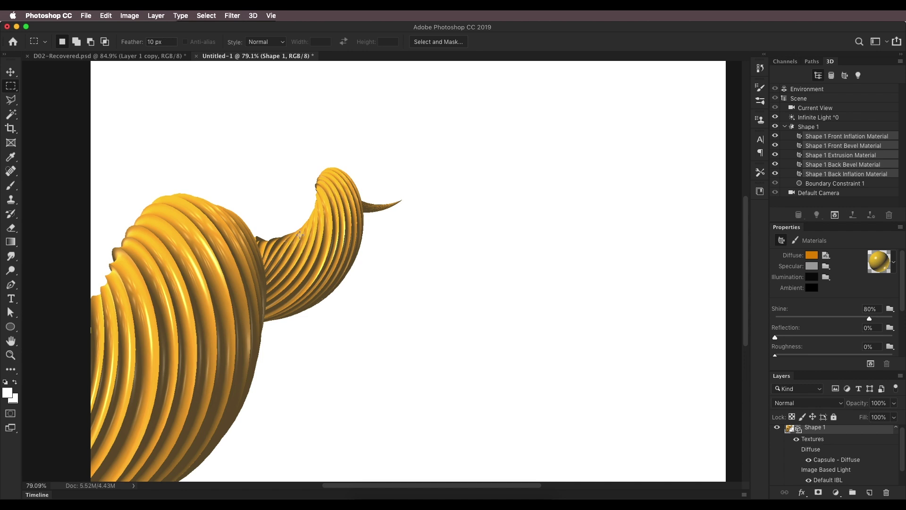
Step: In D02-Recovered.psd, inspect the specular color, shine and remaining settings of all five Shape 1 materials, from Front Inflation to Back Inflation
click(156, 56)
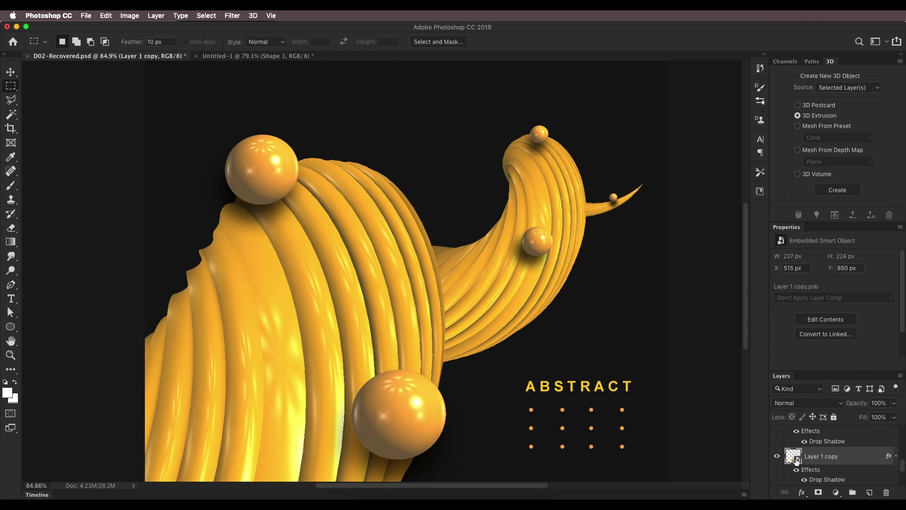
scroll(830, 463, down, 2)
key(v)
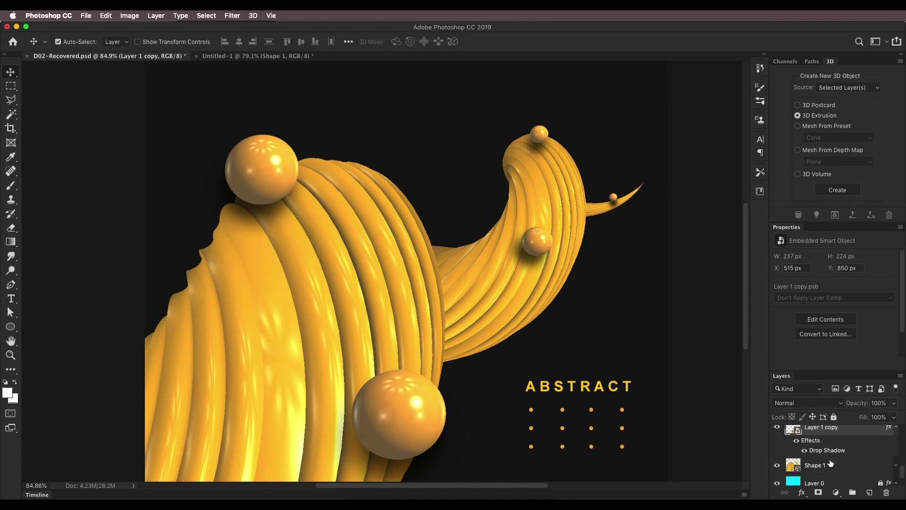
click(797, 471)
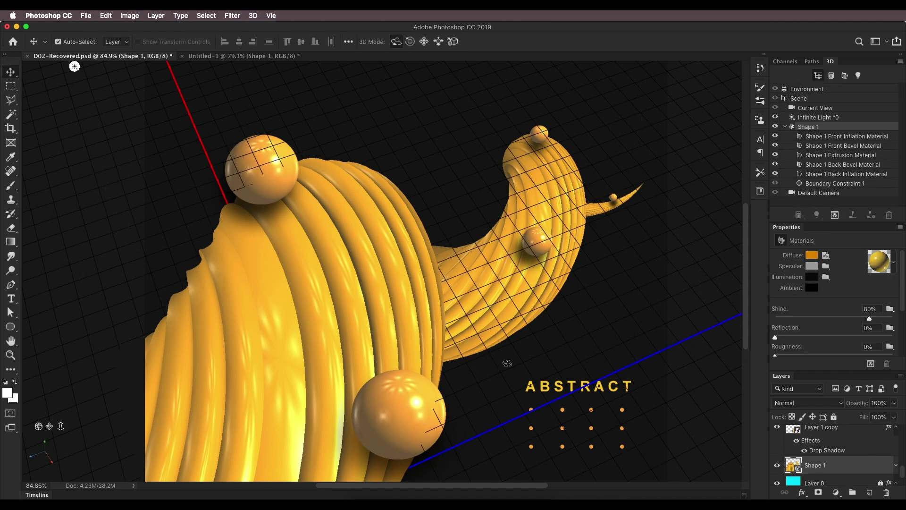
click(834, 137)
shift+click(844, 175)
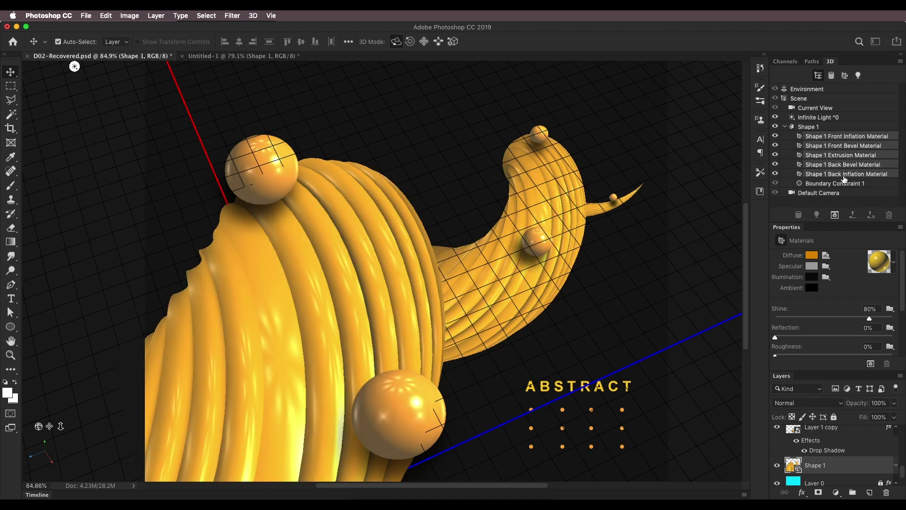
click(812, 270)
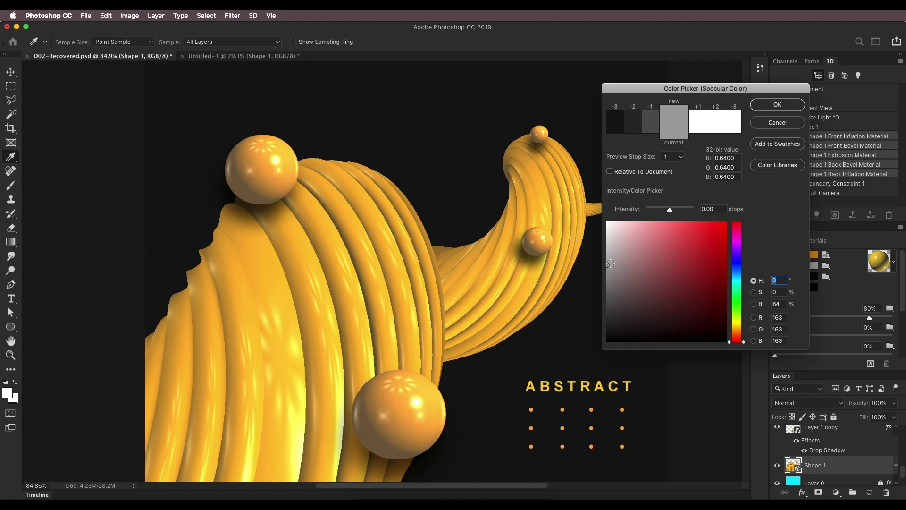
click(766, 108)
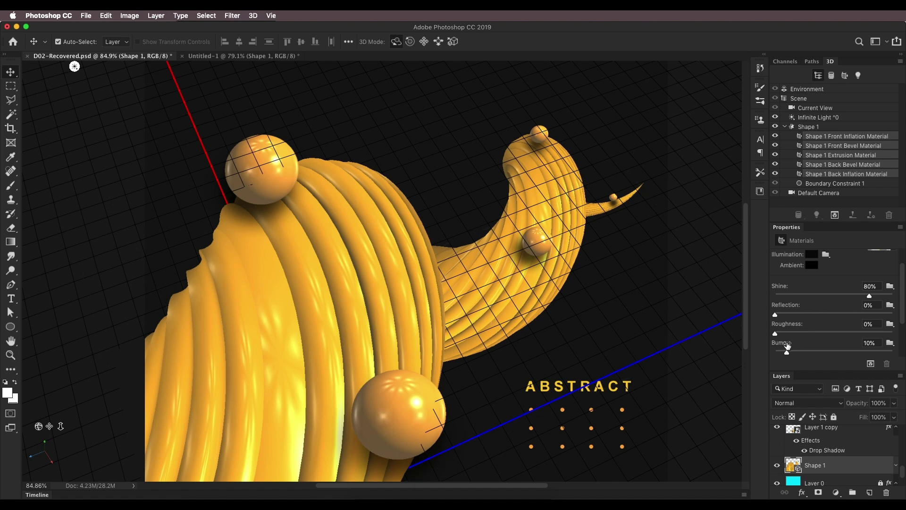
scroll(837, 341, down, 3)
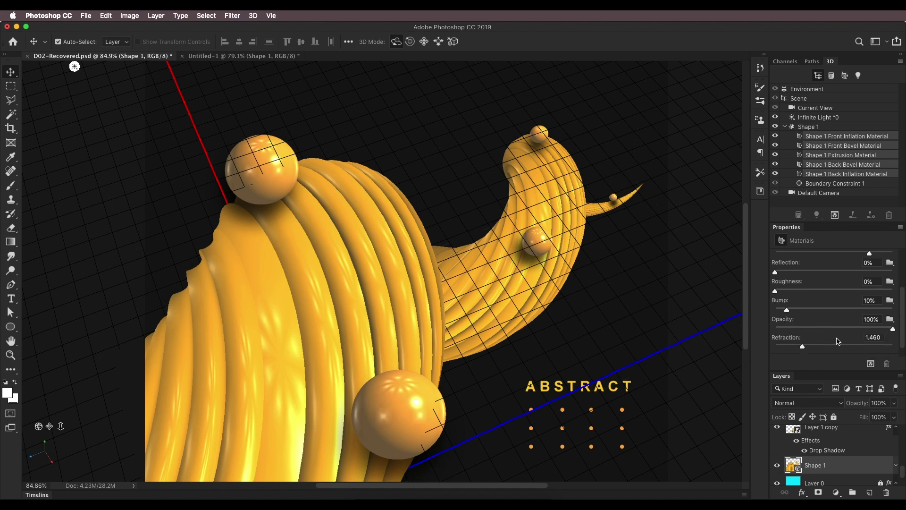
scroll(838, 340, up, 3)
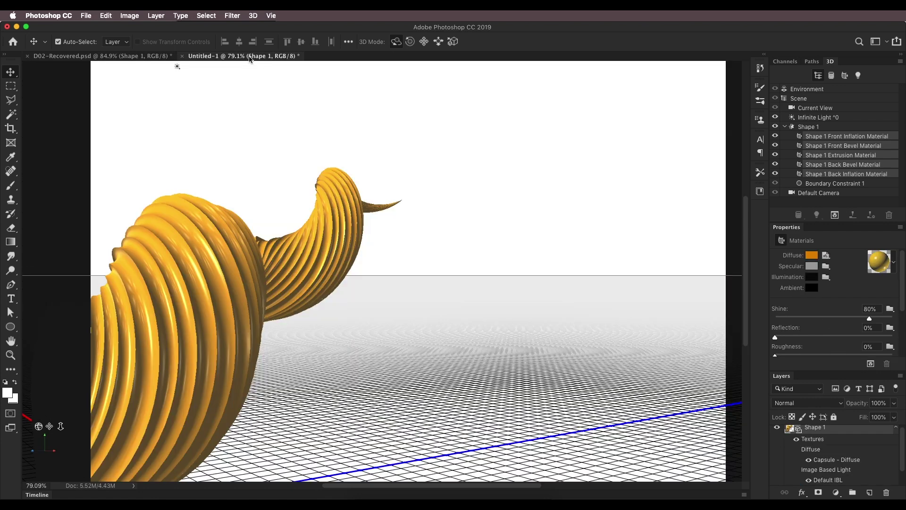
Step: In Untitled-1, check the specular color and the shine, reflection, roughness and bump settings of the Shape 1 materials against the reference
click(249, 58)
click(812, 266)
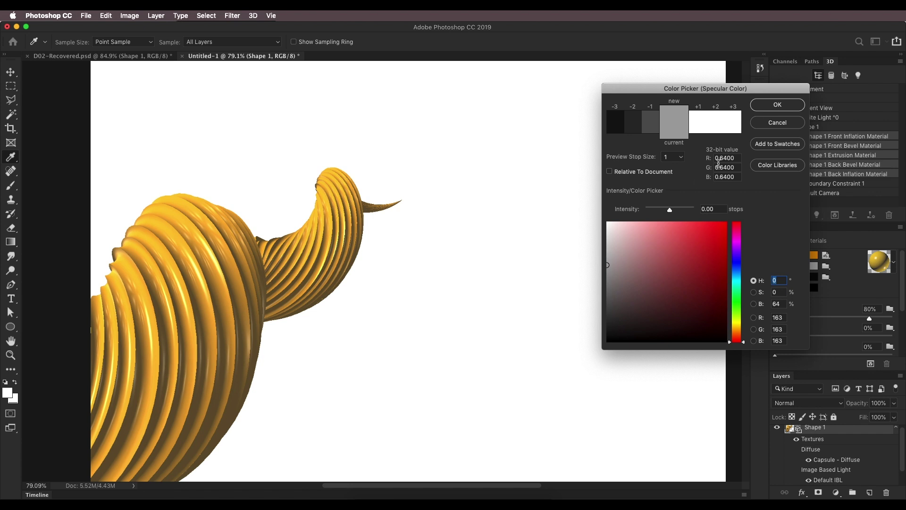
click(763, 105)
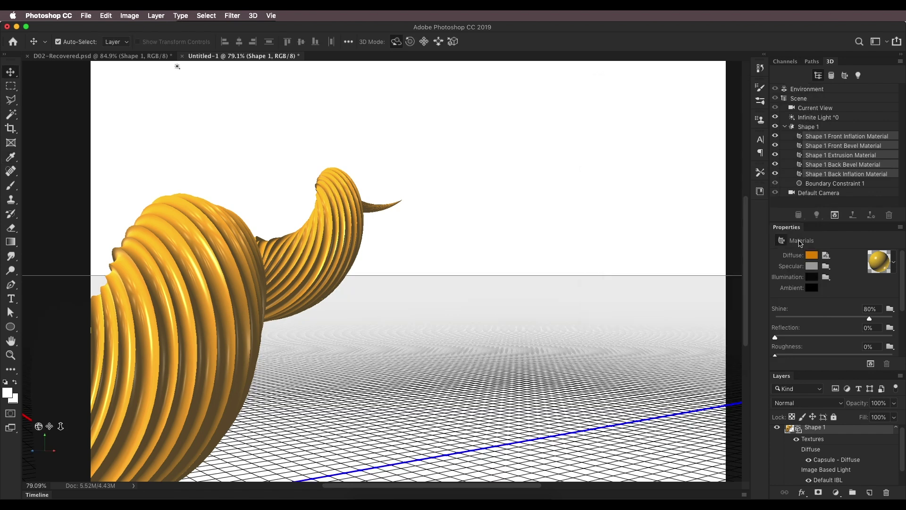
scroll(815, 288, down, 1)
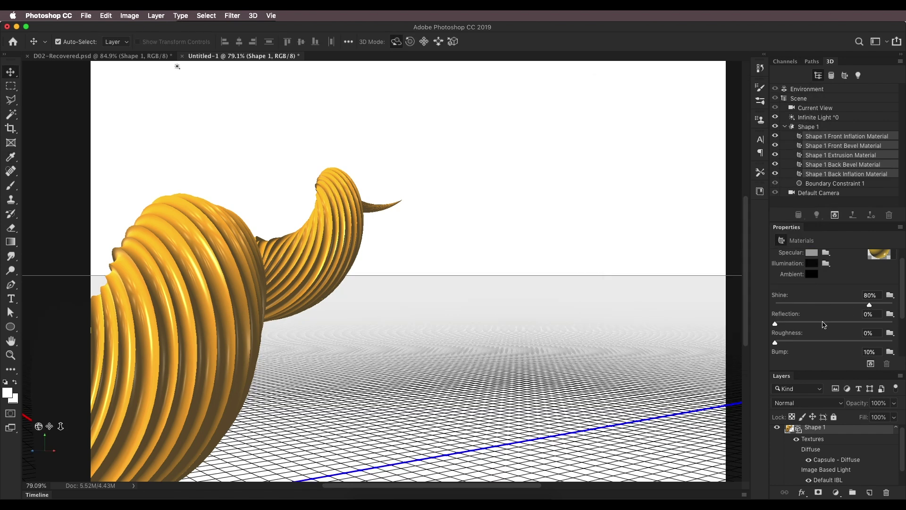
scroll(824, 325, down, 1)
scroll(830, 282, down, 3)
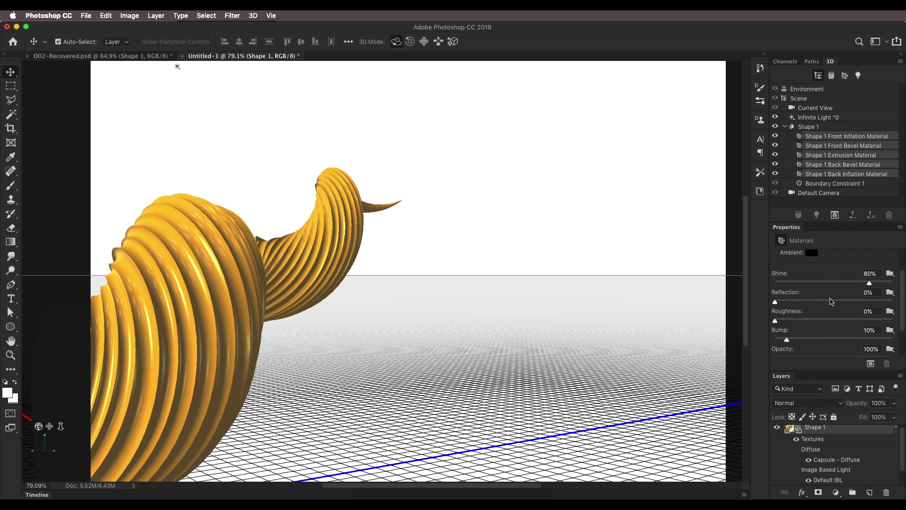
scroll(815, 314, up, 5)
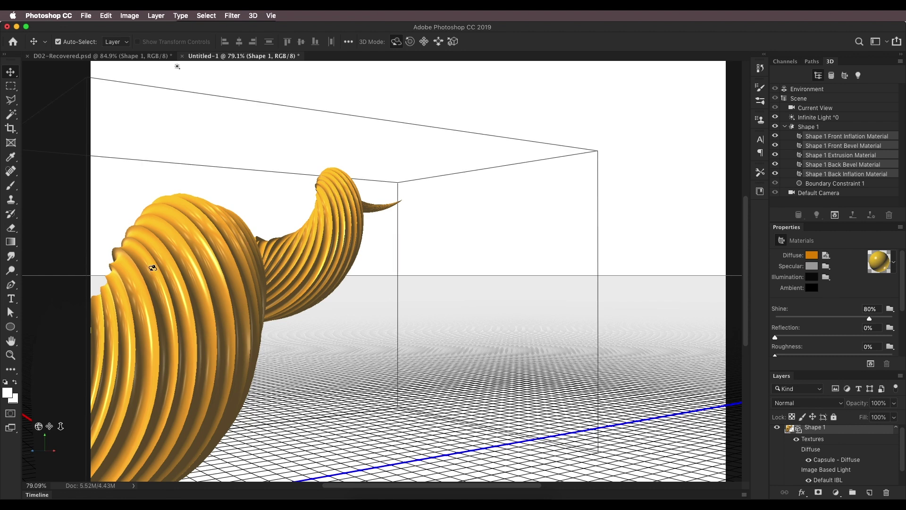
Step: Switch to the Rectangular Marquee tool to hide the 3D guides, and compare the twisted shape closely with D02-Recovered.psd
click(11, 86)
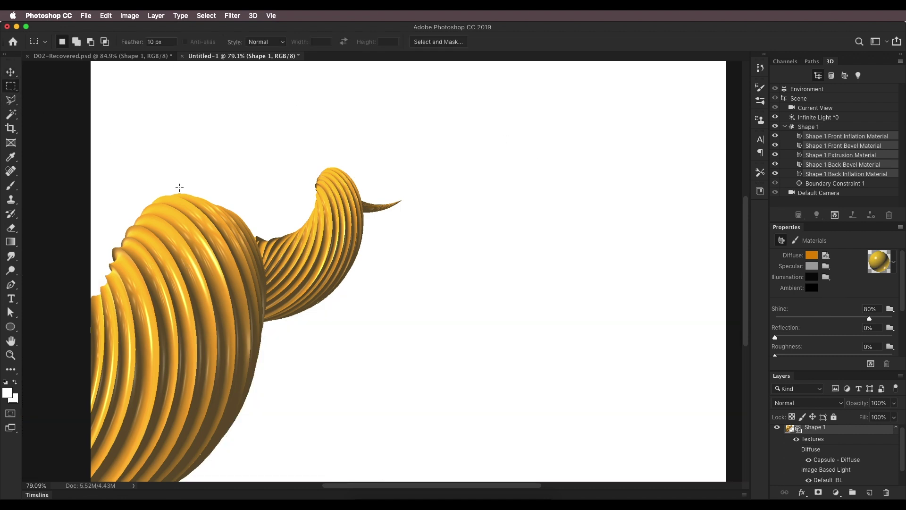
scroll(278, 229, up, 1)
click(131, 58)
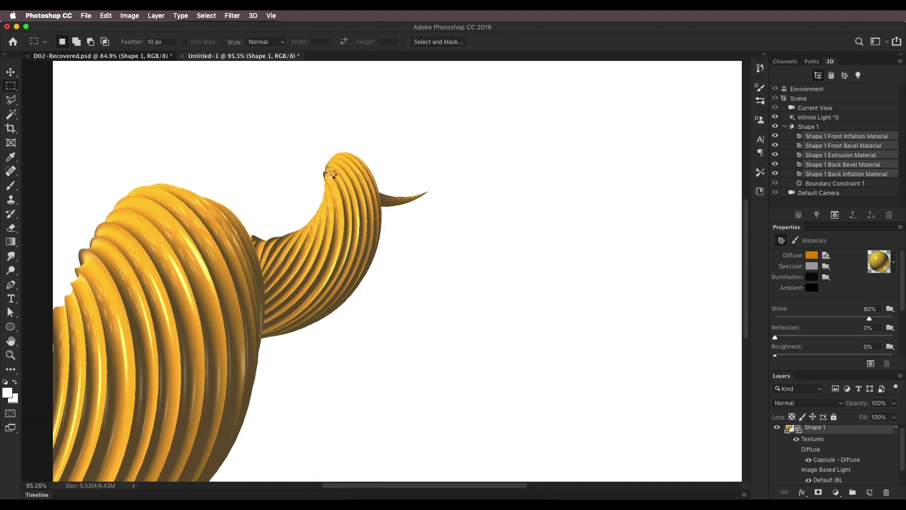
scroll(302, 177, up, 2)
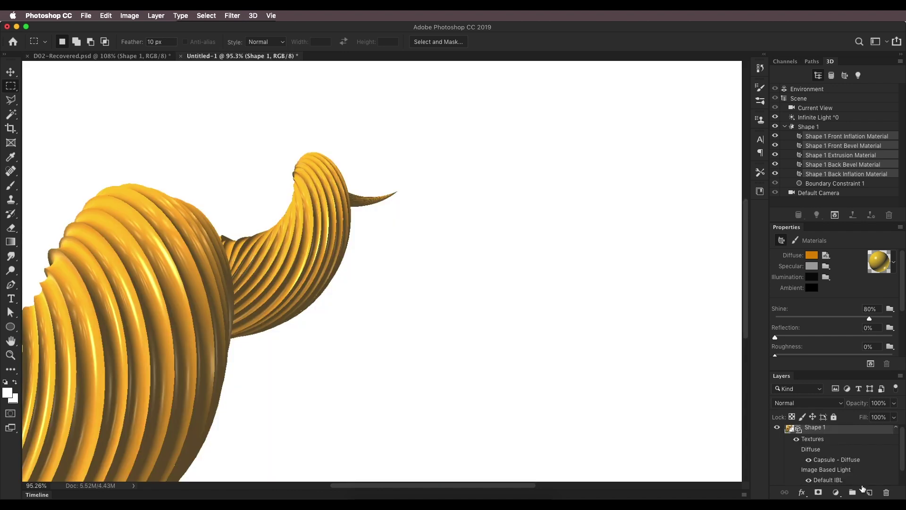
Step: Add a new layer above Shape 1 and create a 3D mesh from the Sphere preset on it
click(869, 492)
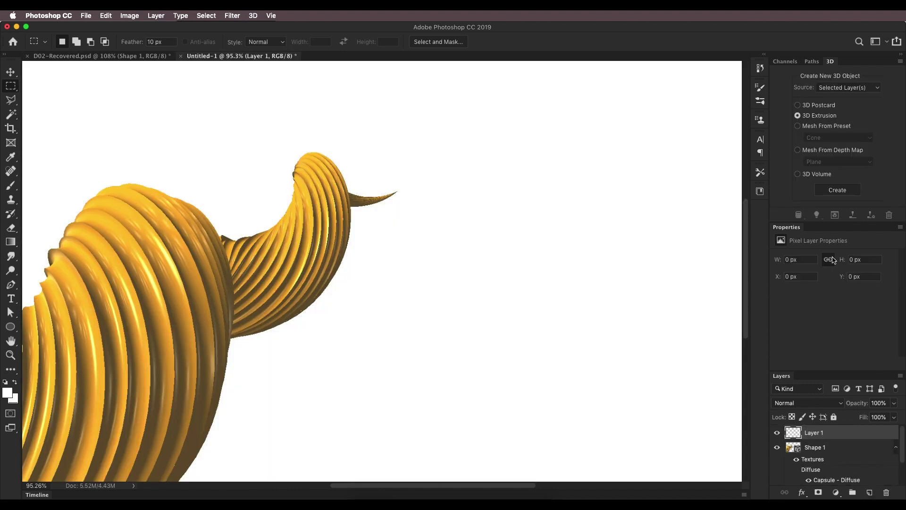
click(812, 127)
click(832, 138)
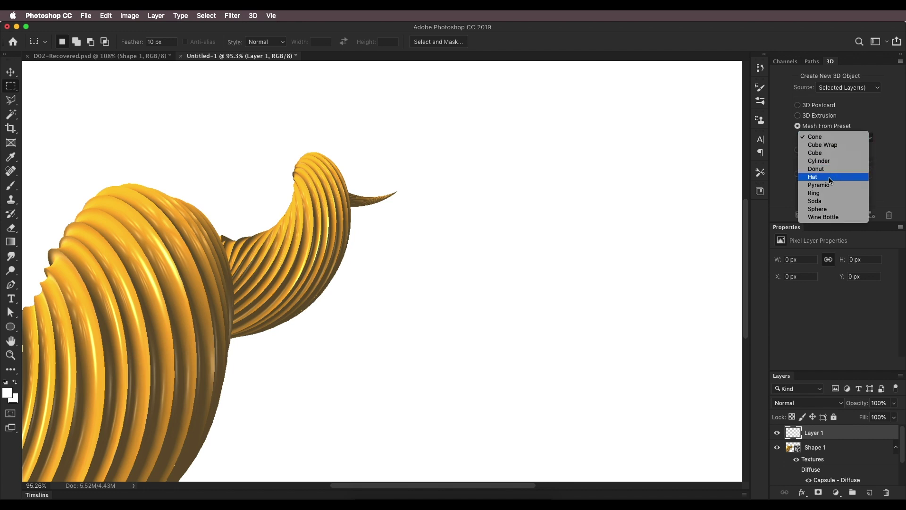
click(822, 209)
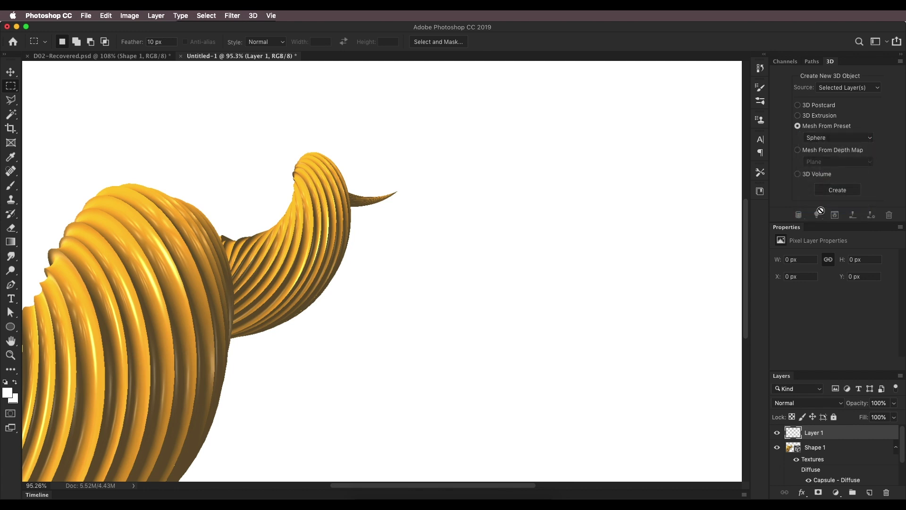
click(834, 191)
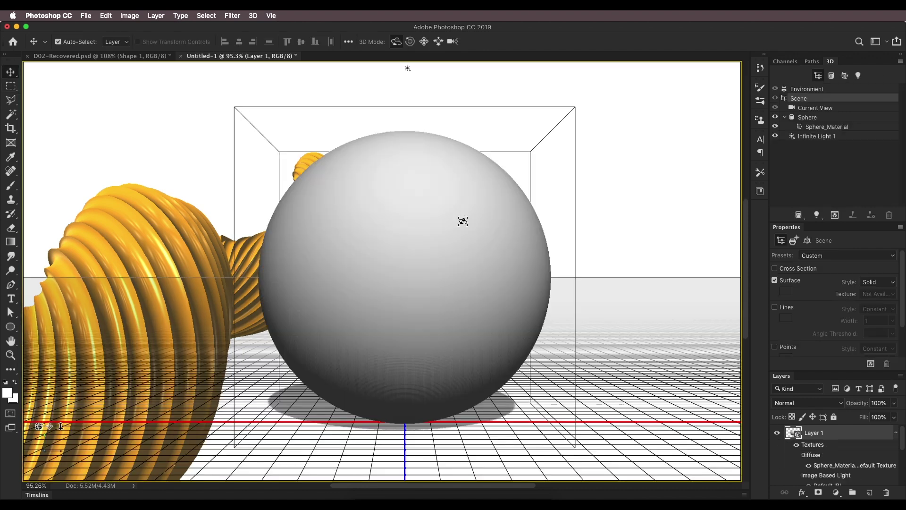
scroll(463, 223, up, 2)
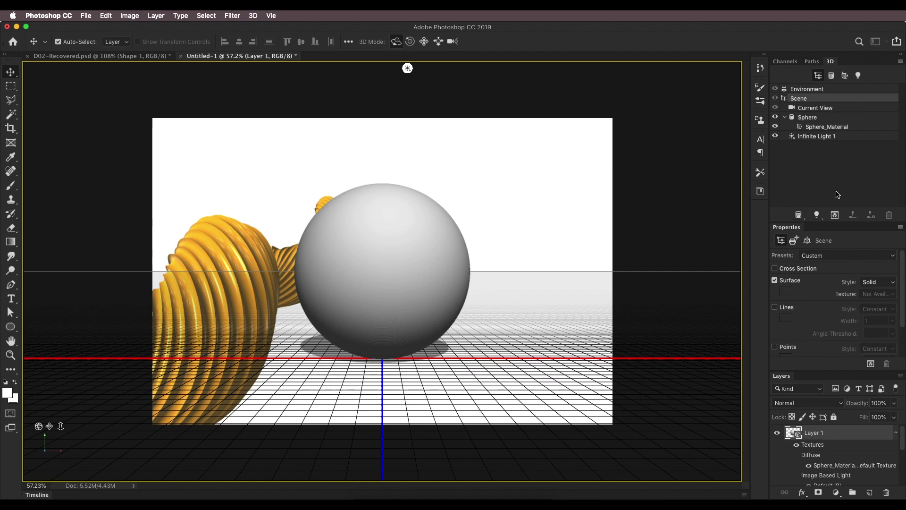
Step: Apply the glossy blue preset material to Sphere_Material and set its diffuse color to orange, RGB 222, 141, 0
click(824, 127)
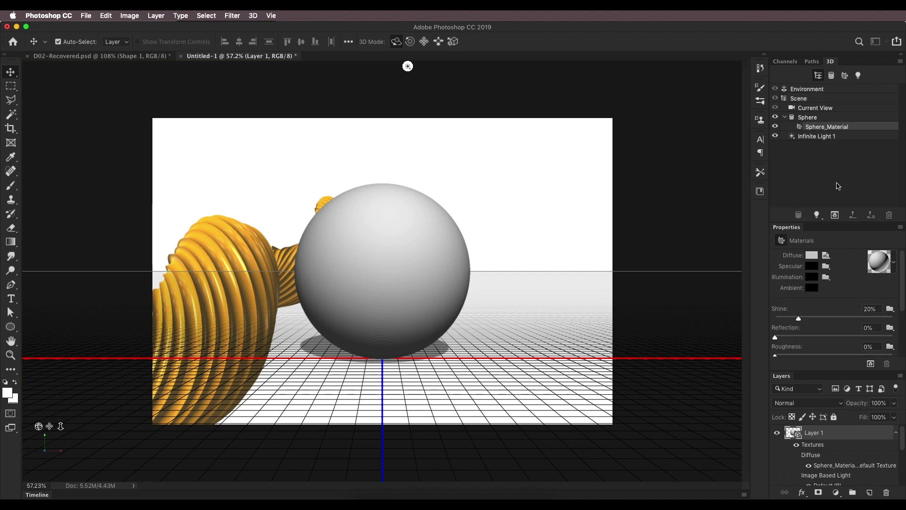
click(893, 265)
click(806, 294)
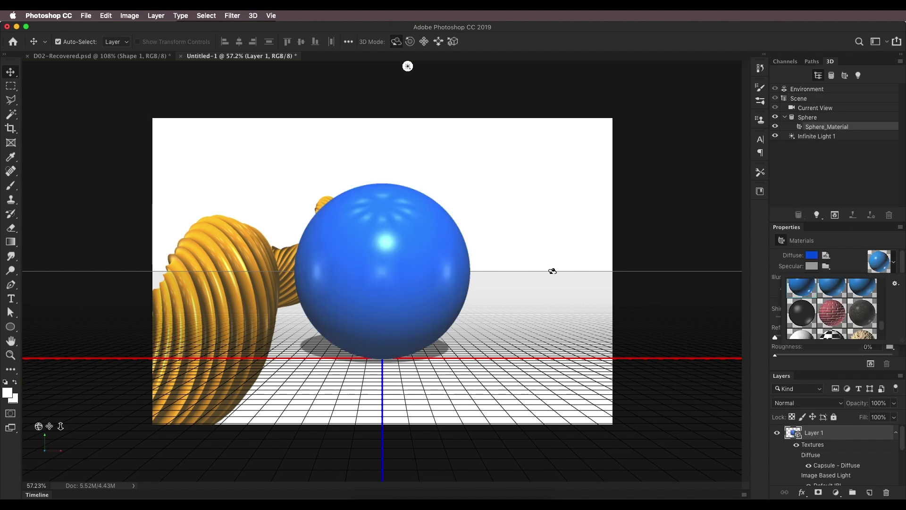
click(806, 255)
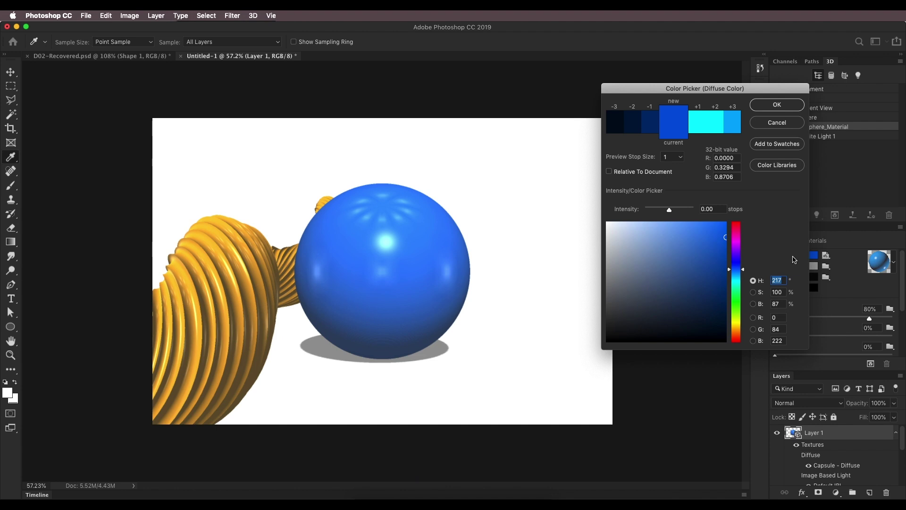
drag(744, 288, 742, 329)
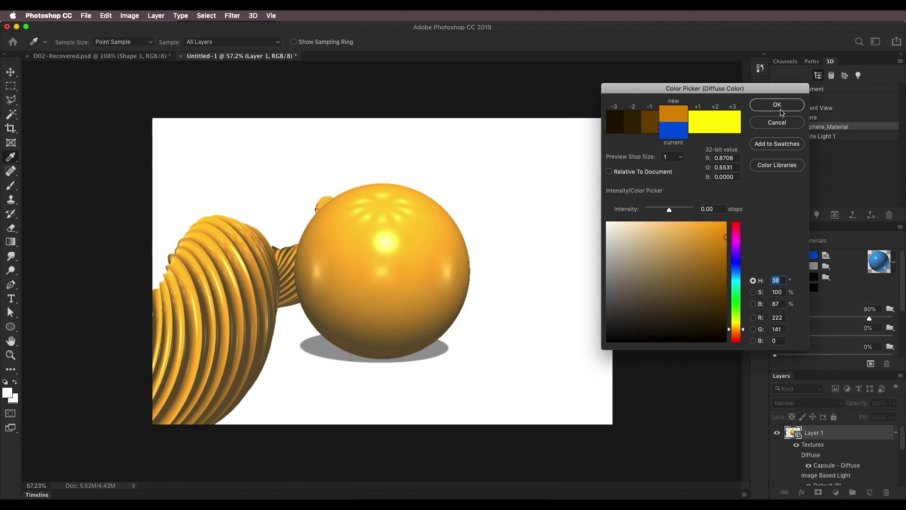
click(777, 104)
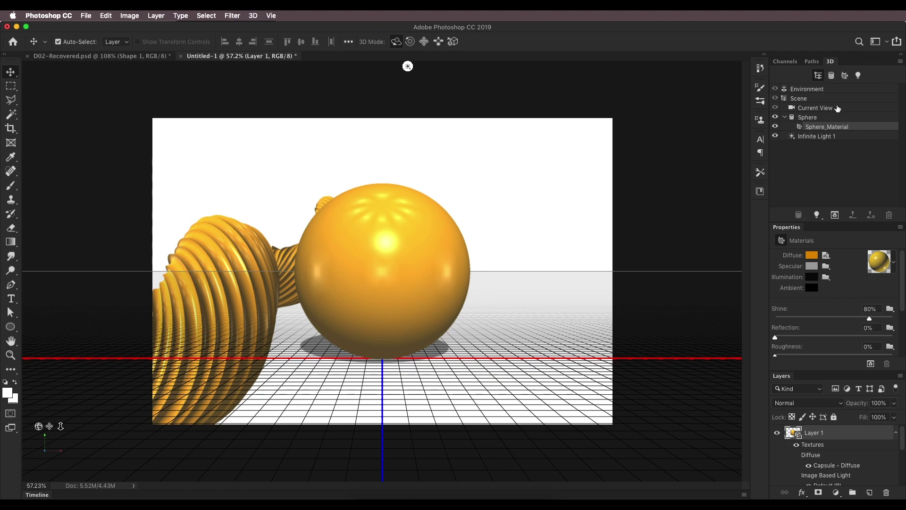
Step: Check the environment lighting around the sphere, and look over the Sphere mesh and Sphere_Material settings
click(805, 90)
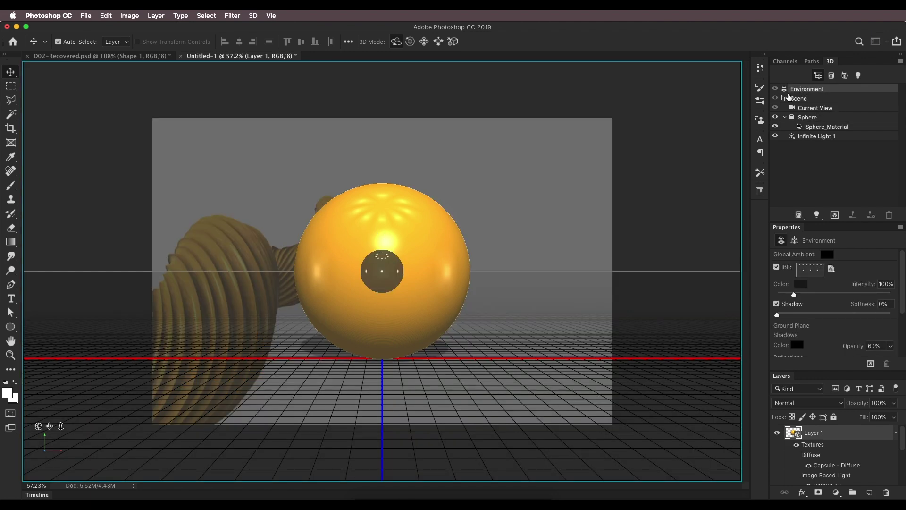
drag(425, 259, 411, 201)
click(814, 116)
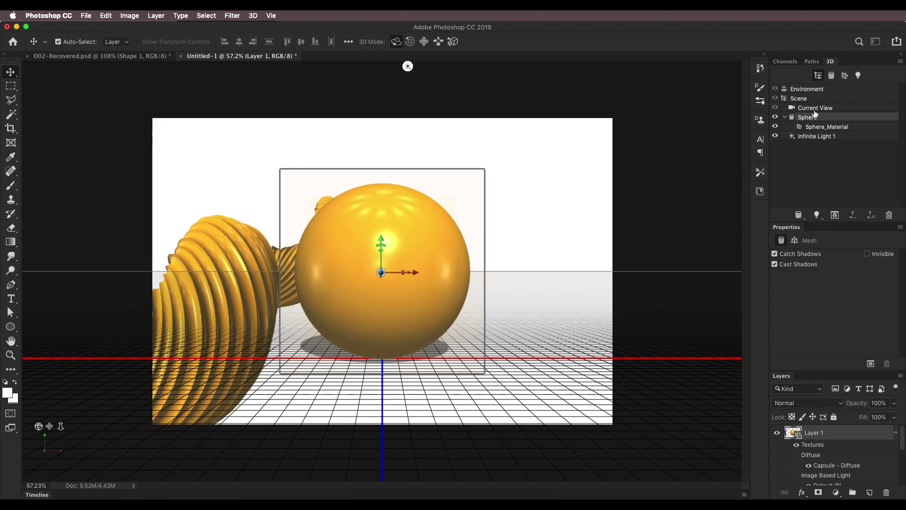
click(816, 127)
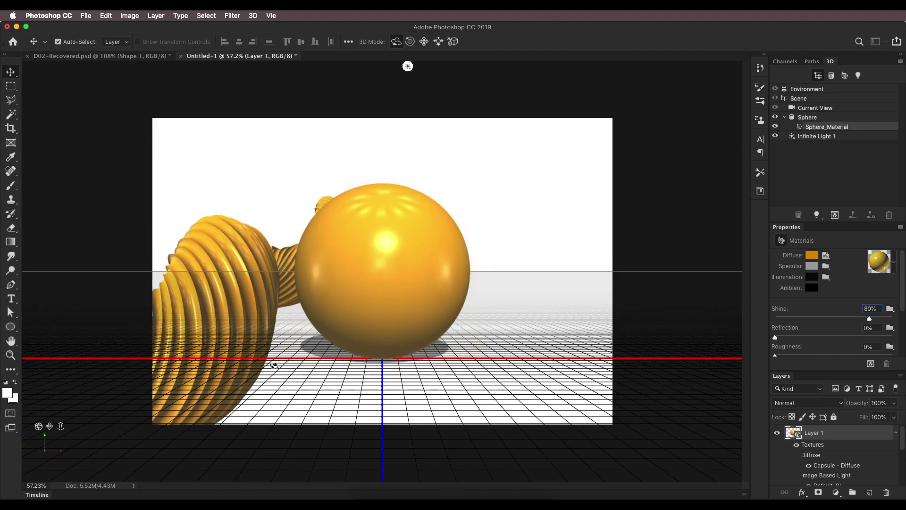
Step: Disable Catch Shadows and Cast Shadows on the Sphere mesh
click(809, 118)
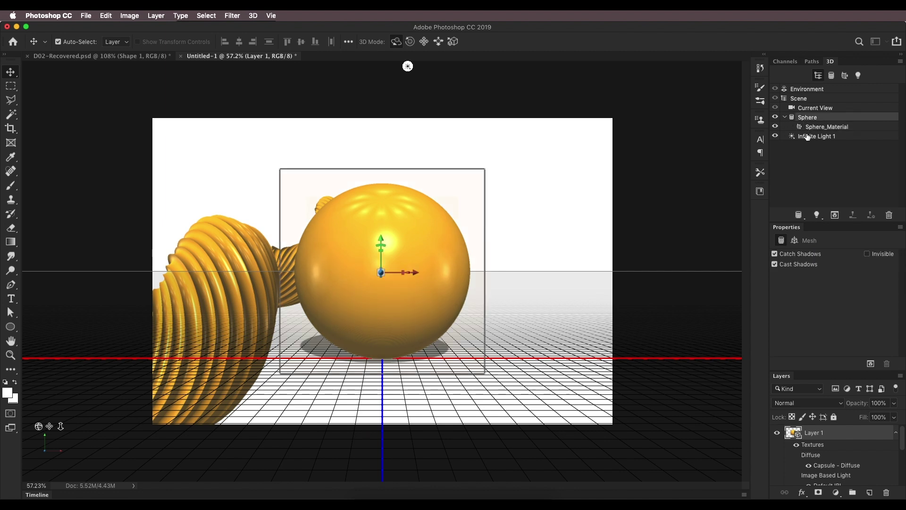
click(775, 253)
click(775, 263)
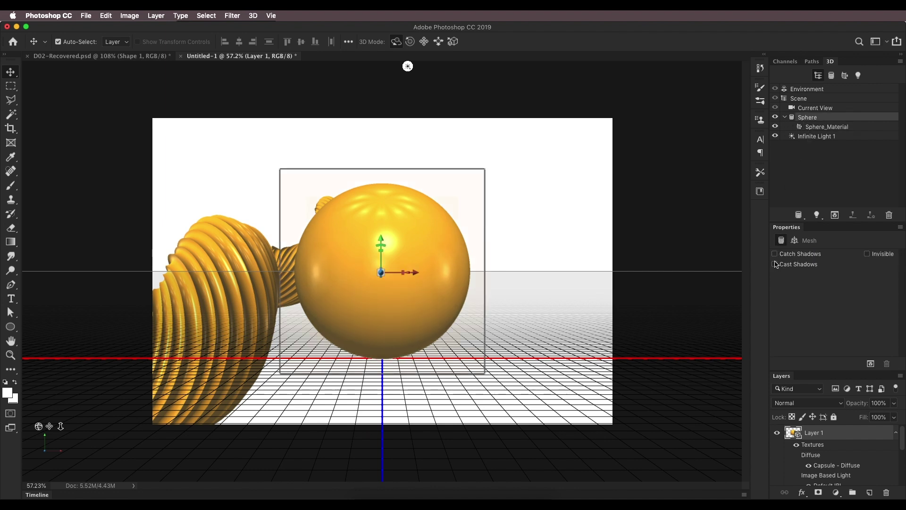
scroll(401, 248, down, 1)
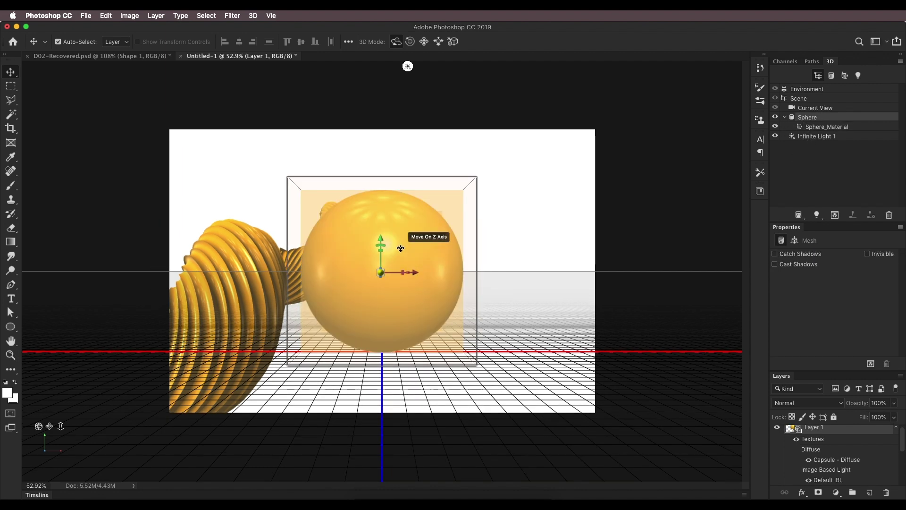
Step: Review the diffuse color of Sphere_Material and keep it as it is
click(812, 126)
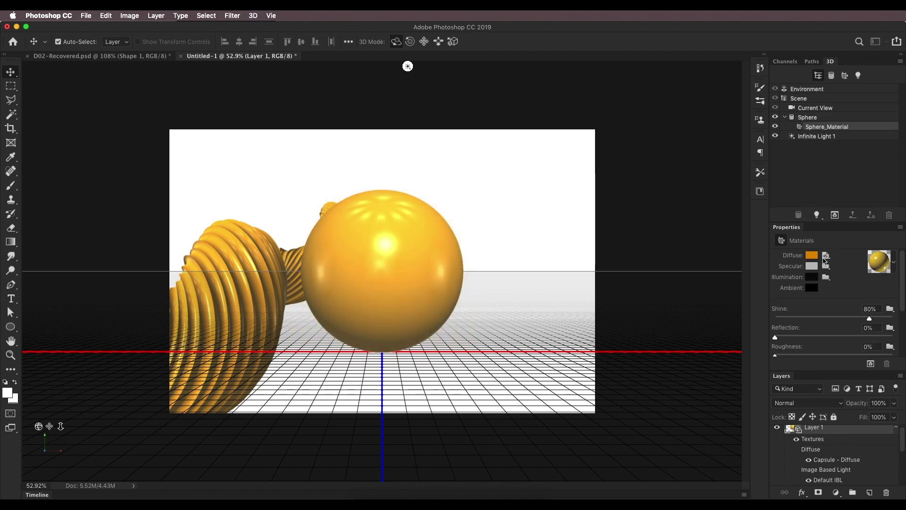
click(812, 255)
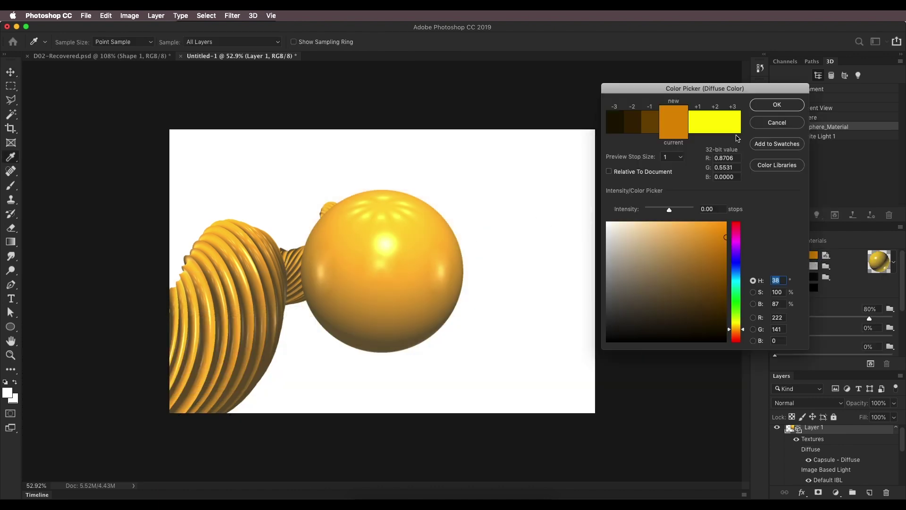
click(779, 105)
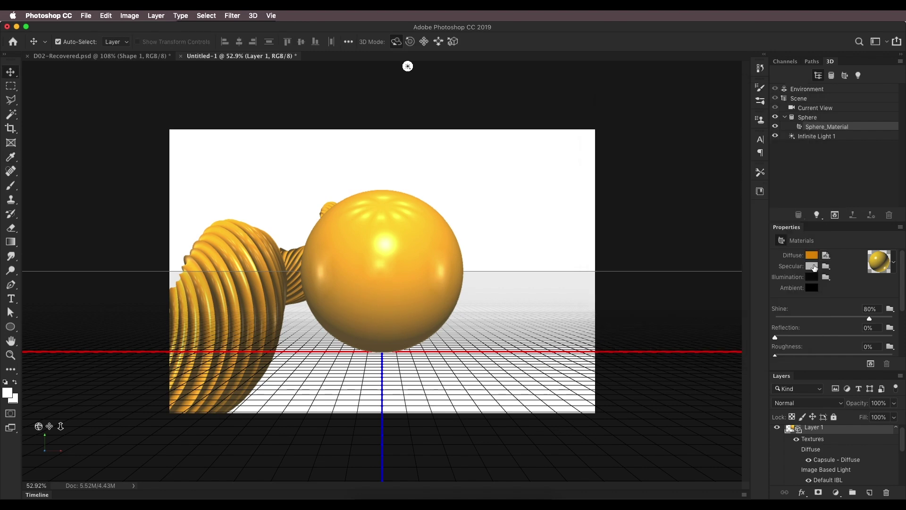
Step: Review the specular color of Sphere_Material and orbit the 3D camera around the sphere
click(812, 266)
click(779, 106)
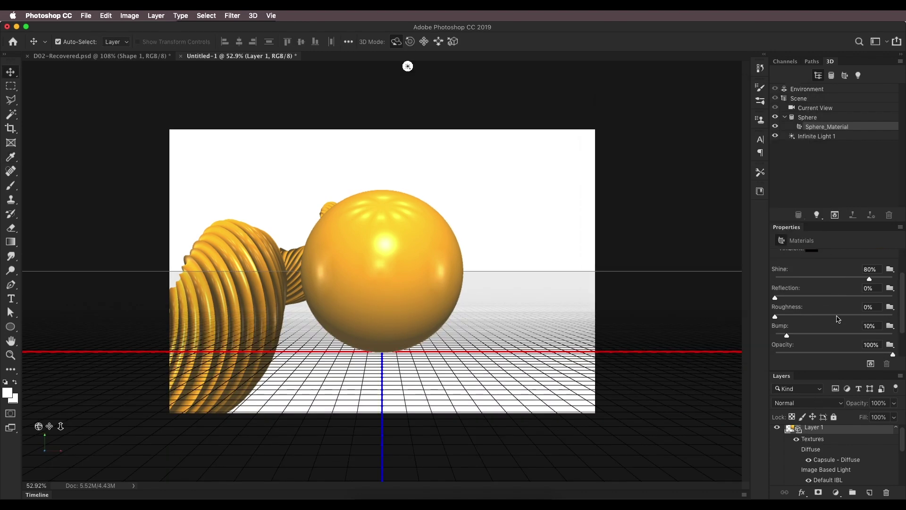
click(496, 234)
drag(495, 234, 521, 238)
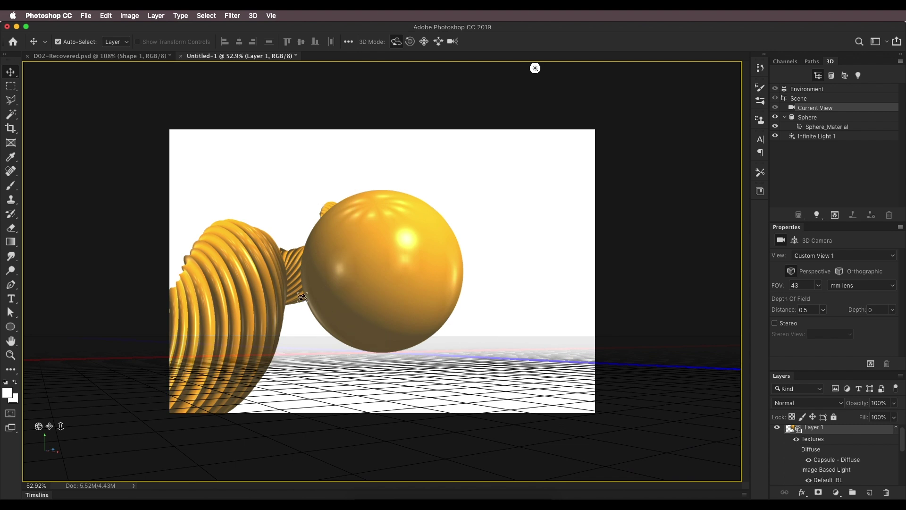
drag(432, 228, 364, 217)
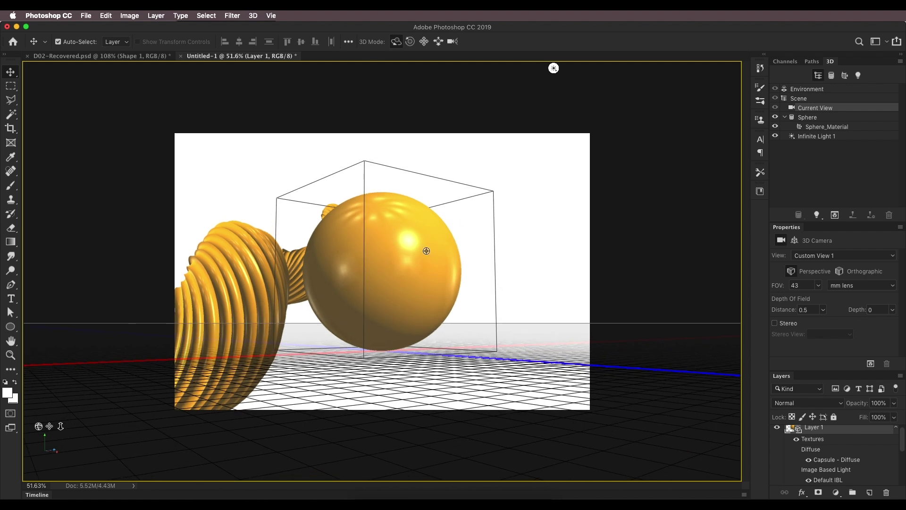
Step: Pull the 3D camera back to make the sphere much smaller, and orbit it above the ground plane, using D02-Recovered.psd as reference
mouse_move(62, 425)
mouse_down()
mouse_move(137, 136)
mouse_move(171, 47)
mouse_up()
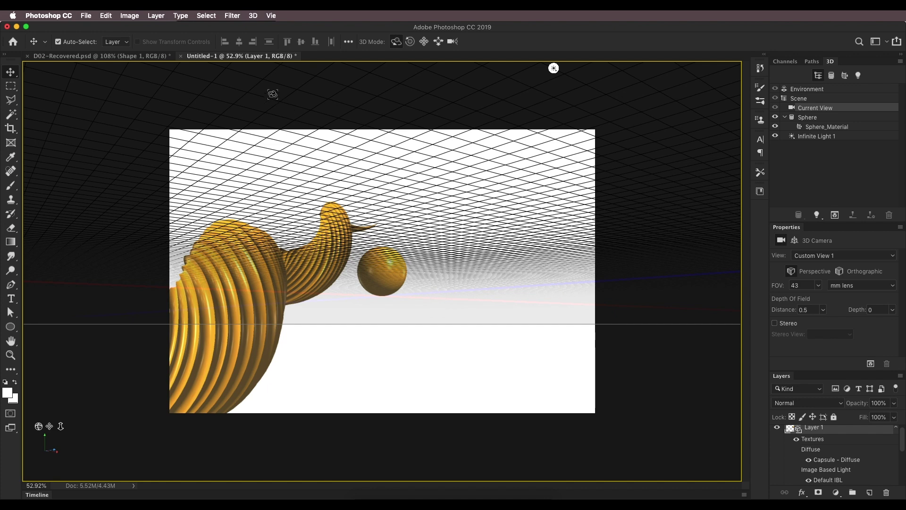
click(159, 57)
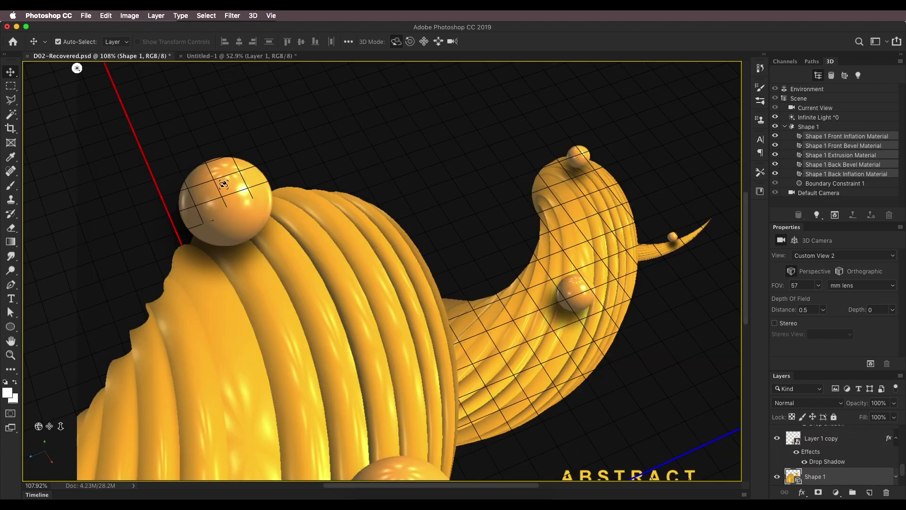
key(ctrl+Tab)
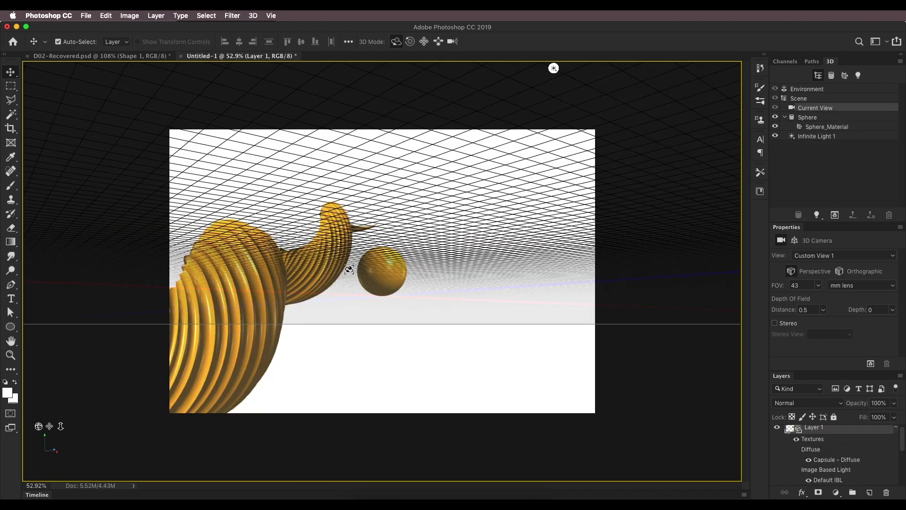
drag(408, 265, 409, 267)
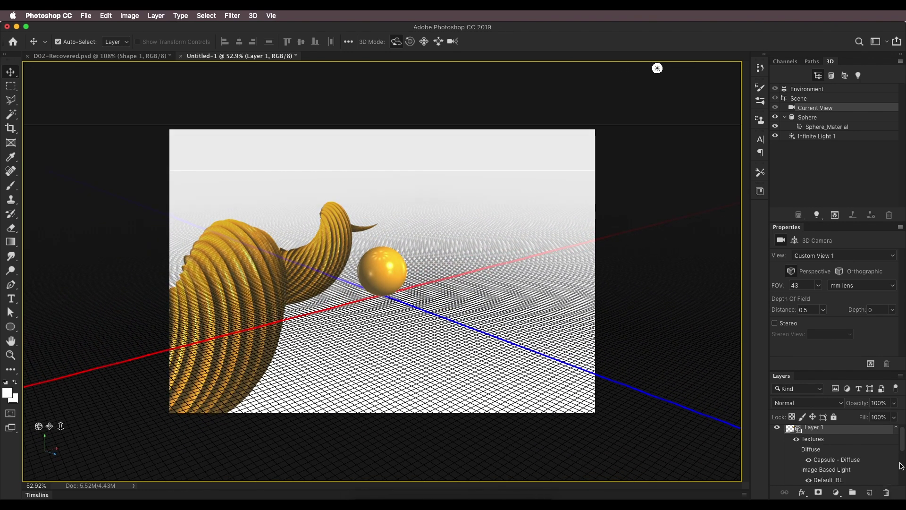
Step: Convert the sphere's Layer 1 to a smart object and move it onto the large ribbed shape, at about X 0 px, Y 468 px
right_click(877, 433)
click(716, 439)
drag(382, 279, 211, 266)
scroll(210, 268, up, 5)
scroll(192, 299, down, 5)
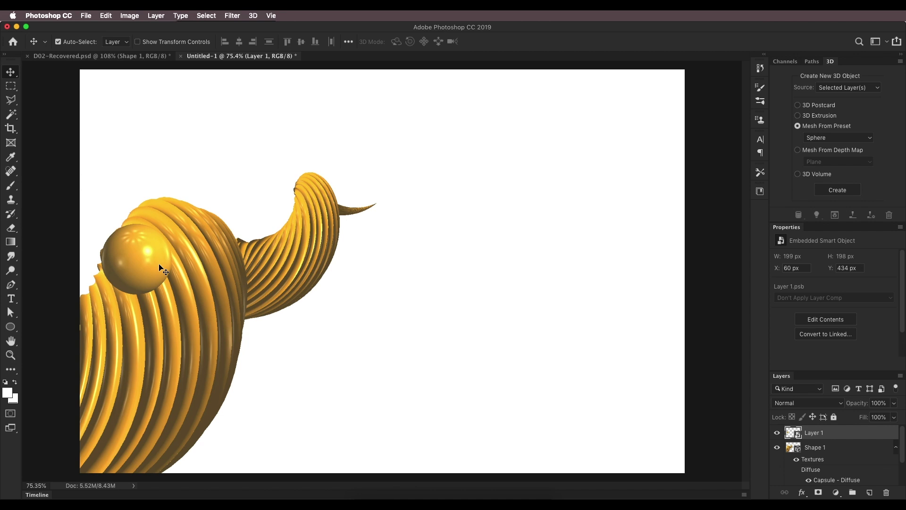
drag(121, 275, 100, 287)
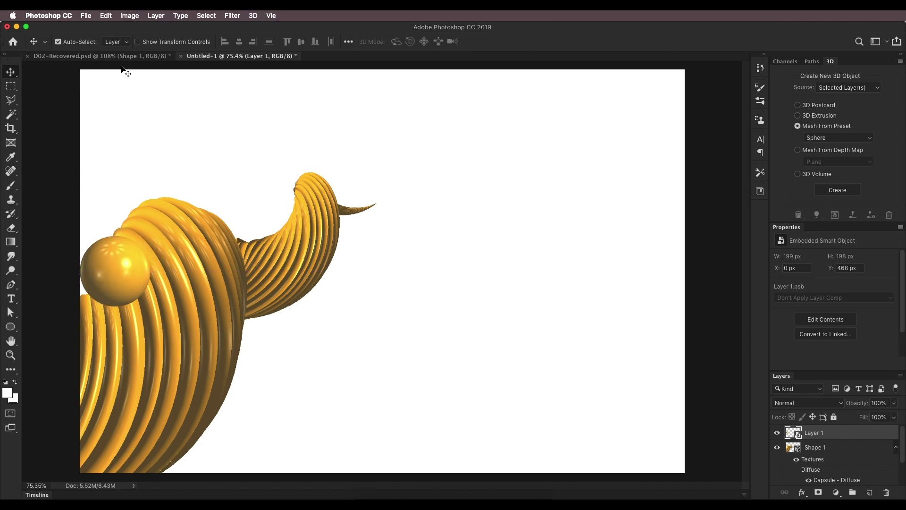
Step: Examine the sphere sizes and placement on the twisted shape in D02-Recovered.psd
click(74, 56)
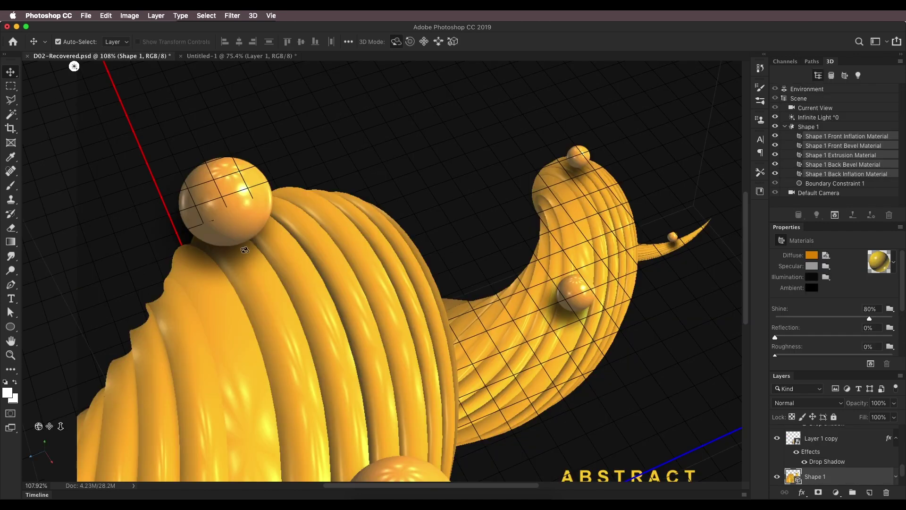
scroll(75, 66, down, 3)
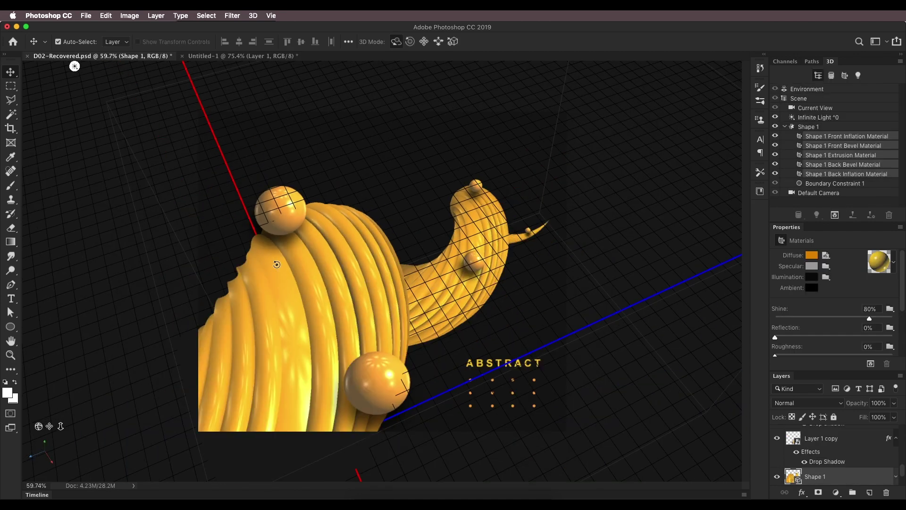
click(11, 86)
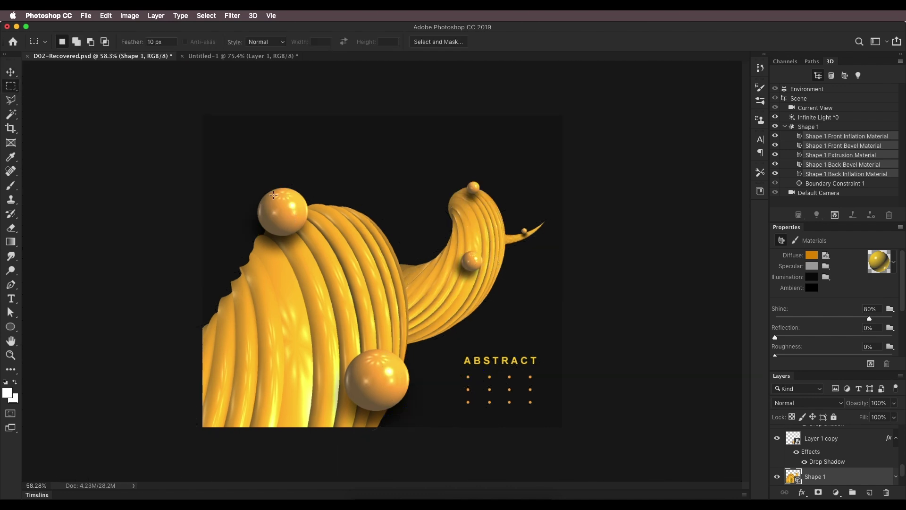
Step: In Untitled-1, move the sphere onto the upper shoulder of the ribbed shape, at about X 83 px, Y 316 px
click(225, 55)
drag(104, 279, 150, 226)
click(112, 274)
click(12, 74)
key(ctrl+t)
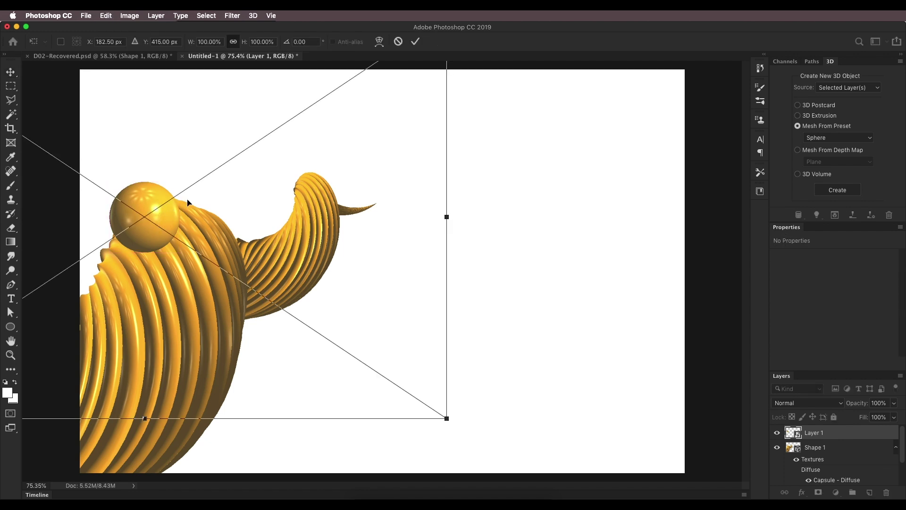
key(Return)
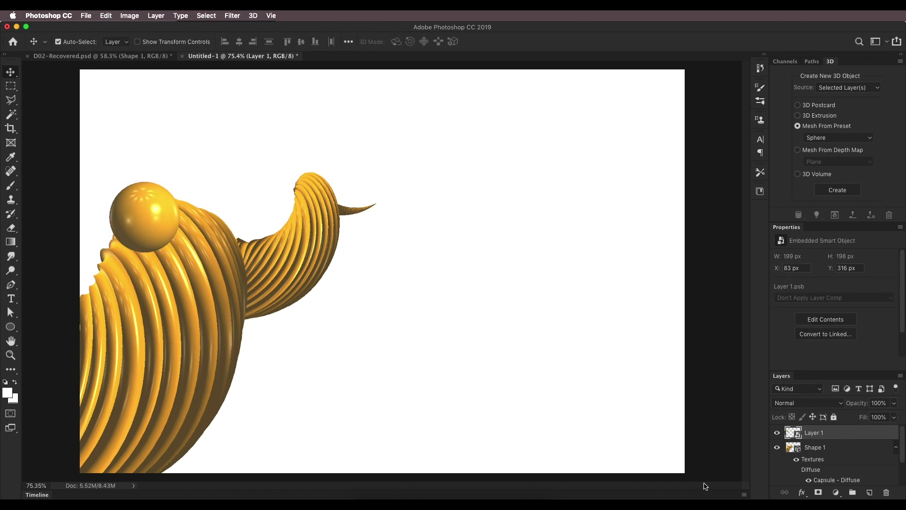
Step: Convert Layer 1 to a smart object again and scale its sphere down to 56.29%
right_click(878, 438)
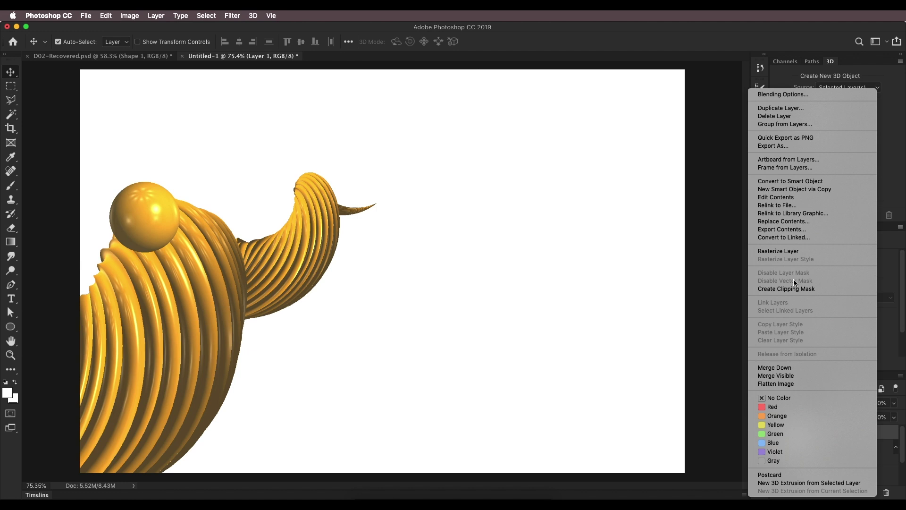
click(811, 189)
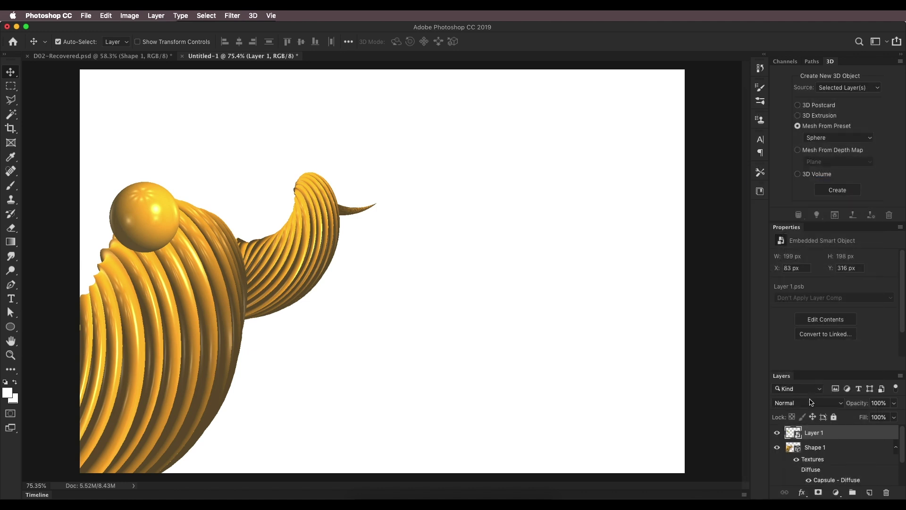
key(ctrl+t)
Step: Duplicate the sphere onto the lower part of the ribbed shape and scale the copy to 80.17%
drag(180, 254, 199, 374)
key(Return)
key(ctrl+t)
key(Return)
Step: Place a sphere copy about 73 px wide on the shape's narrow bend, and a smaller copy on top of the raised curl
drag(137, 225, 263, 236)
key(ctrl+t)
key(Return)
drag(276, 205, 303, 172)
Step: Place another sphere copy on the pointed tip of the shape and scale it to about 31 px
key(ctrl+plus)
key(ctrl+t)
drag(377, 206, 373, 209)
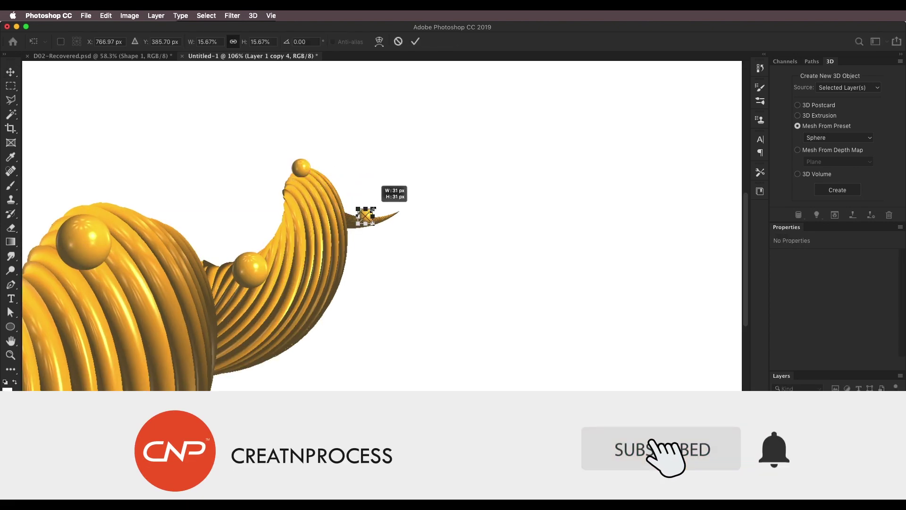
key(Return)
key(ctrl+0)
Step: Enlarge the sphere on the upper shoulder of the ribbed shape
click(231, 243)
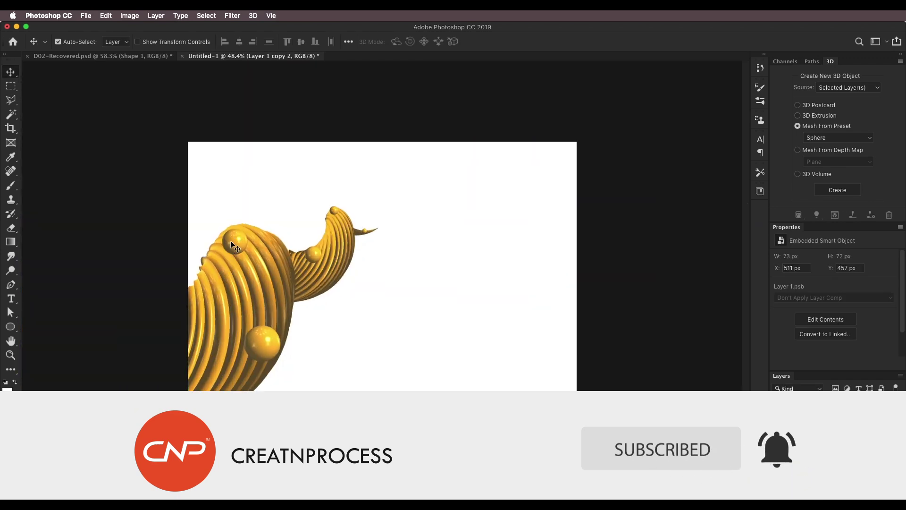
key(ctrl+t)
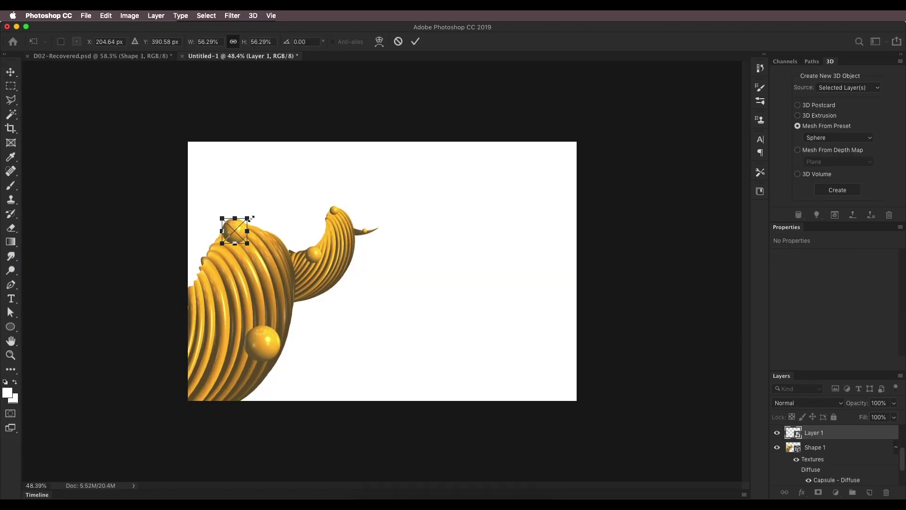
drag(253, 217, 259, 204)
key(Return)
Step: Enlarge the sphere on the lower part of the ribbed shape to about 190 × 189 px
click(270, 339)
key(ctrl+t)
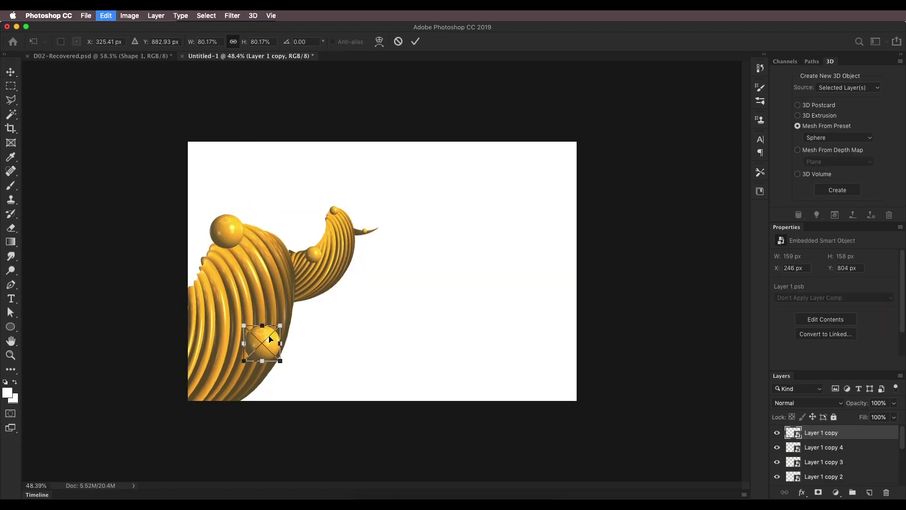
drag(270, 339, 259, 336)
key(Return)
scroll(258, 336, up, 2)
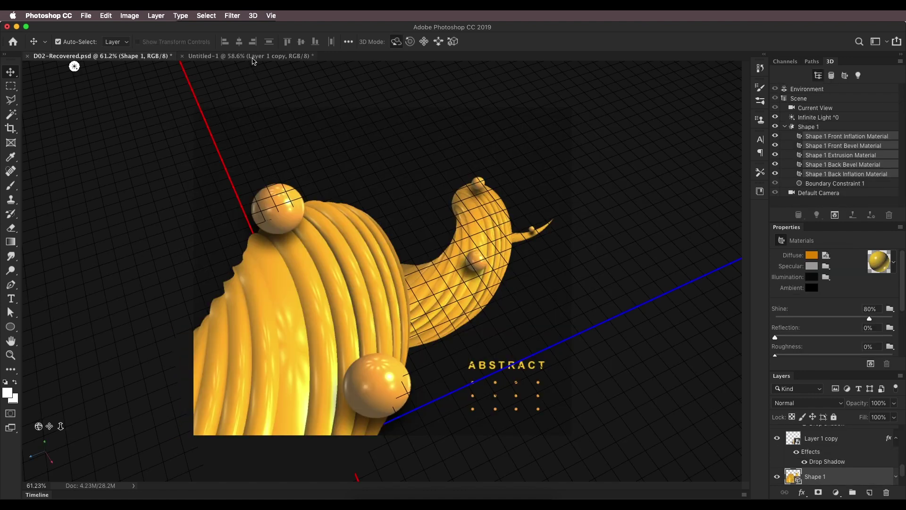
Step: Redirect the Infinite Light of the Shape 1 scene in Untitled-1 to brighten the ribbed shape
click(252, 56)
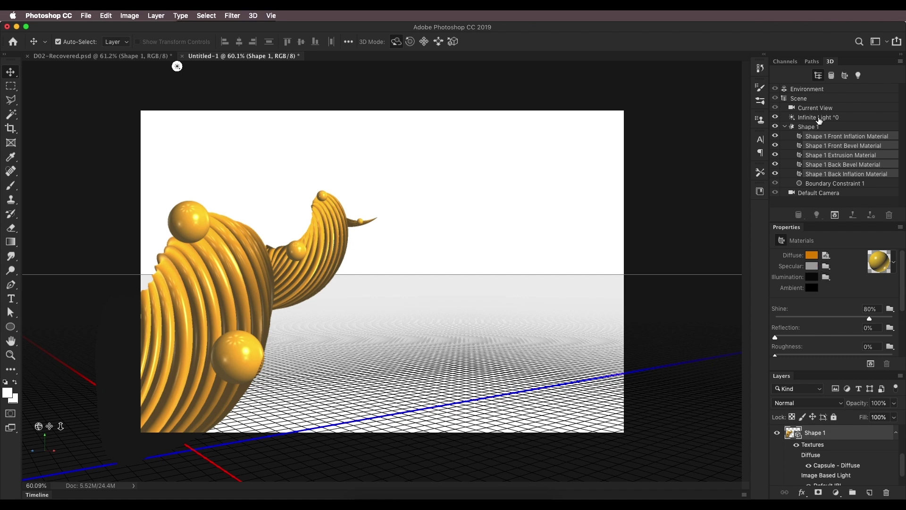
click(818, 118)
drag(352, 198, 415, 283)
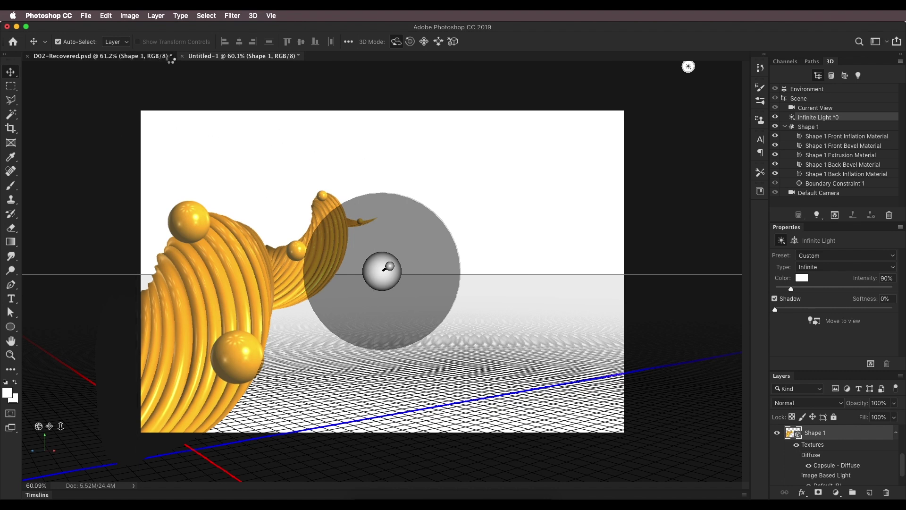
scroll(174, 248, up, 2)
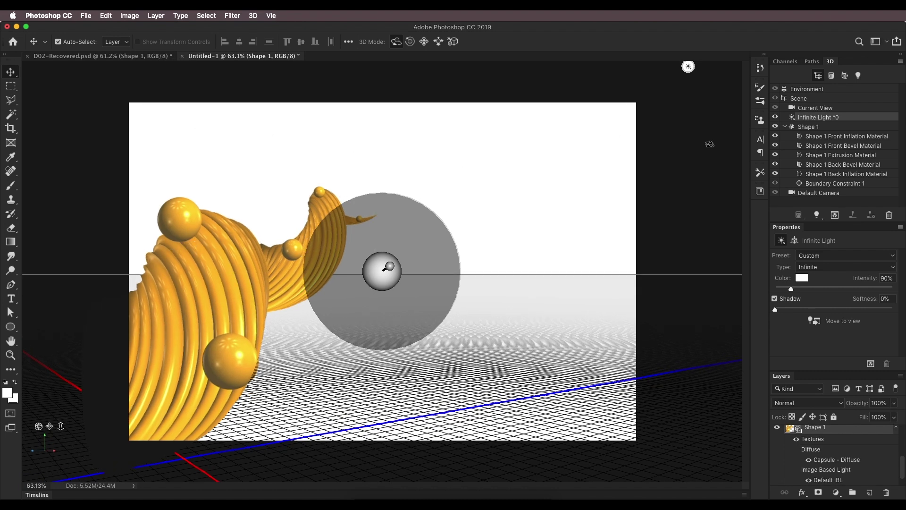
Step: Set the shine of all five Shape 1 materials to 86% and compare the look with D02-Recovered.psd
click(798, 91)
drag(383, 265, 408, 244)
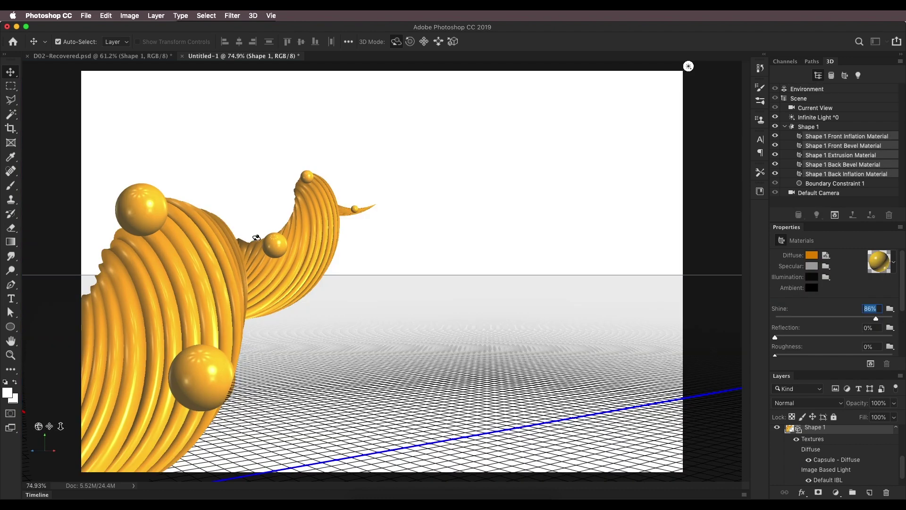
key(Return)
click(160, 59)
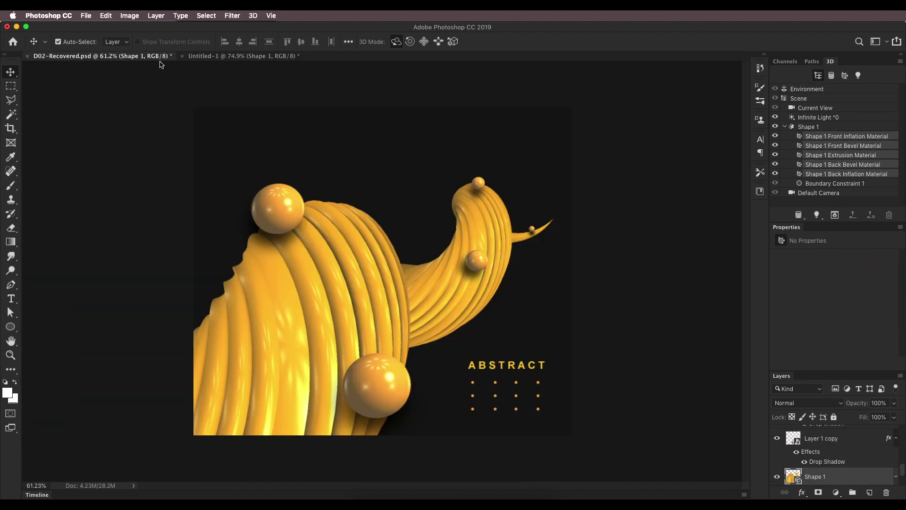
click(238, 56)
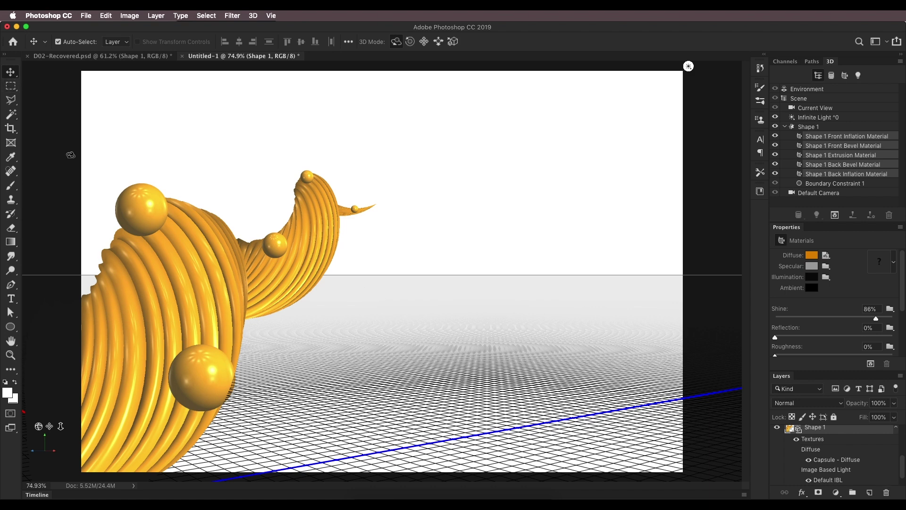
Step: Add a Multiply drop shadow to the lower sphere with 73% opacity, a 59° angle and 45 px distance
scroll(874, 473, down, 3)
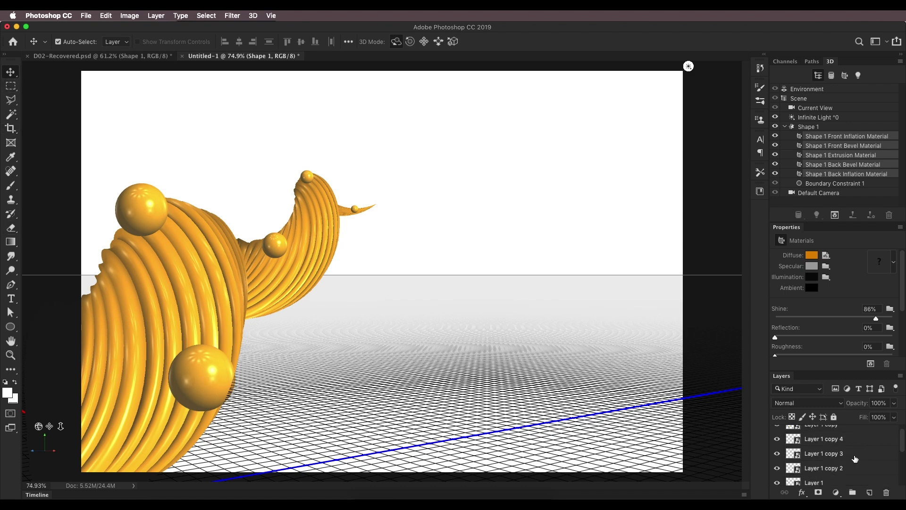
click(786, 438)
click(217, 381)
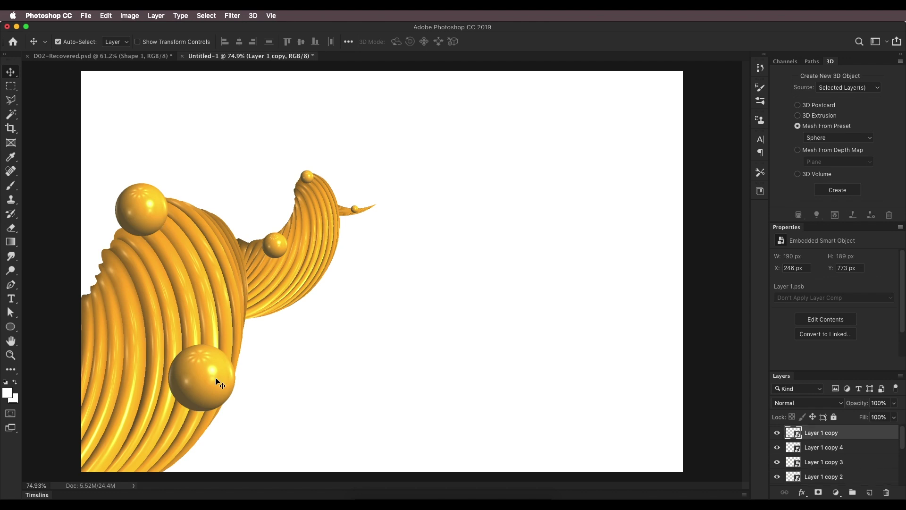
double_click(892, 438)
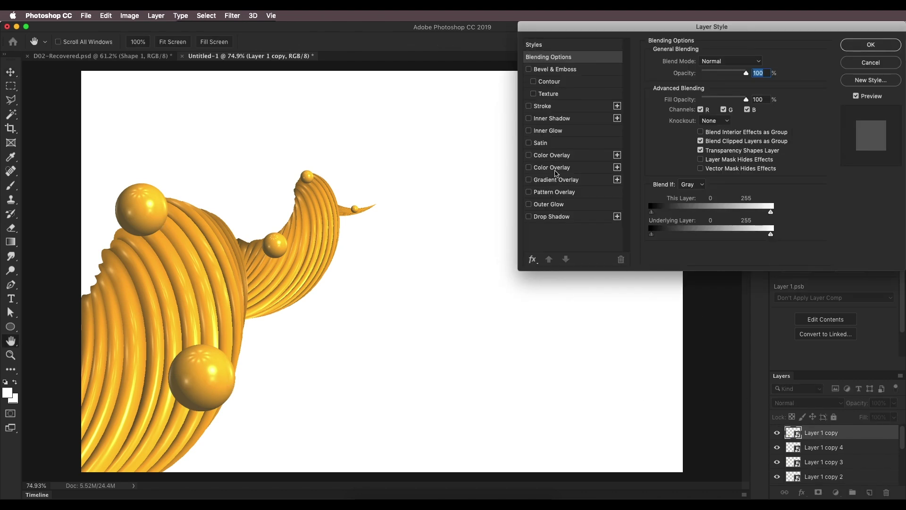
click(552, 217)
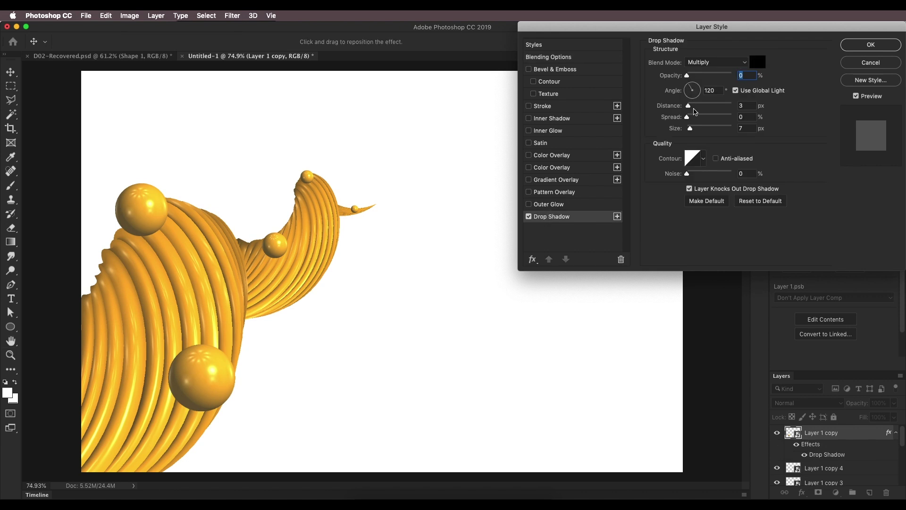
drag(697, 108, 706, 108)
mouse_move(697, 76)
mouse_down()
mouse_move(721, 77)
mouse_move(706, 112)
mouse_move(697, 86)
mouse_up()
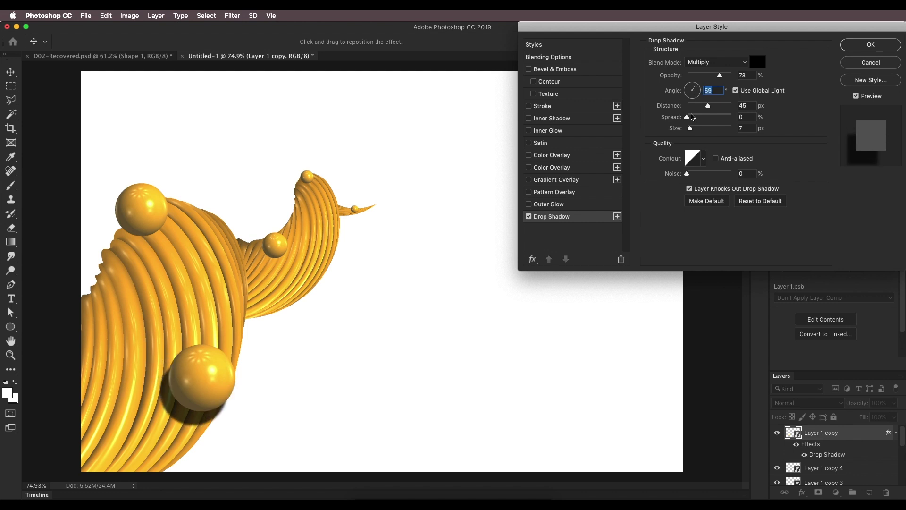
Step: Set the lower sphere's drop shadow size to 54 px and opacity to 80%, and apply the layer style
drag(690, 128, 701, 132)
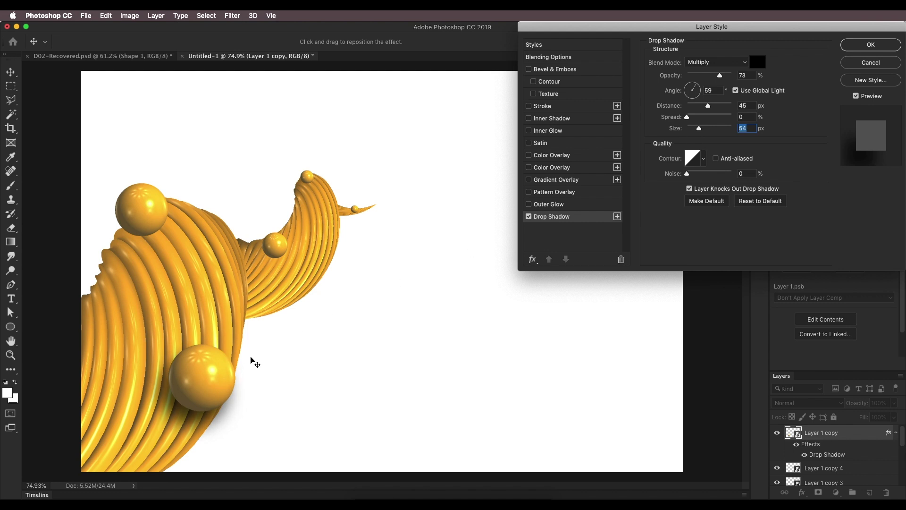
drag(721, 77, 723, 77)
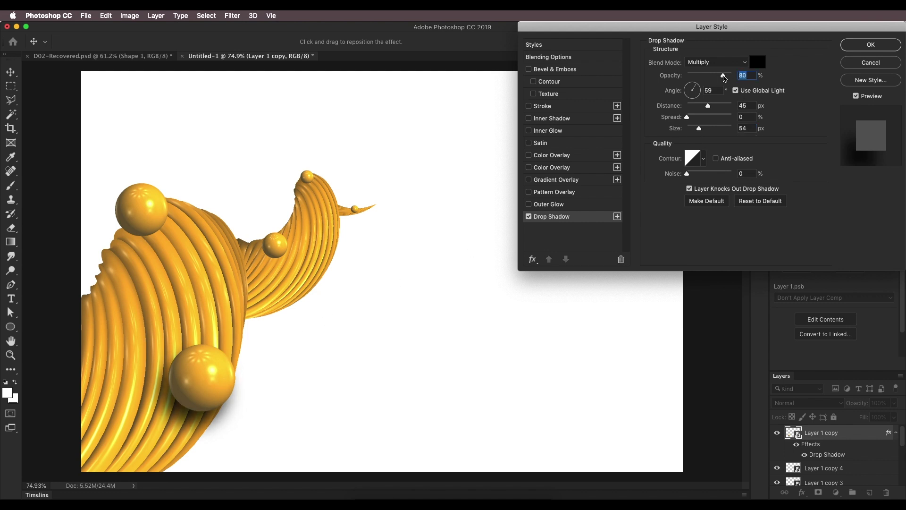
drag(699, 132, 709, 109)
click(854, 46)
scroll(854, 457, down, 1)
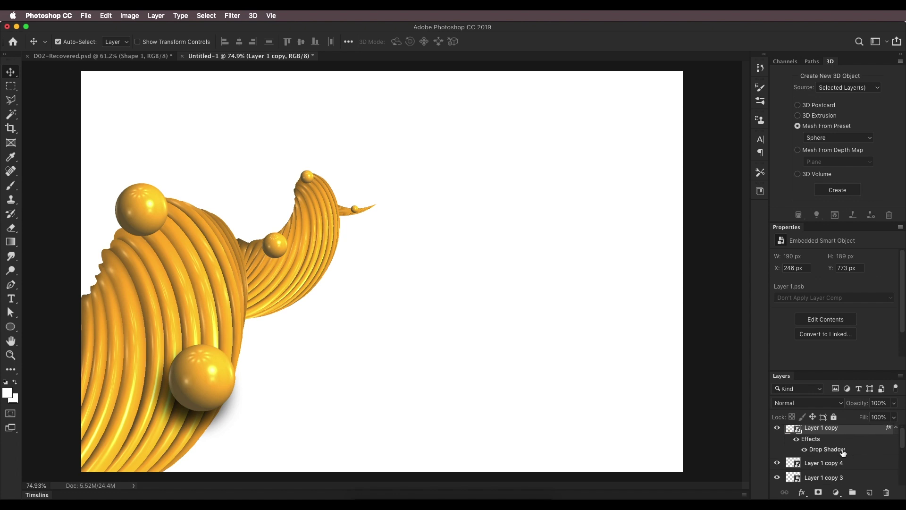
Step: Copy the Drop Shadow effect from Layer 1 copy to Layer 1 copy 4, Layer 1 copy 3, Layer 1 copy 2 and Layer 1
drag(842, 452, 851, 468)
scroll(853, 467, down, 3)
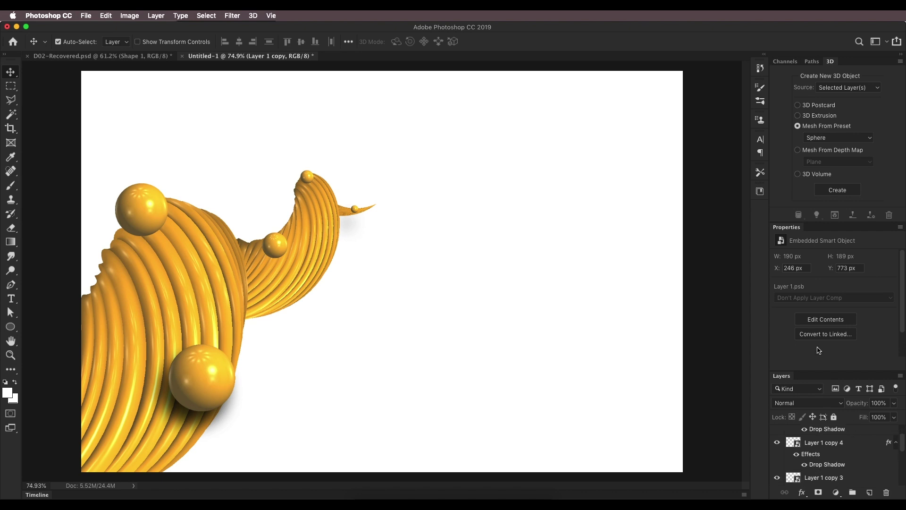
drag(790, 380, 603, 114)
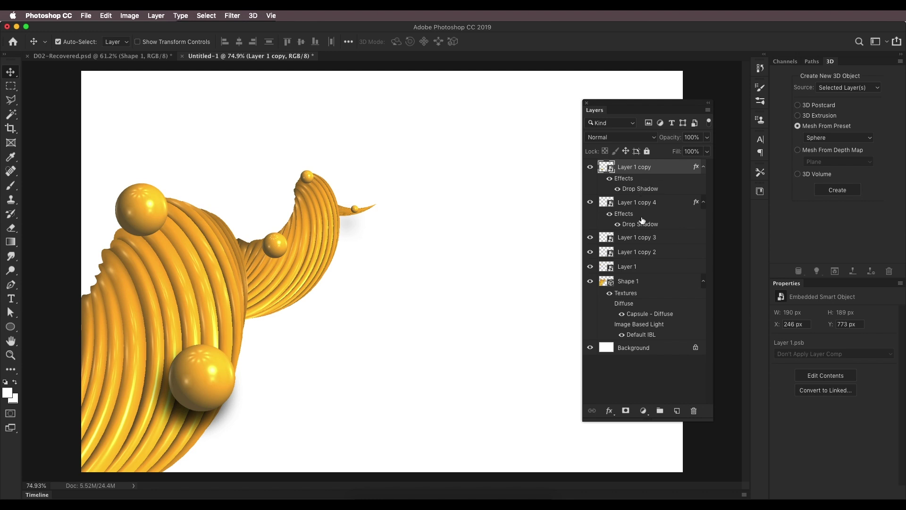
drag(646, 225, 656, 206)
drag(653, 263, 652, 310)
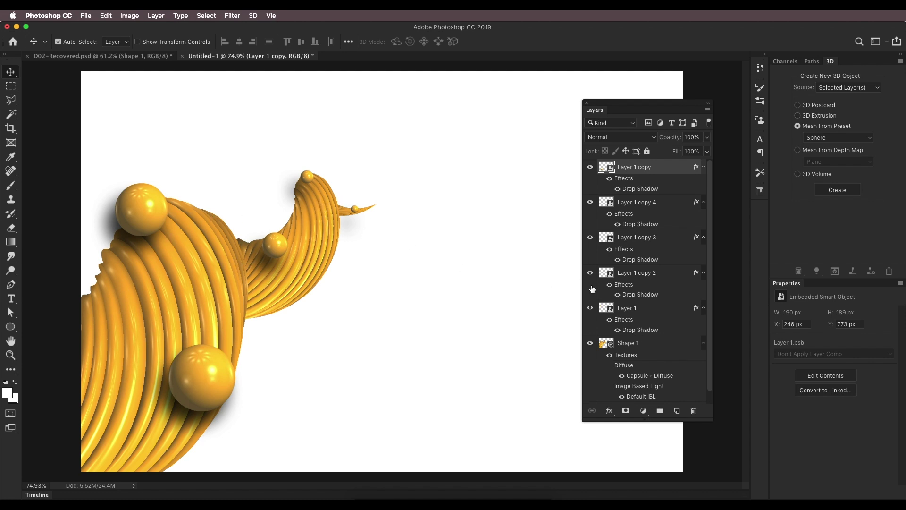
Step: Set Layer 1 copy 4's drop shadow to 79% opacity, 68° angle without global light, 7 px distance and 9 px size, and apply it
click(651, 205)
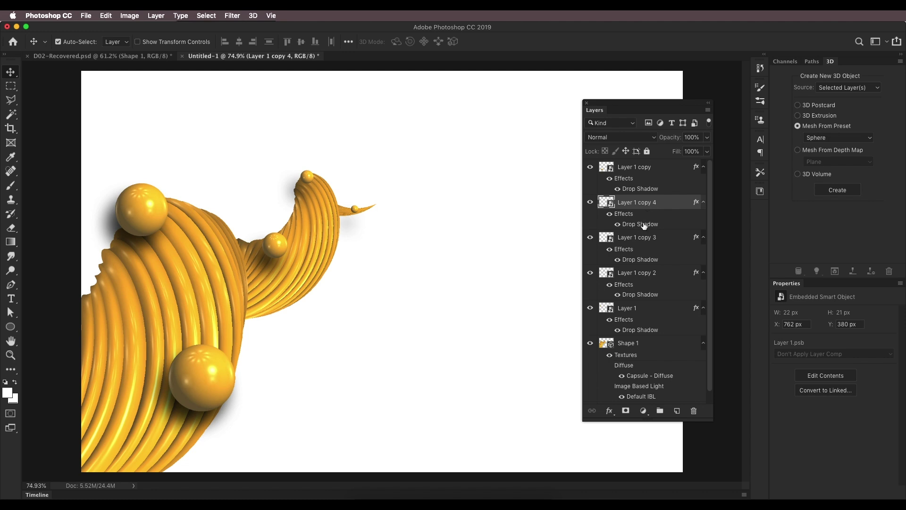
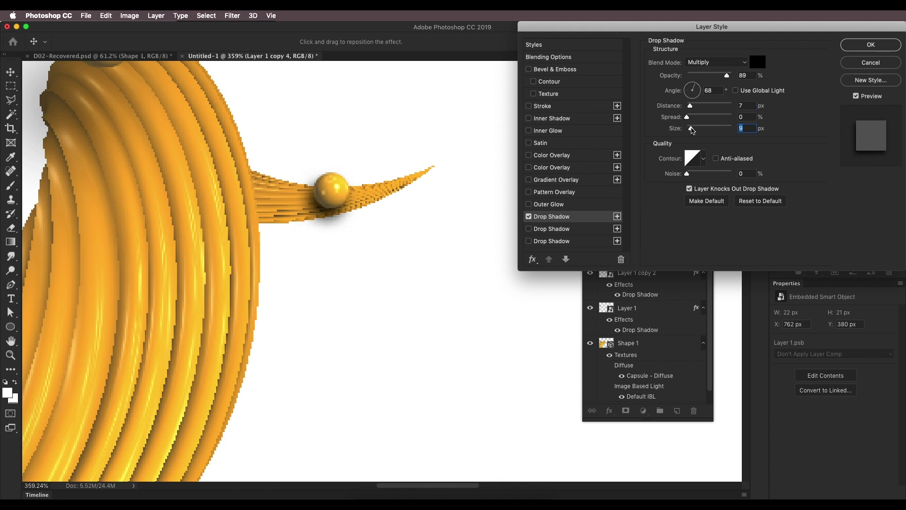
drag(731, 77, 724, 77)
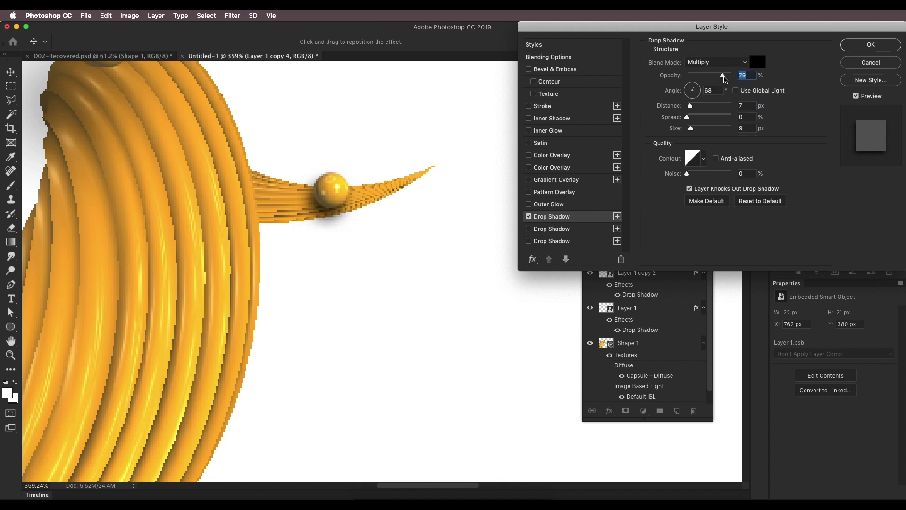
click(853, 48)
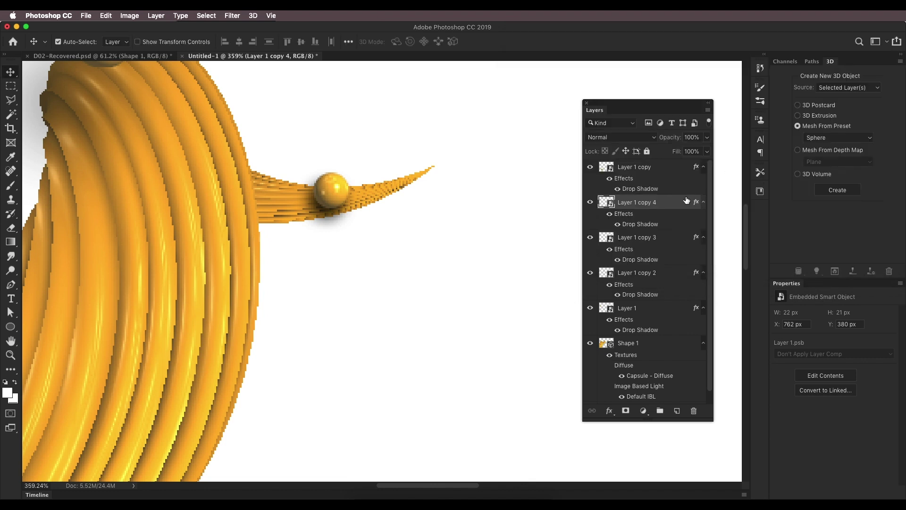
Step: Tighten the distance and size of Layer 1 copy 3's drop shadow, set its angle to 66° without global light, and apply it
double_click(637, 259)
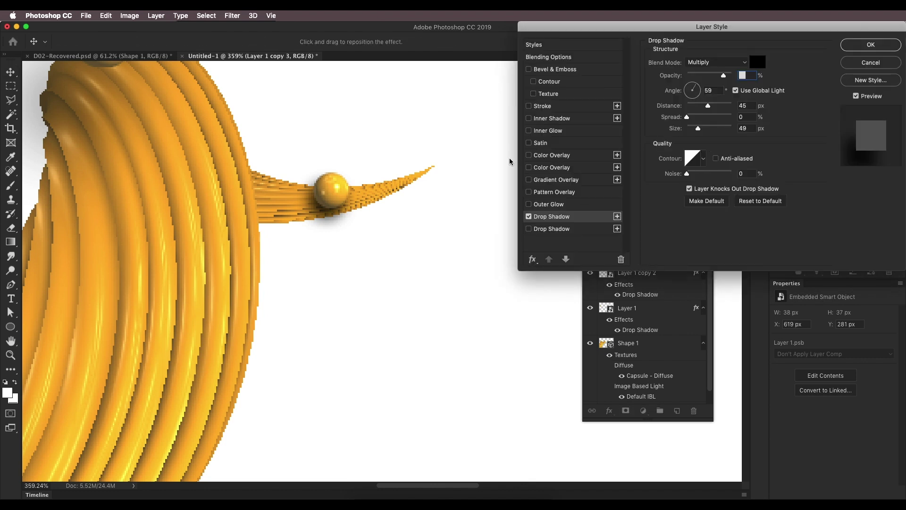
scroll(318, 239, down, 3)
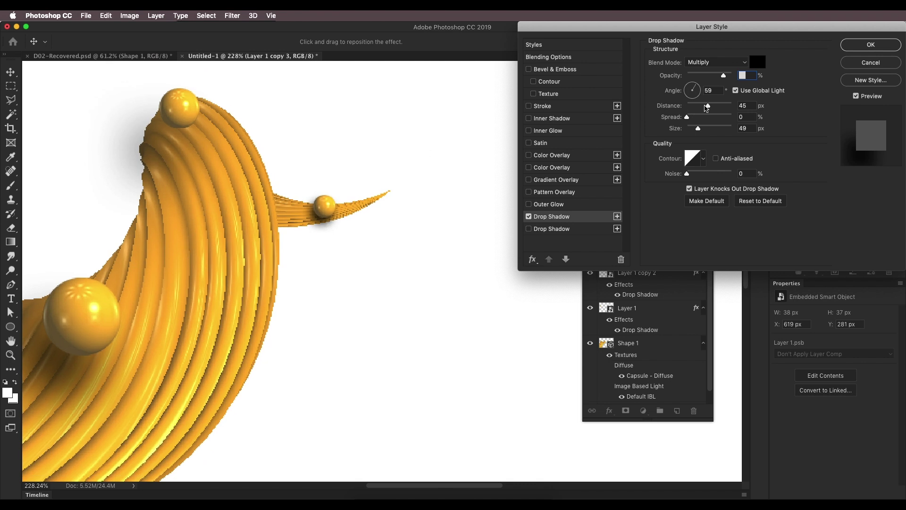
mouse_move(706, 108)
mouse_down()
mouse_move(690, 112)
mouse_move(692, 132)
mouse_move(693, 108)
mouse_up()
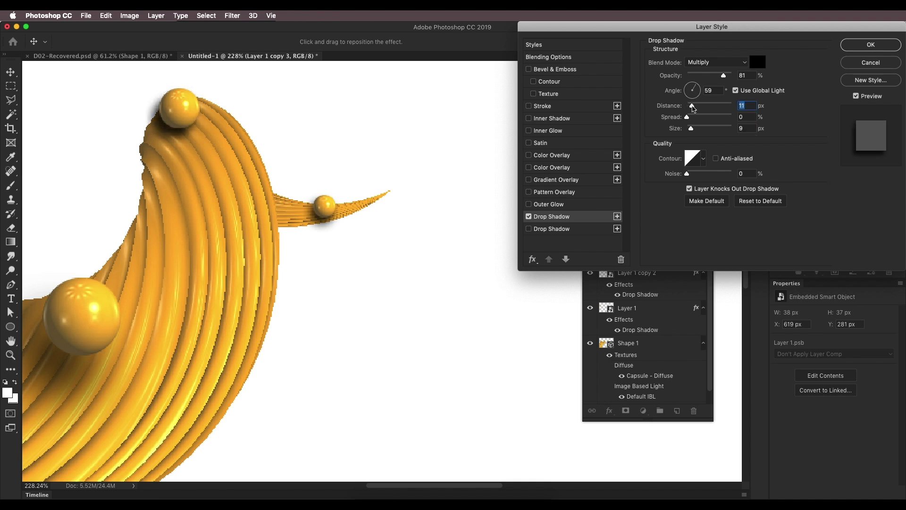
click(735, 91)
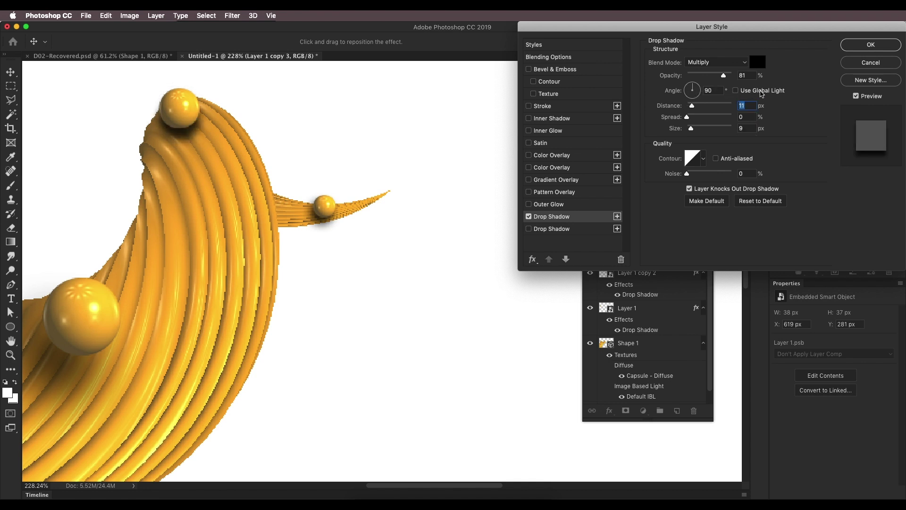
drag(700, 88, 695, 87)
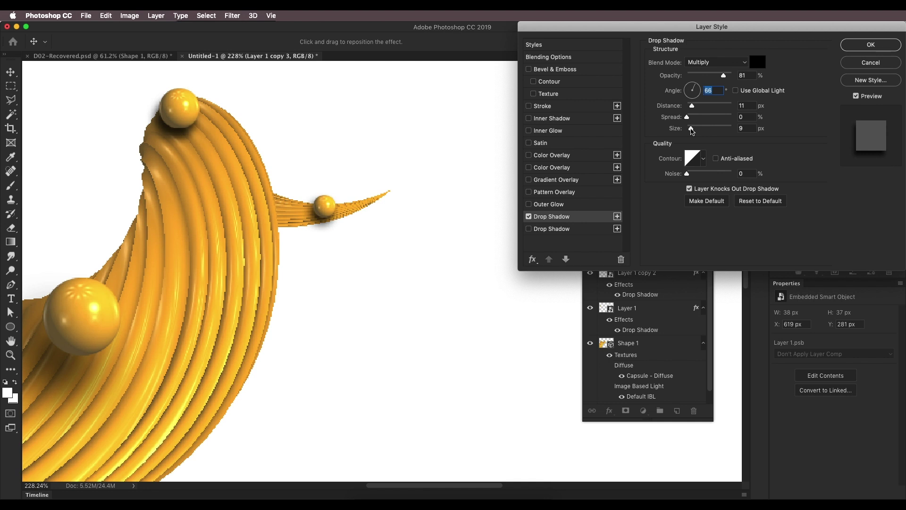
drag(692, 132, 694, 108)
click(855, 47)
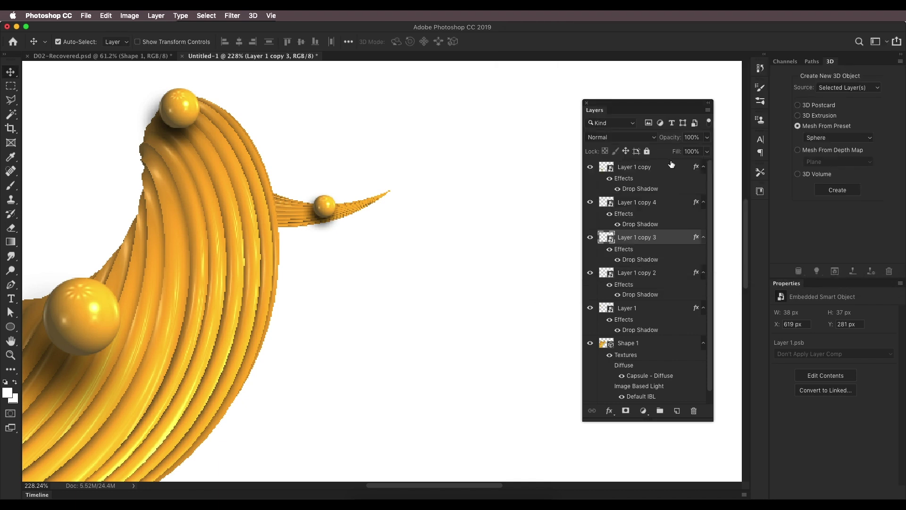
Step: Set Layer 1 copy 2's drop shadow to a 78° angle without global light, 27 px distance and 27 px size, and apply it
double_click(640, 295)
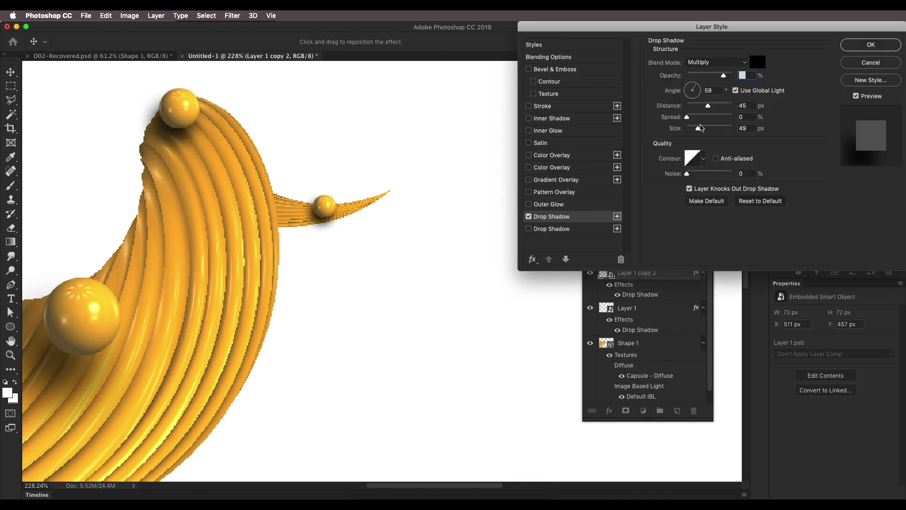
drag(698, 131, 692, 85)
click(735, 91)
drag(701, 106, 700, 109)
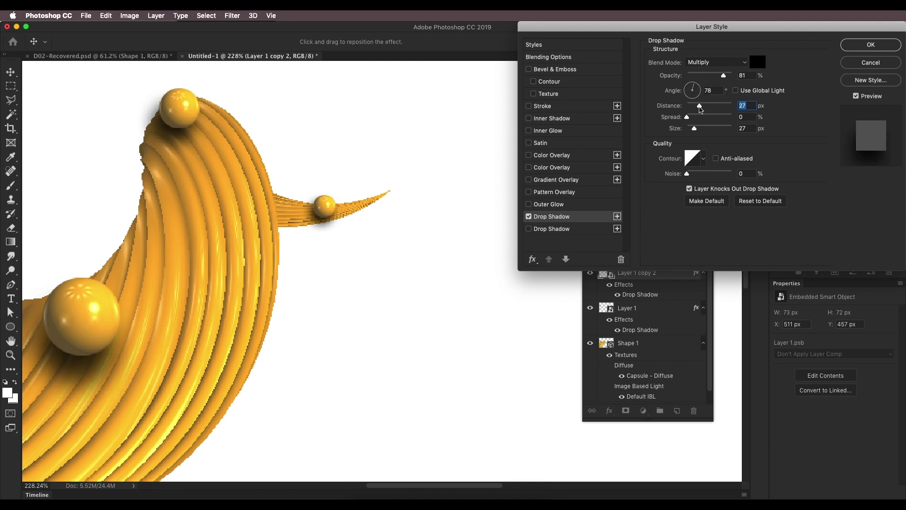
click(843, 47)
Step: Compare the shadows with D02-Recovered.psd and set Layer 1 copy 2's drop shadow in Untitled-1 to 32 px distance and a 90° angle
scroll(360, 220, down, 5)
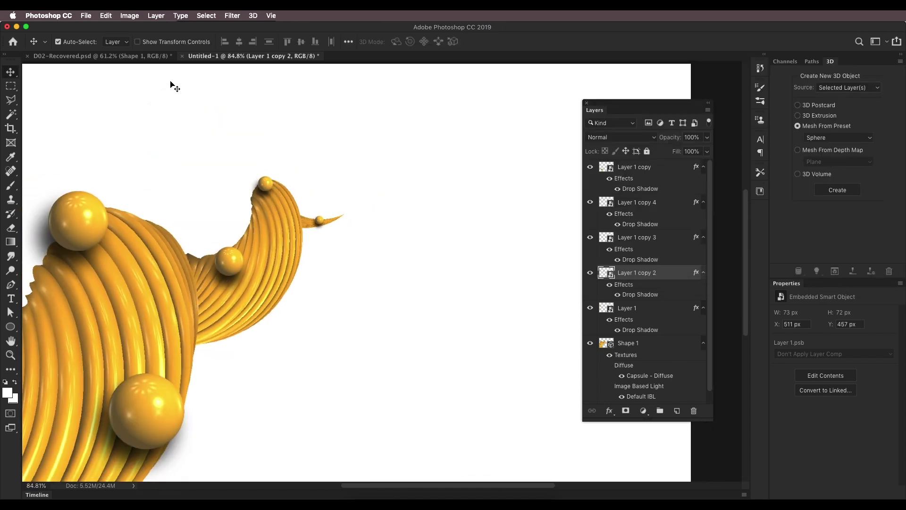
click(140, 57)
scroll(351, 248, up, 1)
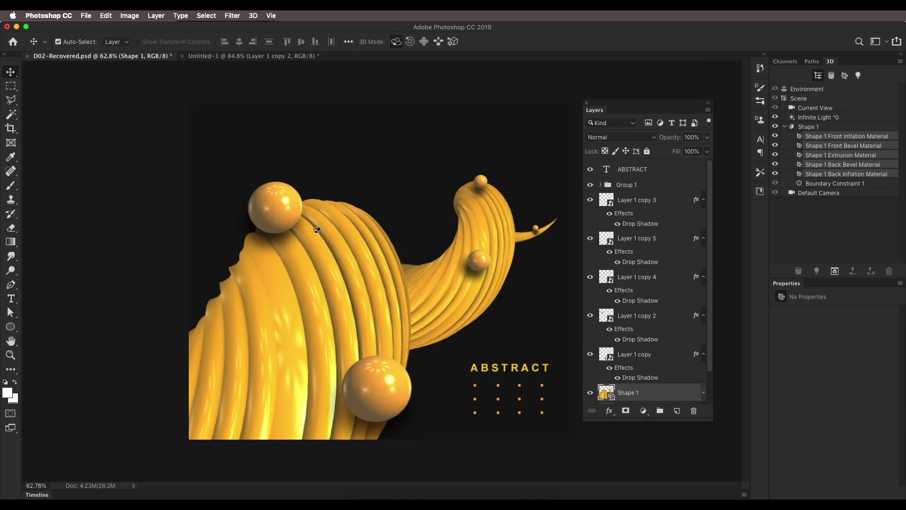
click(227, 56)
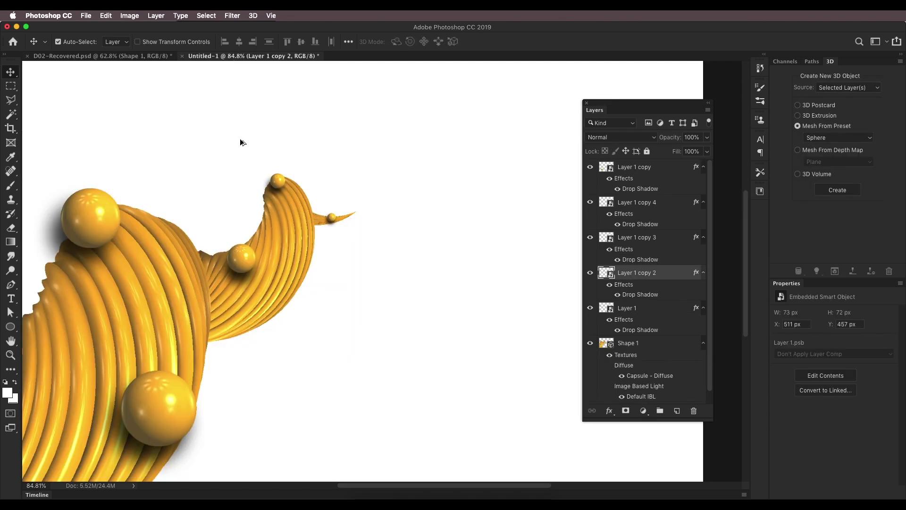
scroll(244, 160, up, 2)
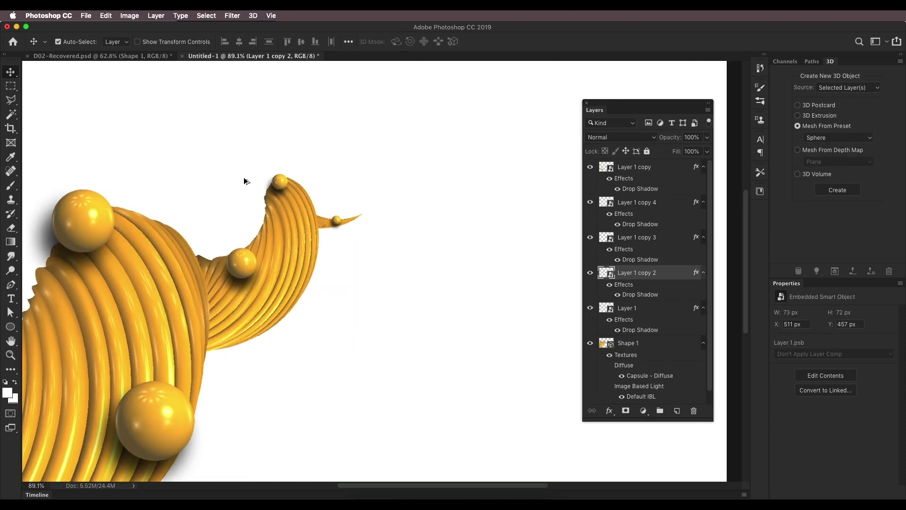
double_click(632, 295)
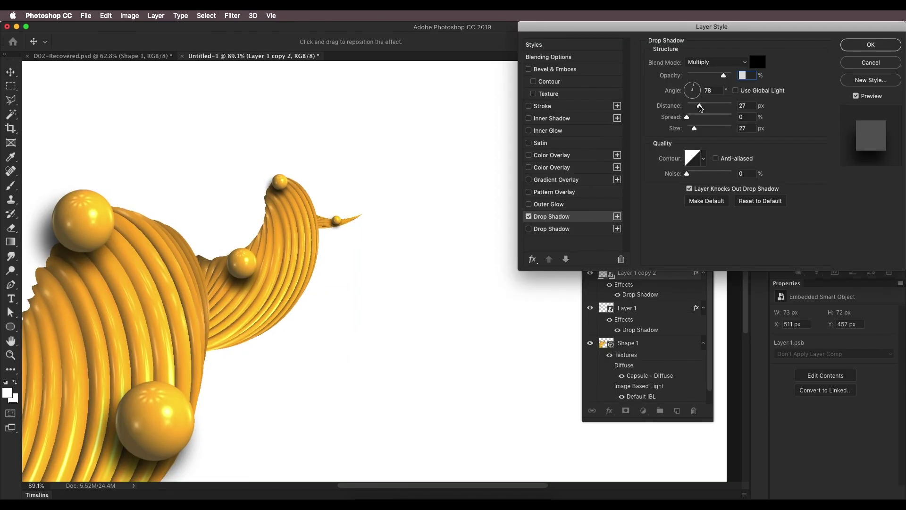
drag(700, 107, 692, 84)
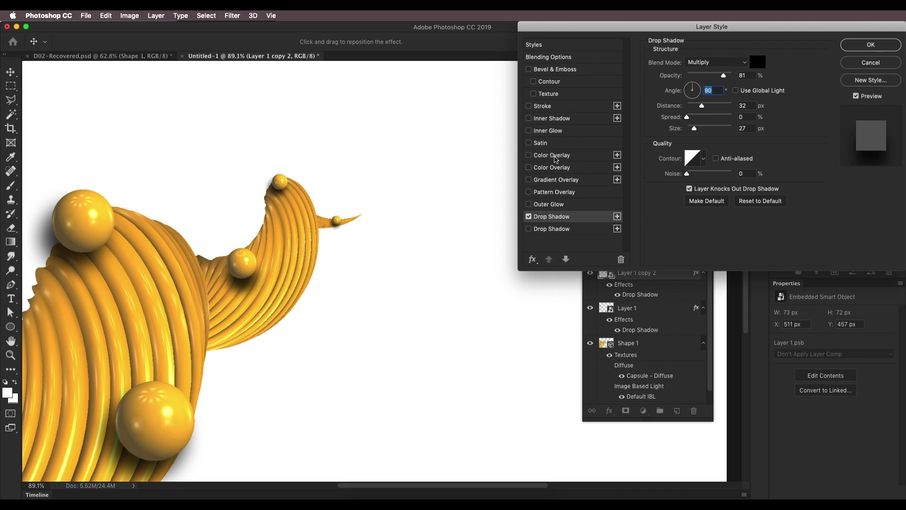
click(857, 46)
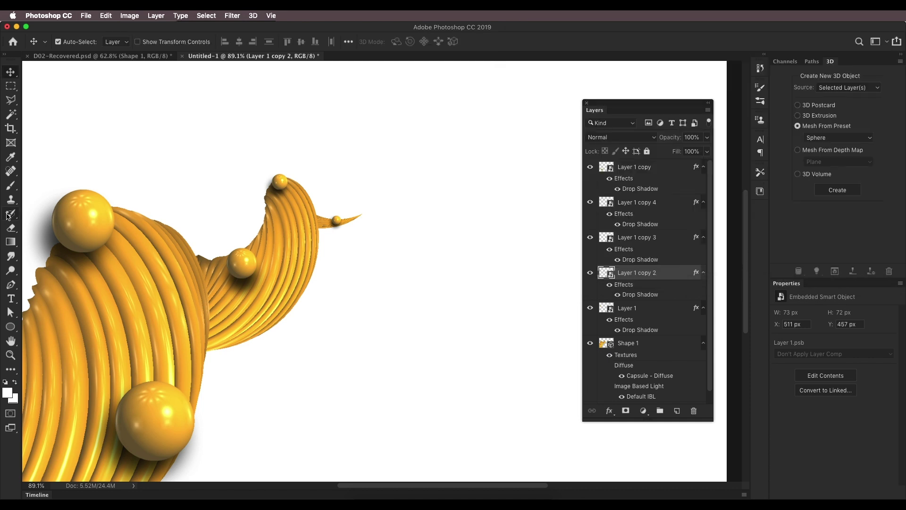
Step: Set the drop shadow of the upper large sphere, Layer 1, to a 93° angle without global light, 46 px distance and 40 px size
drag(103, 240, 196, 211)
click(195, 211)
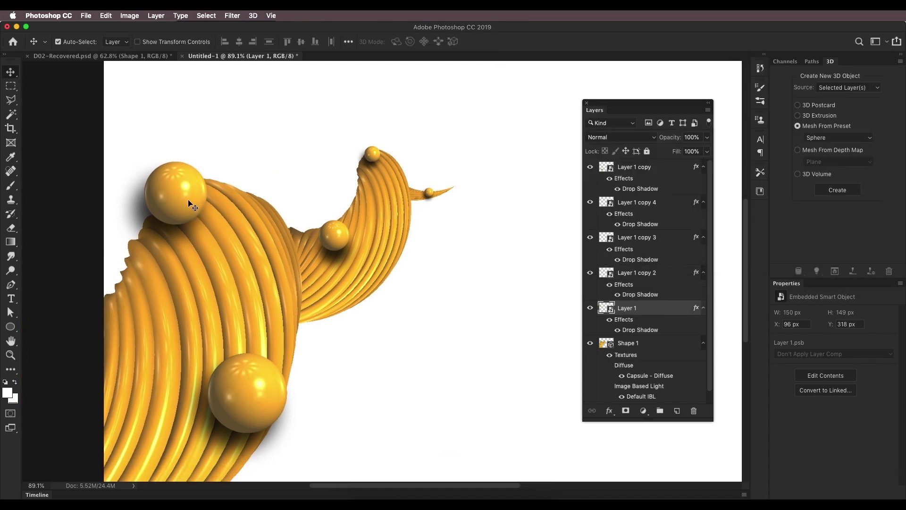
double_click(641, 330)
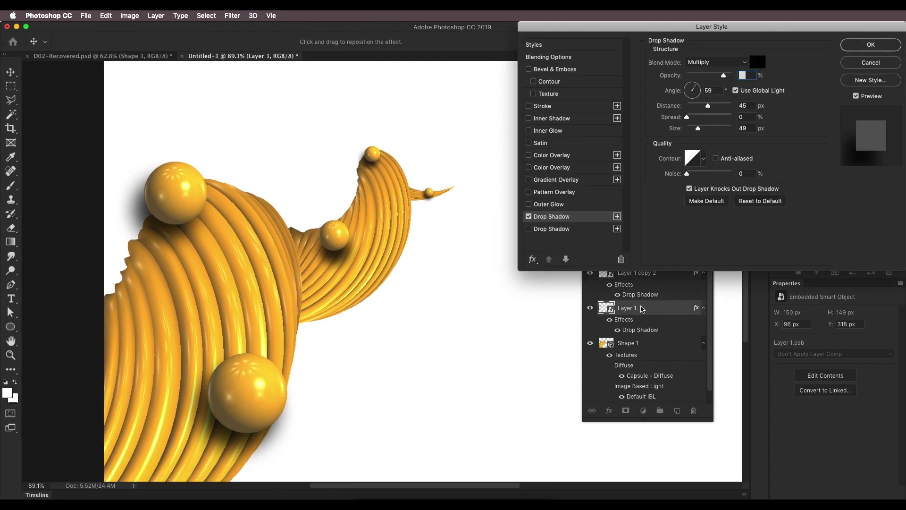
click(736, 91)
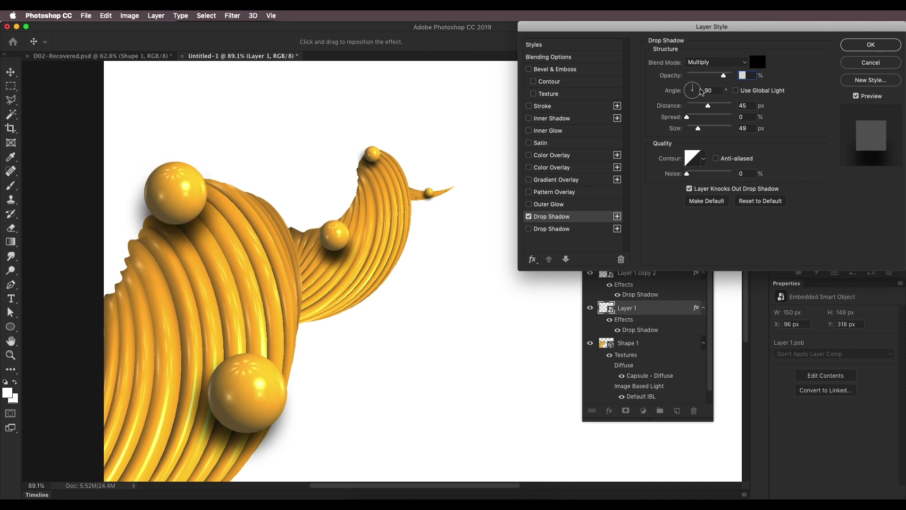
click(694, 88)
drag(694, 88, 691, 85)
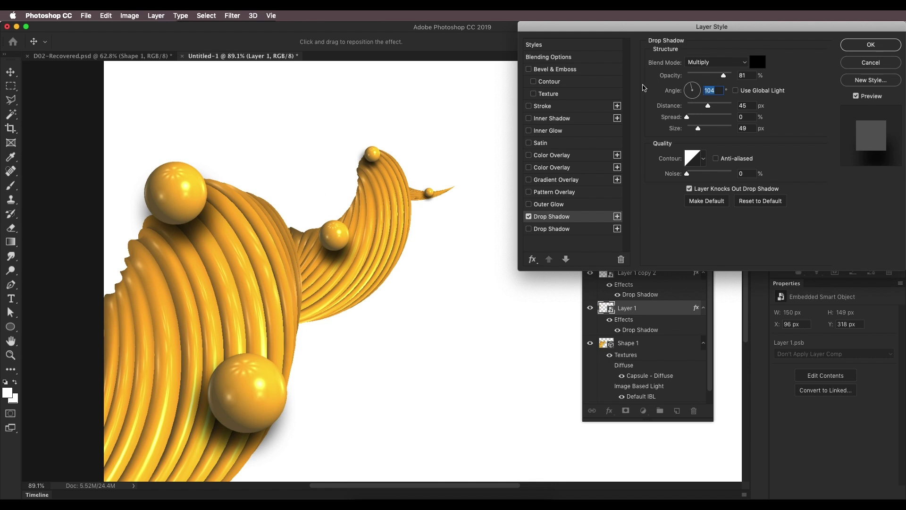
click(692, 84)
drag(698, 128, 709, 108)
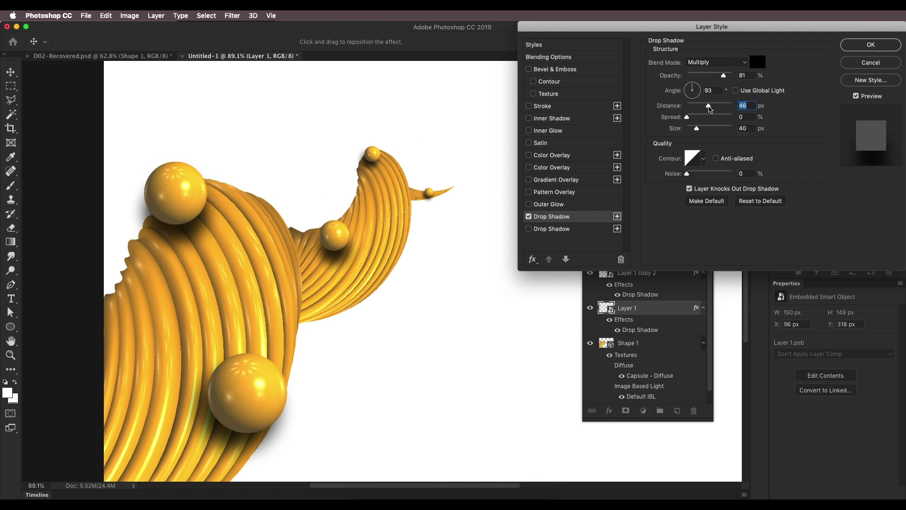
Step: Change Layer 1's drop shadow colour to dark brown #1d0e00 and apply the layer style
click(753, 67)
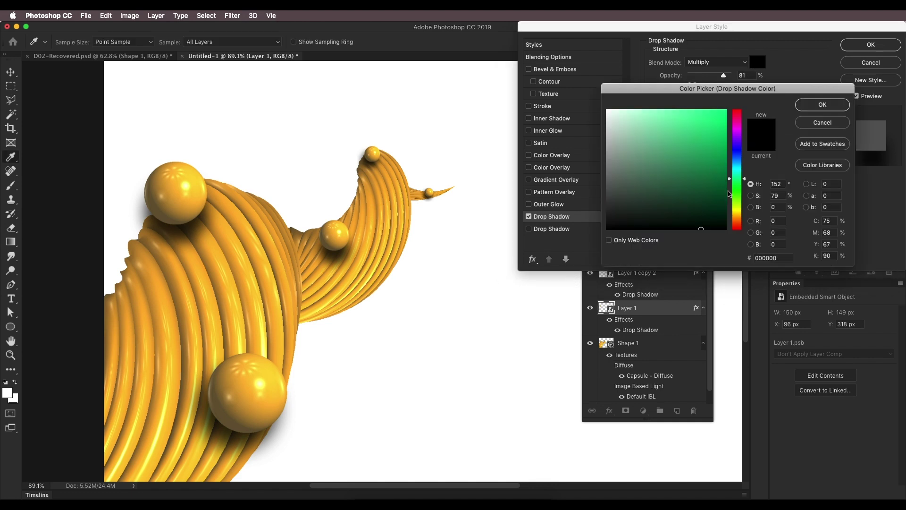
mouse_move(736, 212)
mouse_down()
mouse_move(739, 224)
mouse_move(725, 216)
mouse_up()
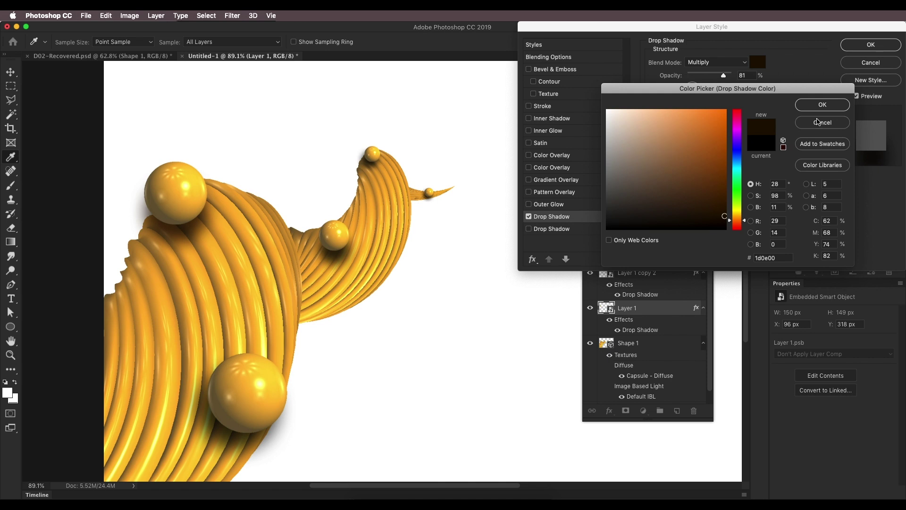
click(822, 105)
click(871, 45)
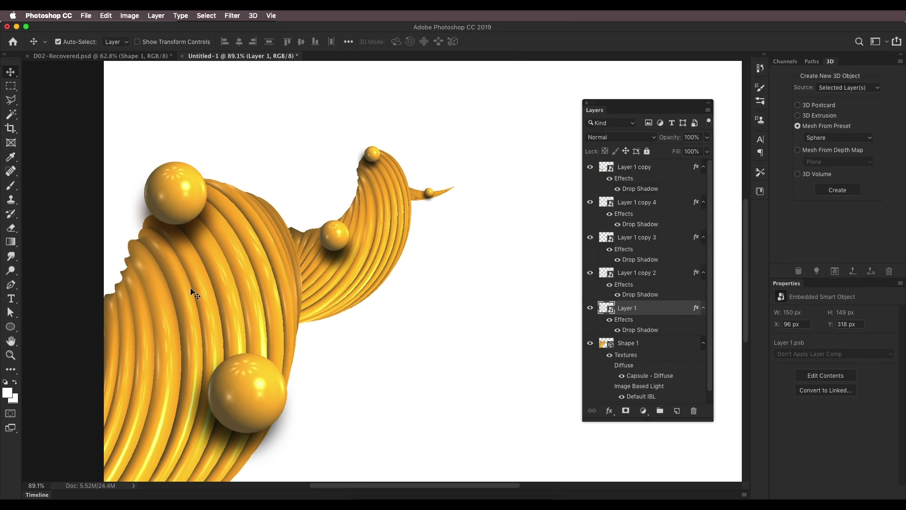
Step: Change the drop shadow colour of the lower large sphere, Layer 1 copy, to dark brown #1a1000
click(257, 402)
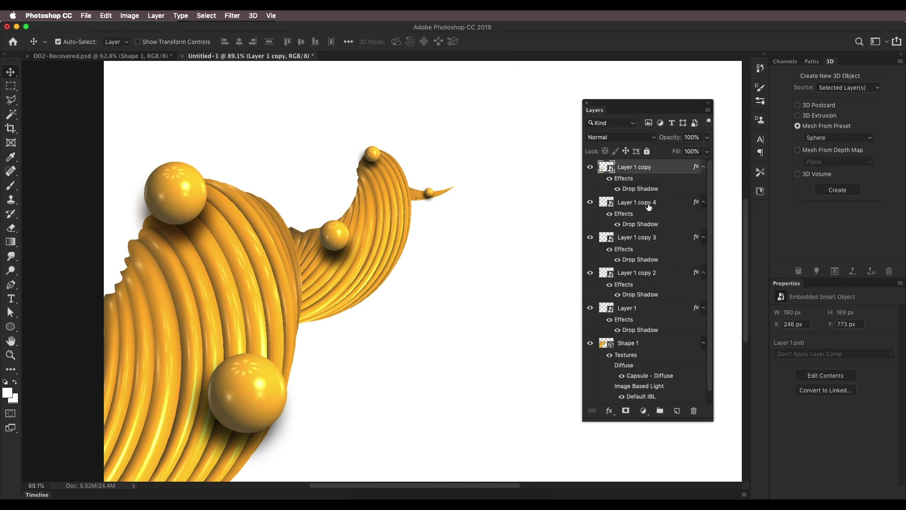
double_click(651, 189)
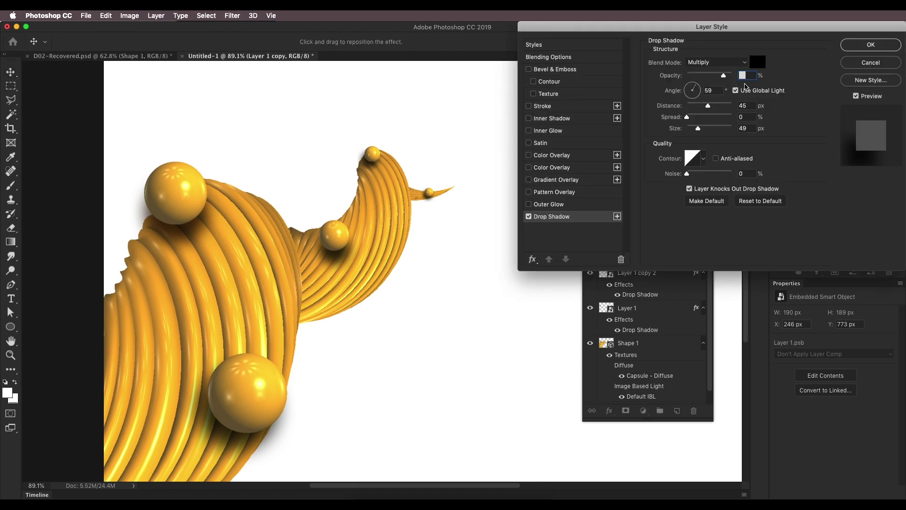
click(758, 65)
drag(734, 185, 735, 216)
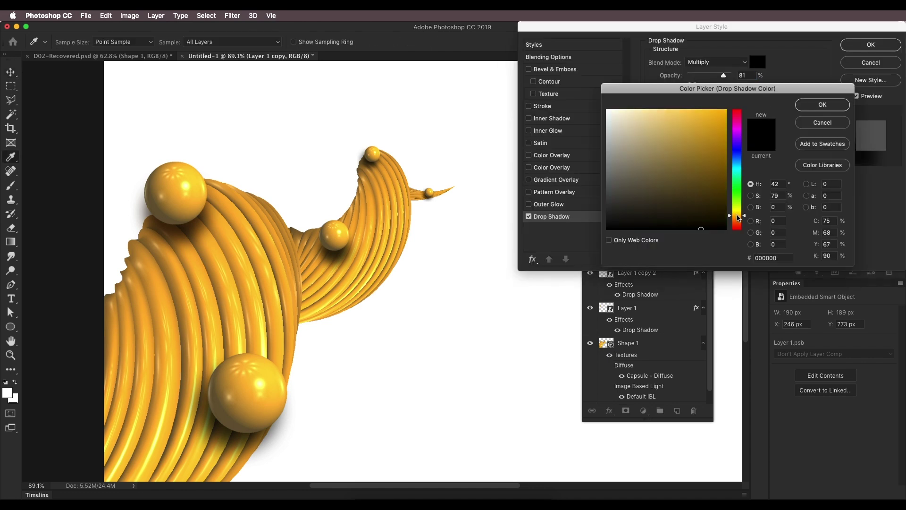
click(725, 216)
click(737, 218)
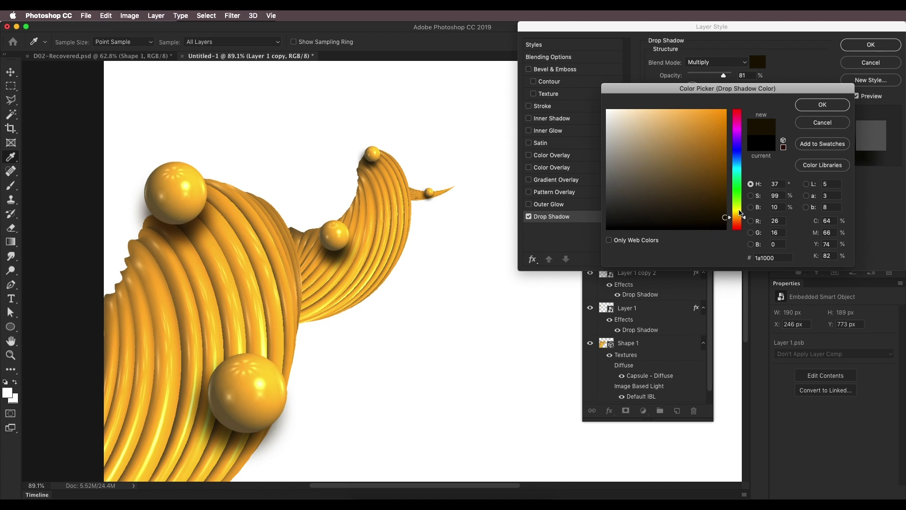
click(805, 108)
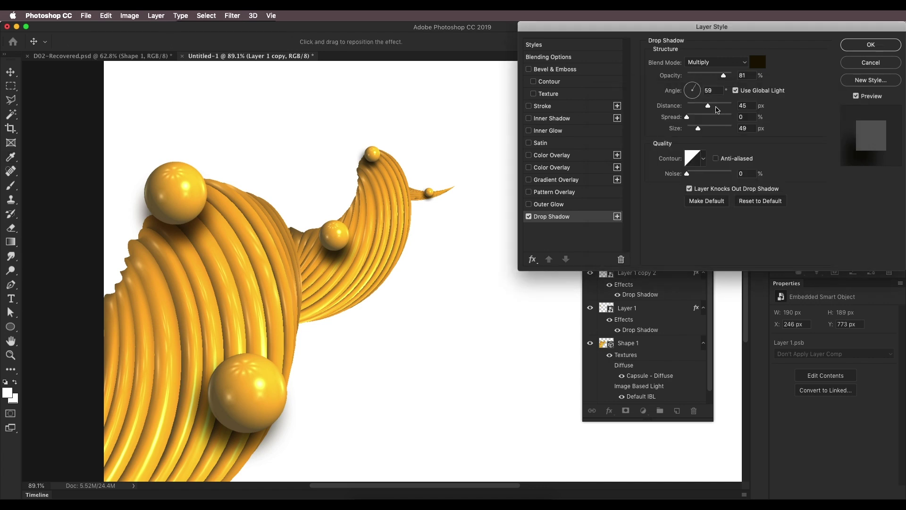
Step: Set the drop shadow distance of the lower large sphere, Layer 1 copy, to 53 px and apply the layer style
drag(708, 108, 712, 107)
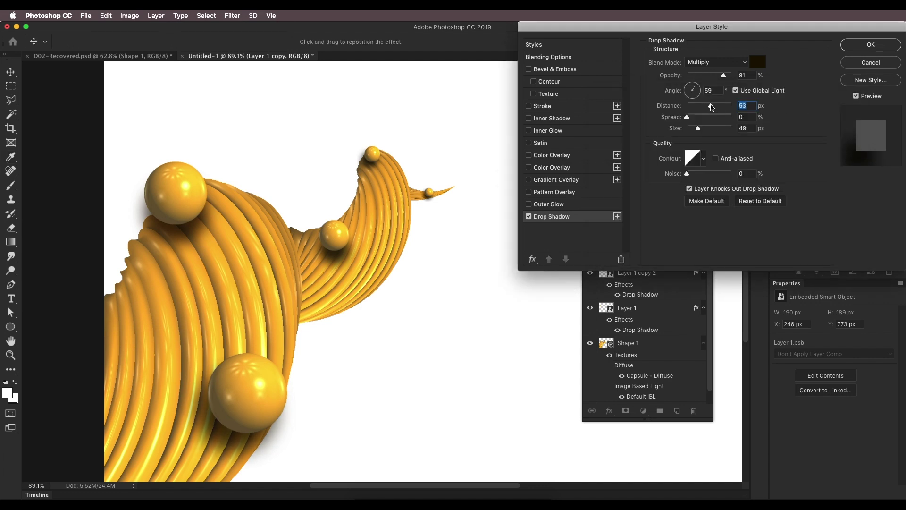
click(853, 50)
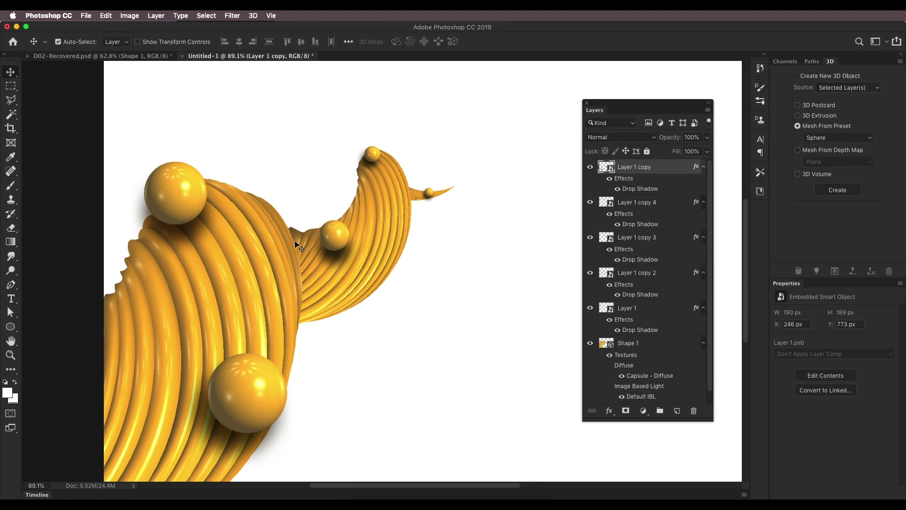
Step: Change the drop shadow colour of the middle small sphere, Layer 1 copy 2, to dark brown #150c00
click(333, 237)
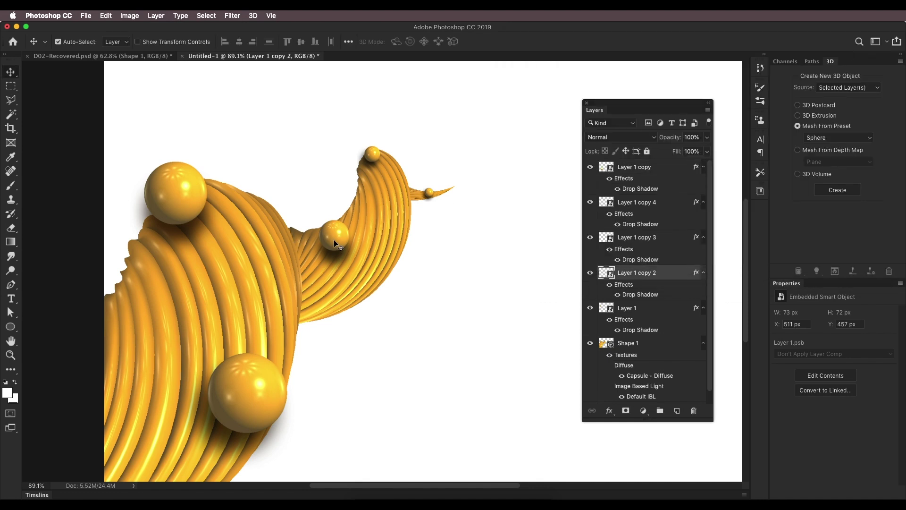
double_click(647, 295)
click(757, 63)
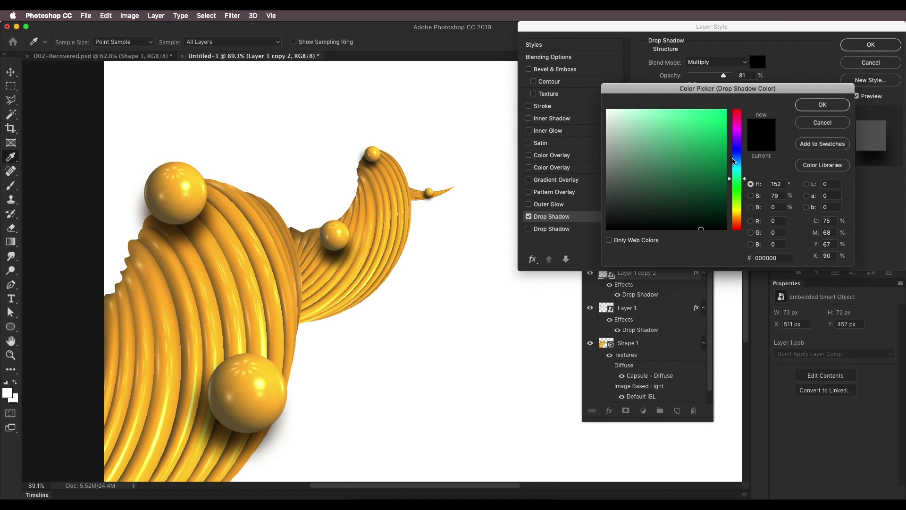
click(741, 219)
click(728, 219)
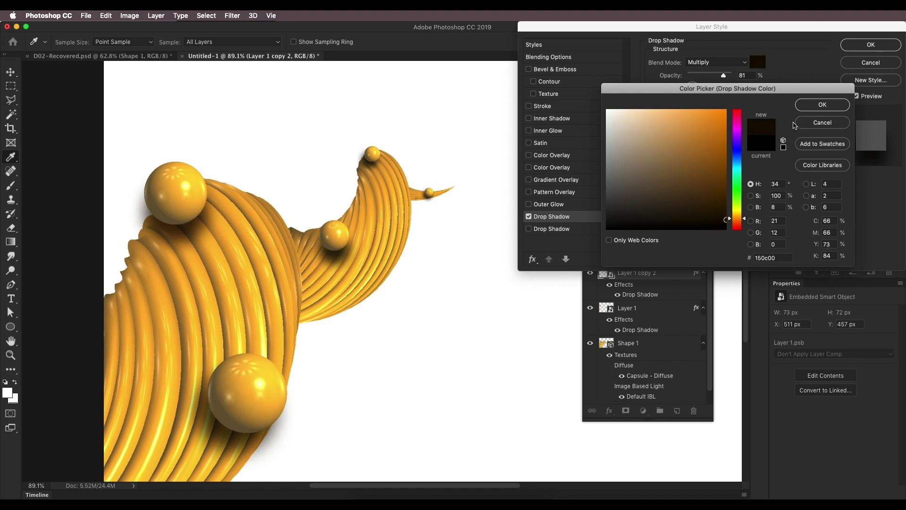
click(804, 109)
Step: Set Layer 1 copy 2's drop shadow to 31 px distance and 21 px size and apply the layer style
drag(702, 106, 693, 131)
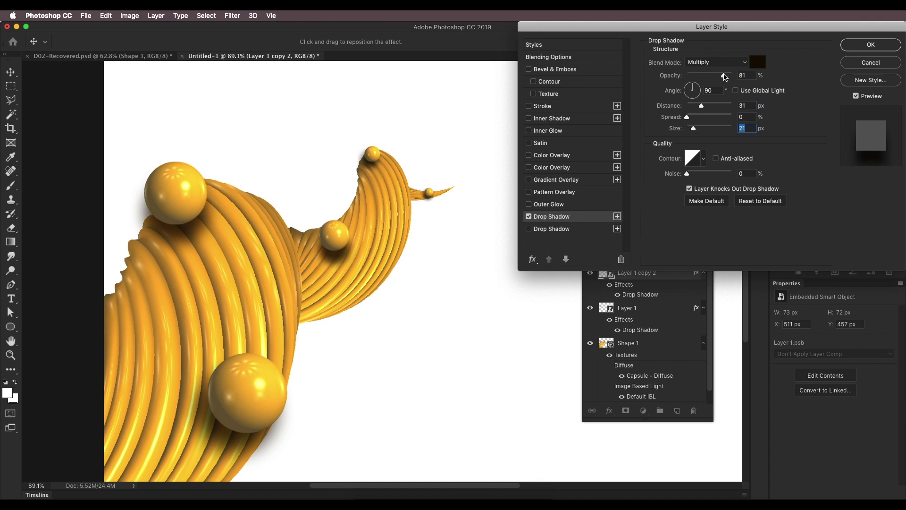
drag(724, 77, 724, 77)
drag(694, 115, 686, 121)
click(870, 45)
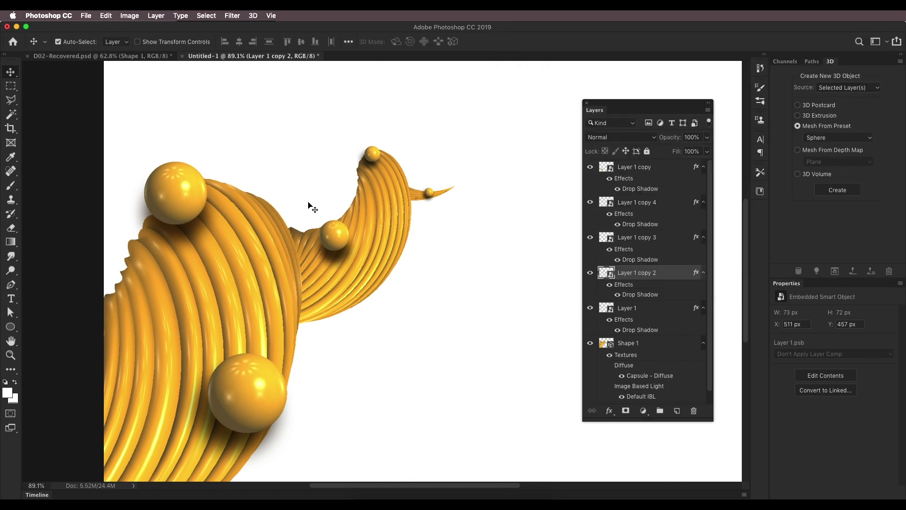
Step: Compare the overall composition and sphere shadows of Untitled-1 with D02-Recovered.psd
scroll(420, 199, down, 5)
scroll(344, 266, up, 1)
scroll(344, 265, up, 3)
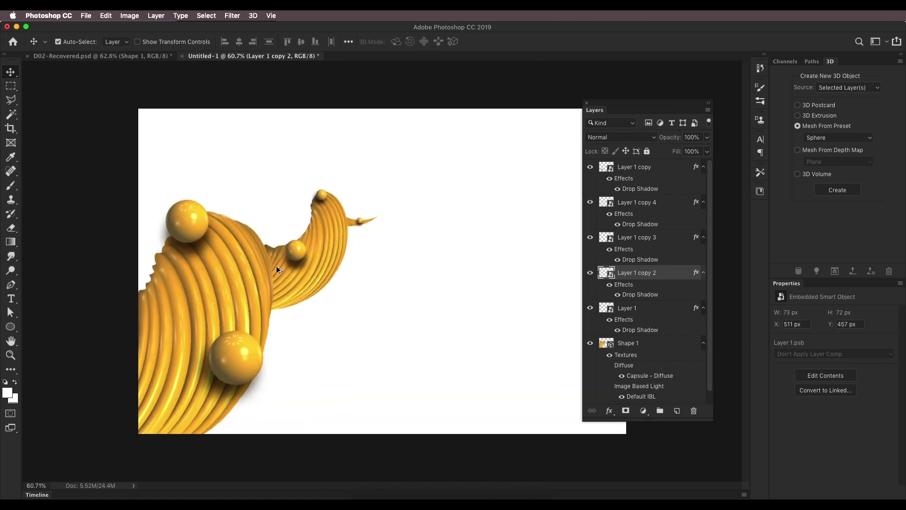
click(160, 59)
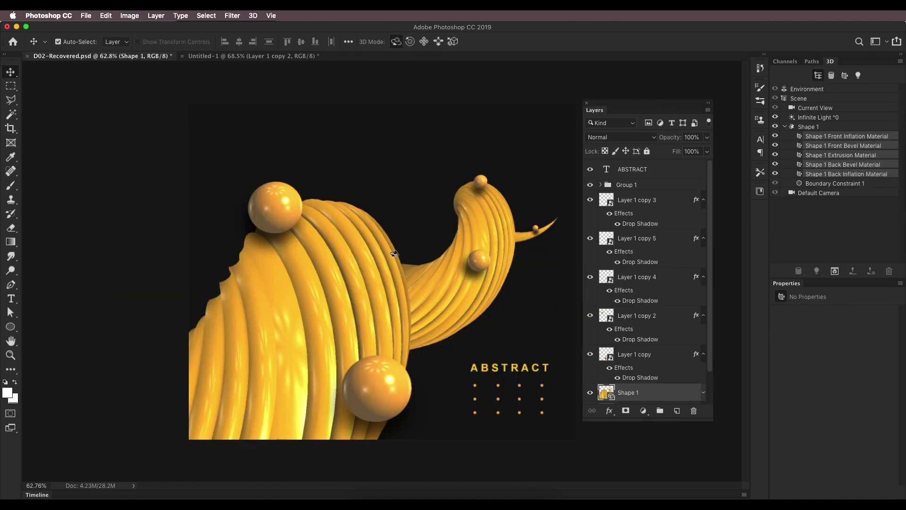
scroll(449, 272, up, 3)
scroll(450, 272, down, 5)
scroll(450, 273, up, 2)
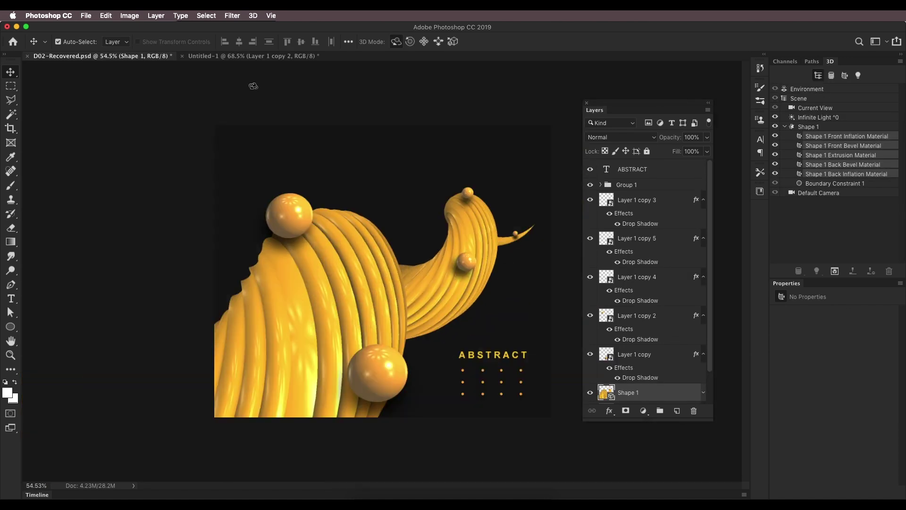
click(255, 56)
scroll(274, 246, up, 2)
scroll(276, 250, down, 3)
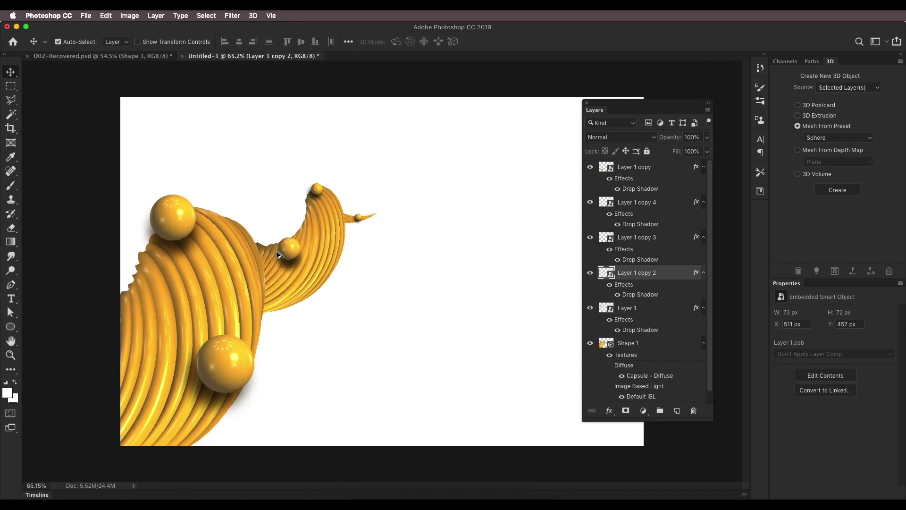
Step: Crop away the empty area right of the twisted shape, leaving the canvas about 12.71 in wide, and fit it to the view
click(10, 127)
scroll(540, 261, down, 3)
drag(525, 272, 461, 283)
key(Return)
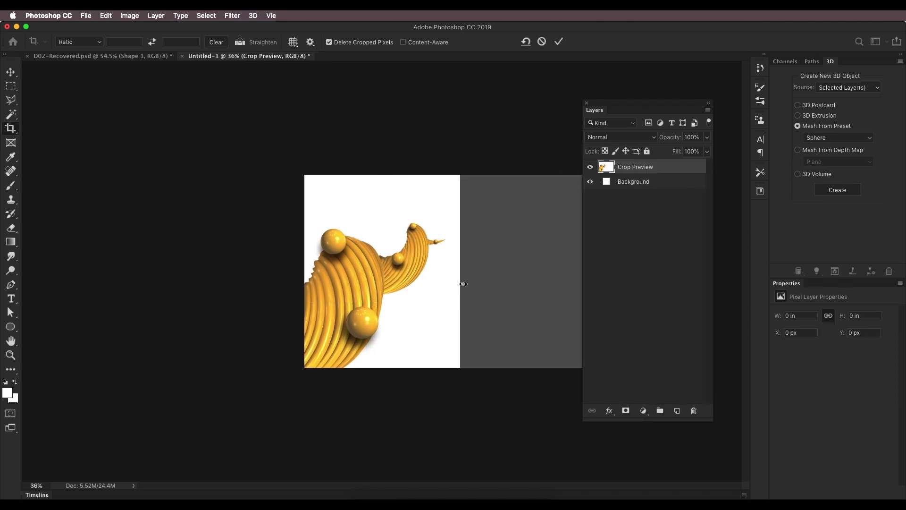
key(super+0)
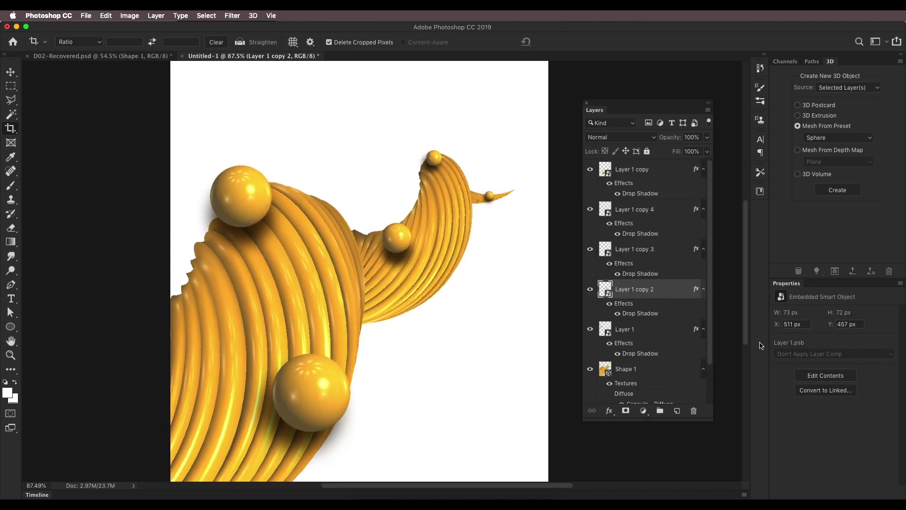
Step: Convert the locked Background into a regular layer named Layer 0
scroll(712, 352, down, 5)
double_click(668, 397)
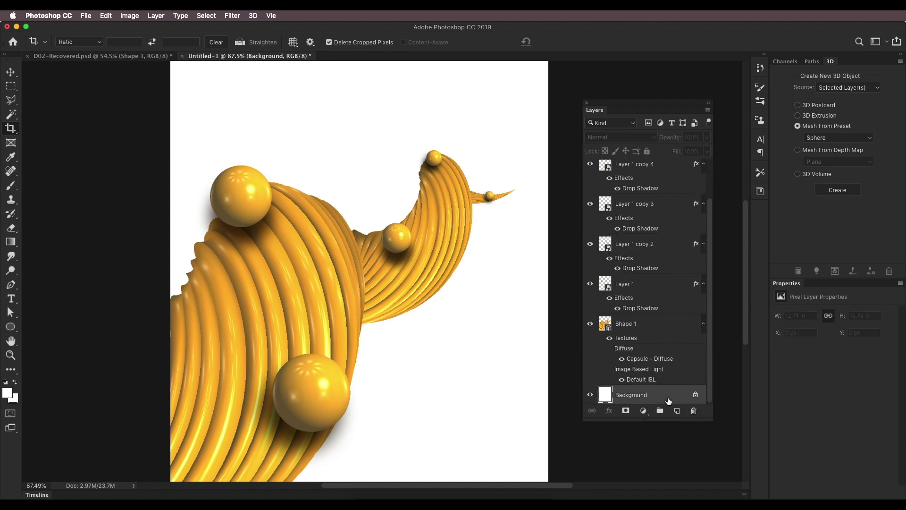
click(542, 234)
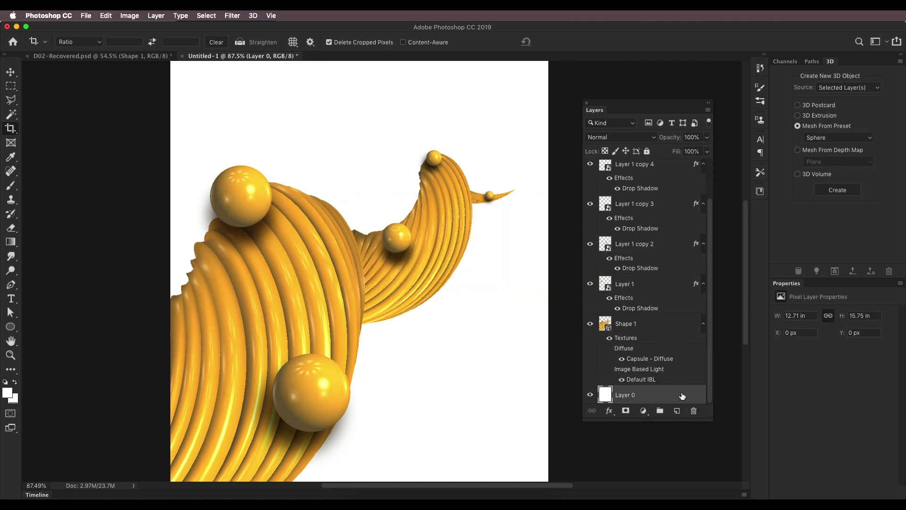
Step: Add a black Color Overlay in Normal mode at 100% opacity to Layer 0 and apply the layer style
double_click(681, 394)
click(552, 155)
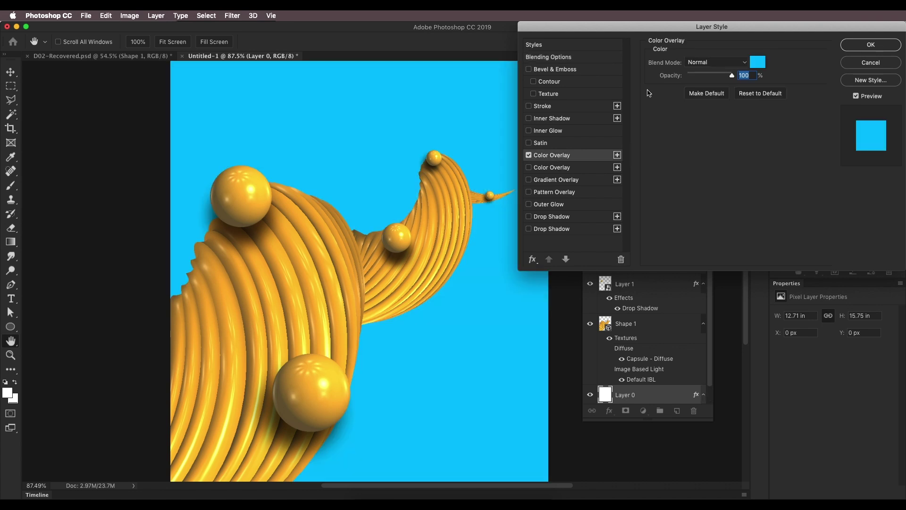
click(733, 61)
click(757, 64)
click(758, 64)
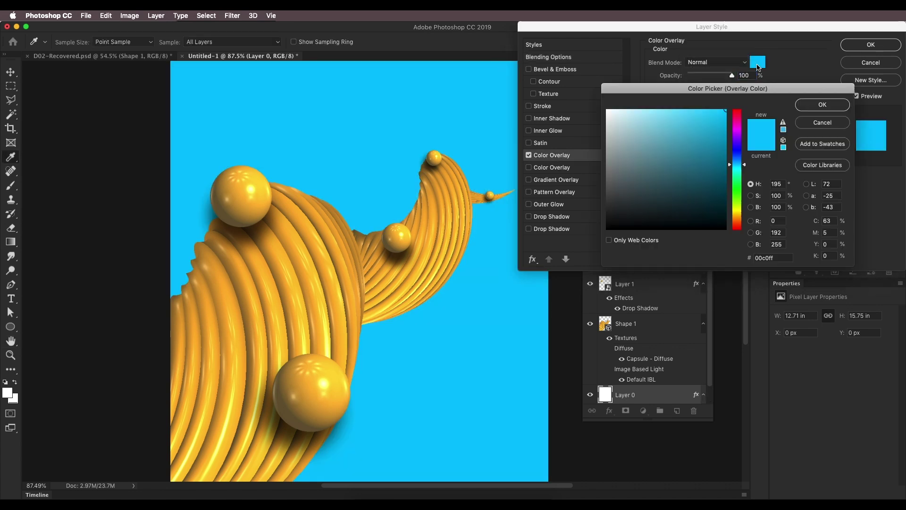
click(609, 228)
click(809, 106)
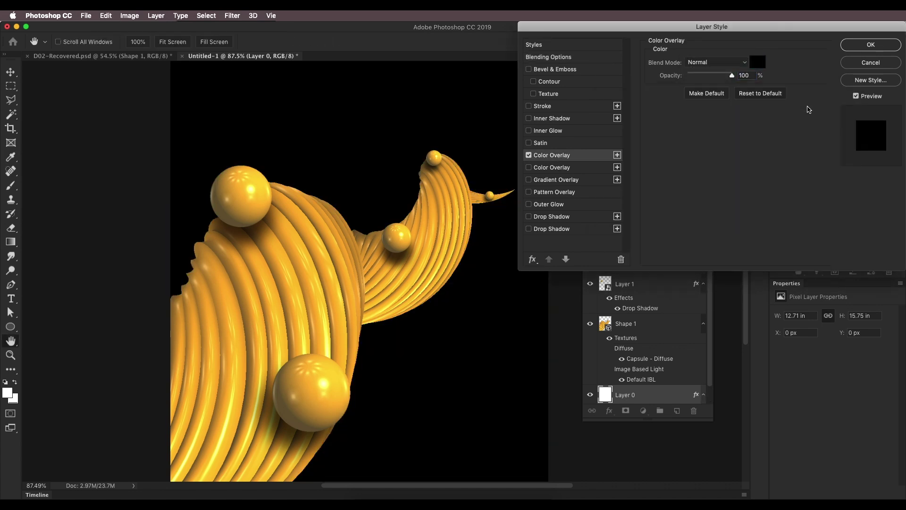
click(866, 46)
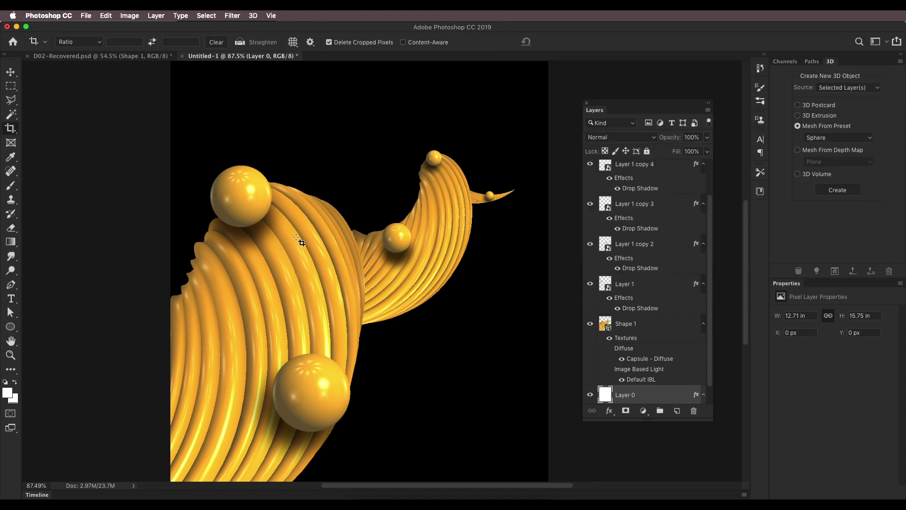
Step: Add a Curves adjustment layer above Shape 1 and clip it to the shape
click(11, 73)
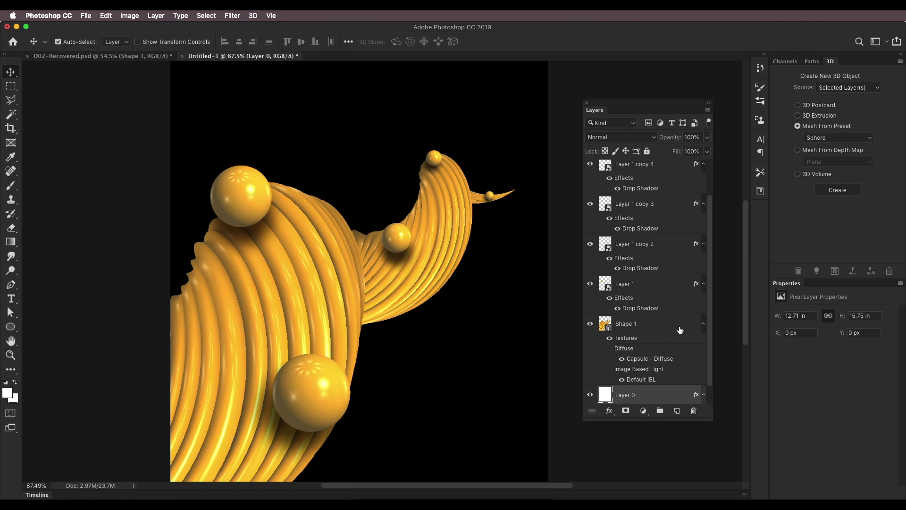
click(680, 358)
click(643, 410)
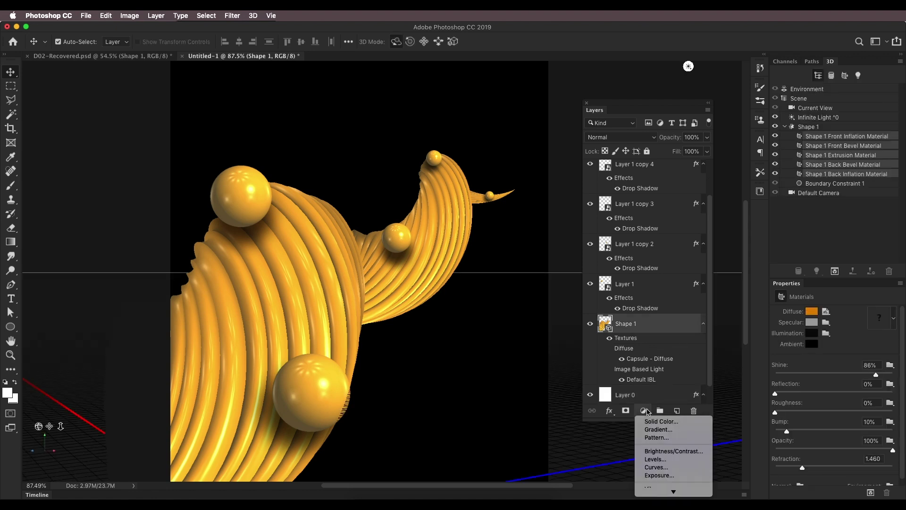
click(656, 468)
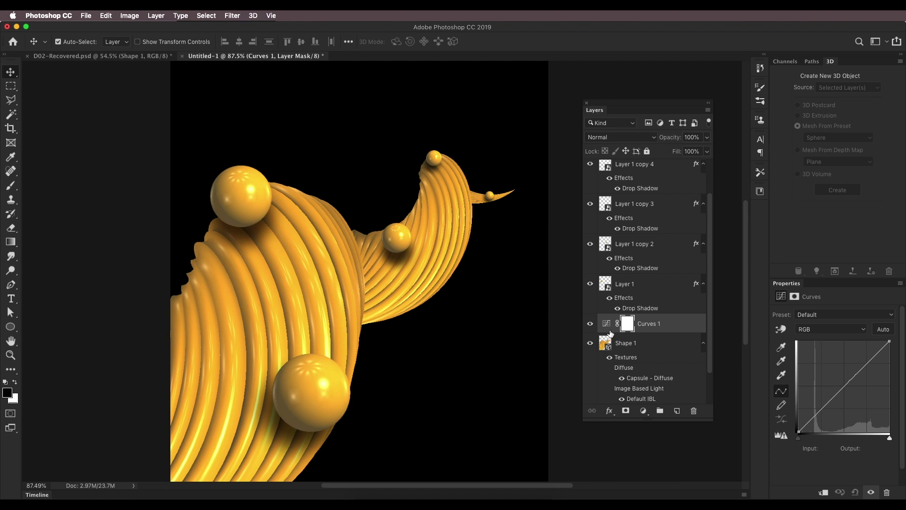
alt+click(619, 333)
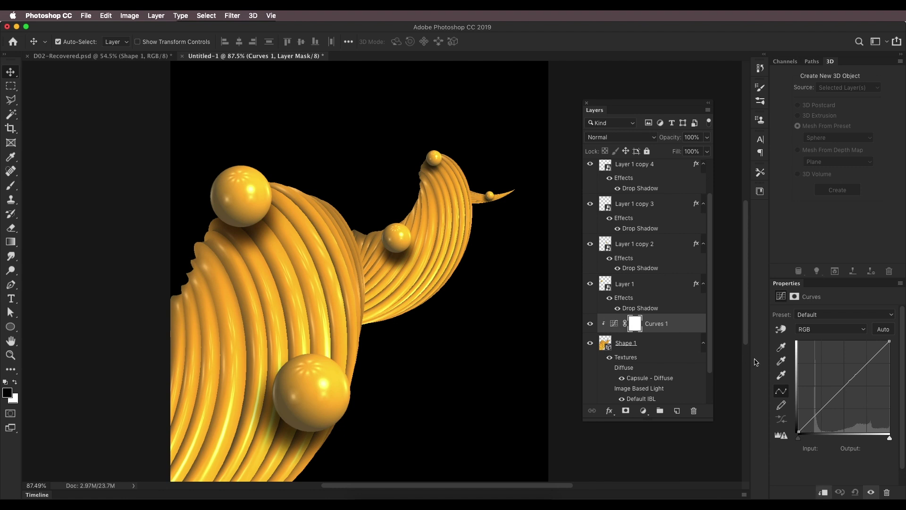
Step: Try bending the midtones of the Curves 1 adjustment on the twisted shape
drag(833, 386, 833, 441)
scroll(395, 297, down, 3)
scroll(395, 296, up, 3)
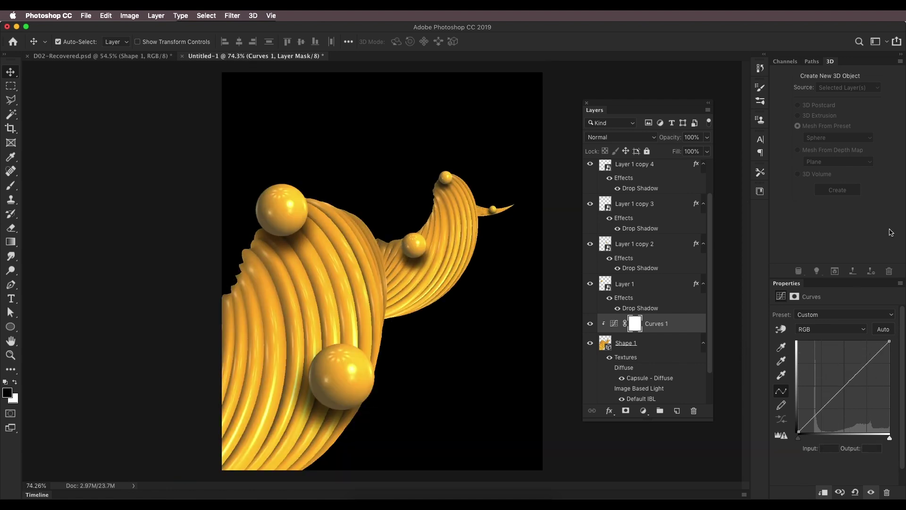
Step: Add a Levels adjustment clipped to Shape 1 above Curves 1, with shadow input 17 and midtone 1.20
click(642, 412)
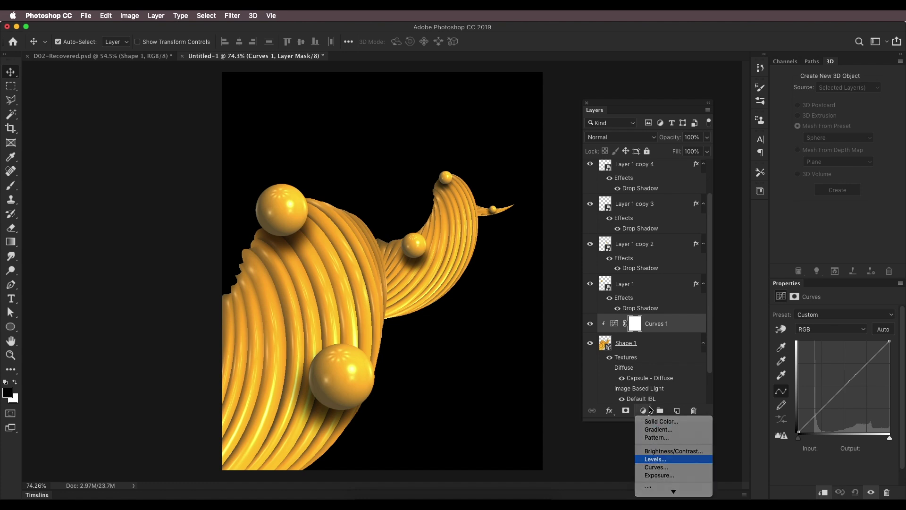
click(656, 460)
alt+click(628, 332)
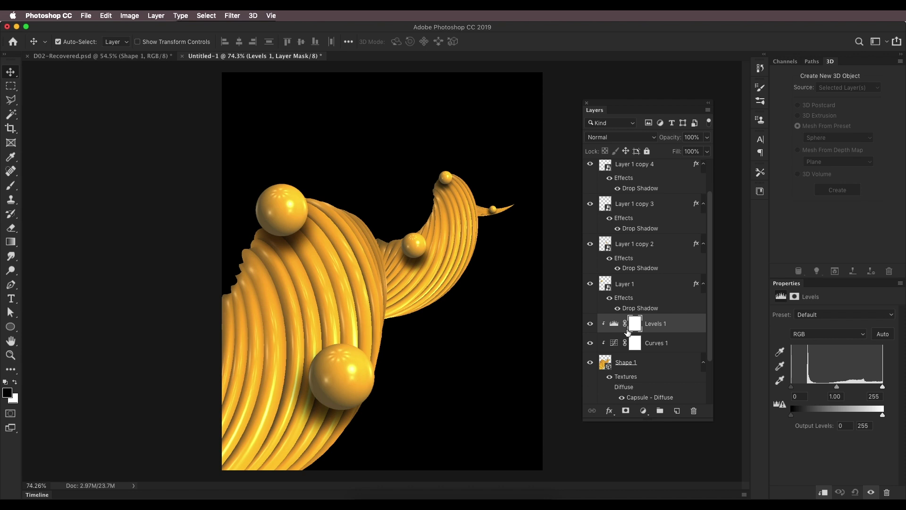
drag(795, 387, 832, 391)
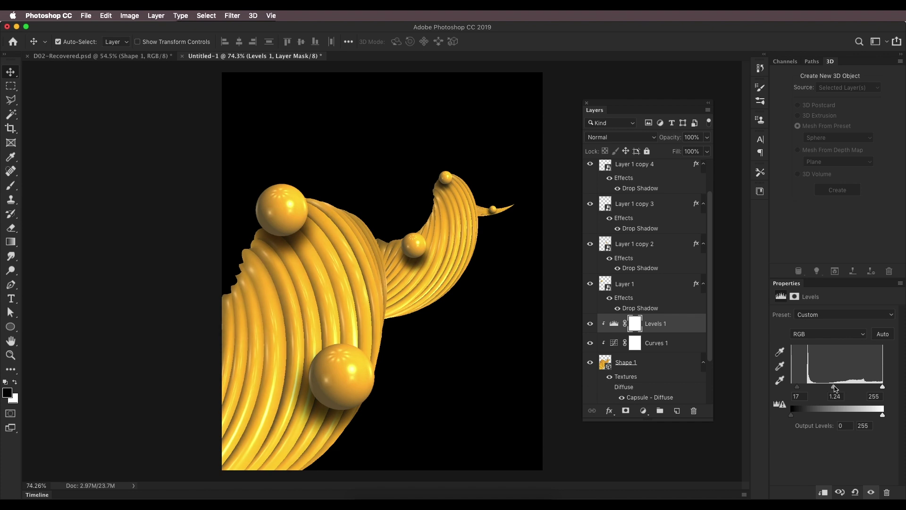
Step: Compare the adjusted shape's tones in Untitled-1 with those in D02-Recovered.psd
click(169, 57)
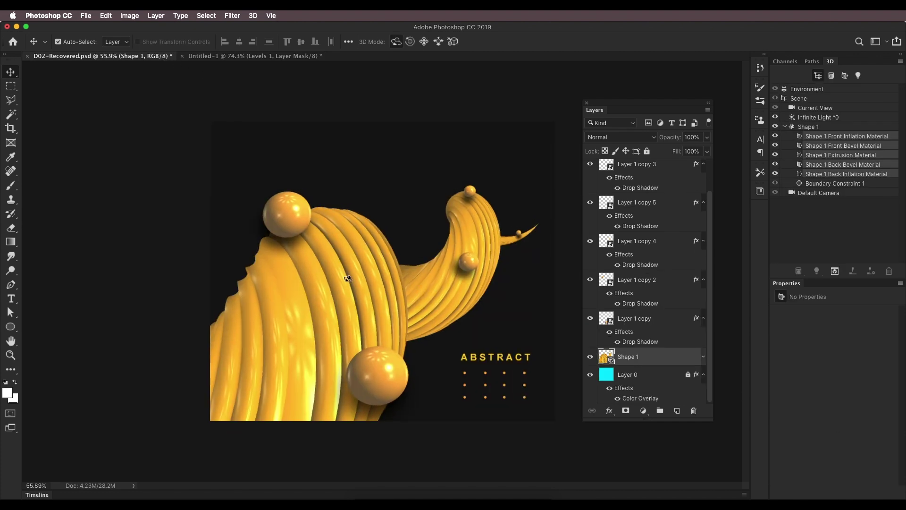
click(225, 57)
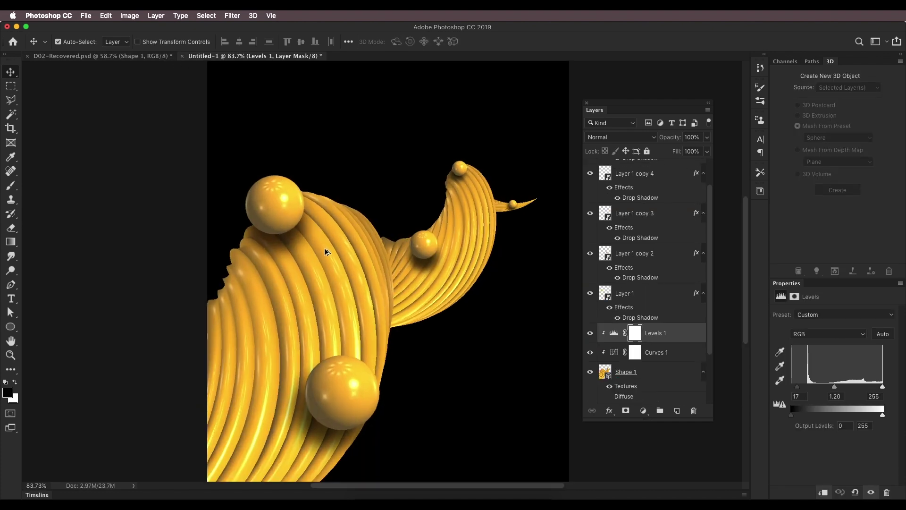
scroll(365, 255, down, 3)
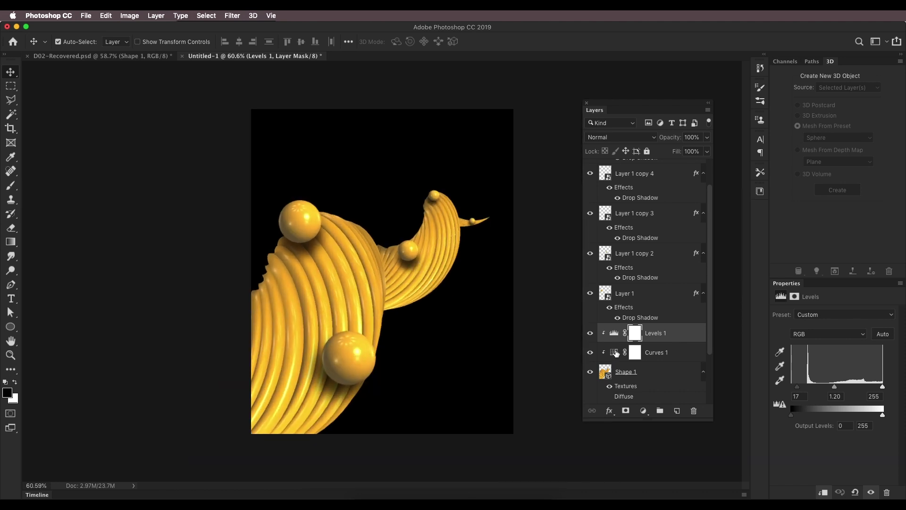
click(643, 410)
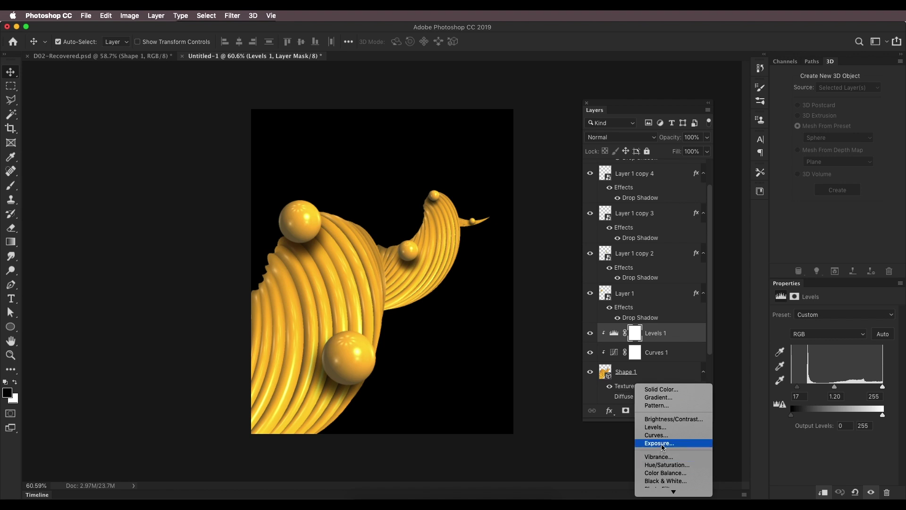
click(671, 339)
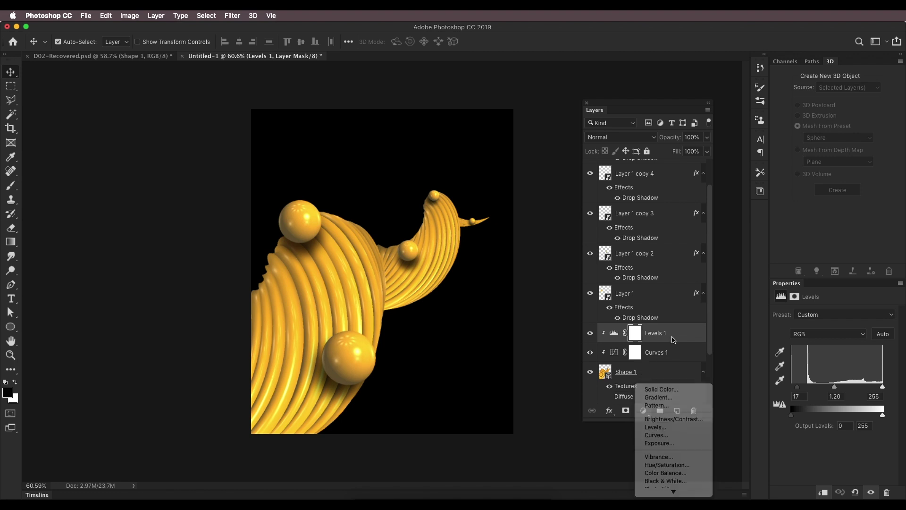
scroll(352, 283, up, 2)
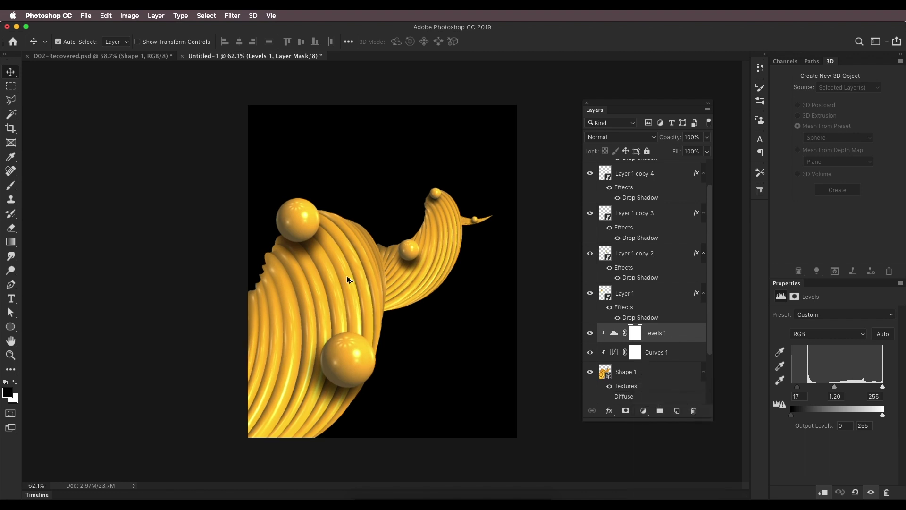
Step: Add a new empty layer directly above Shape 1, clipped to it and beneath the Curves 1 adjustment
click(609, 376)
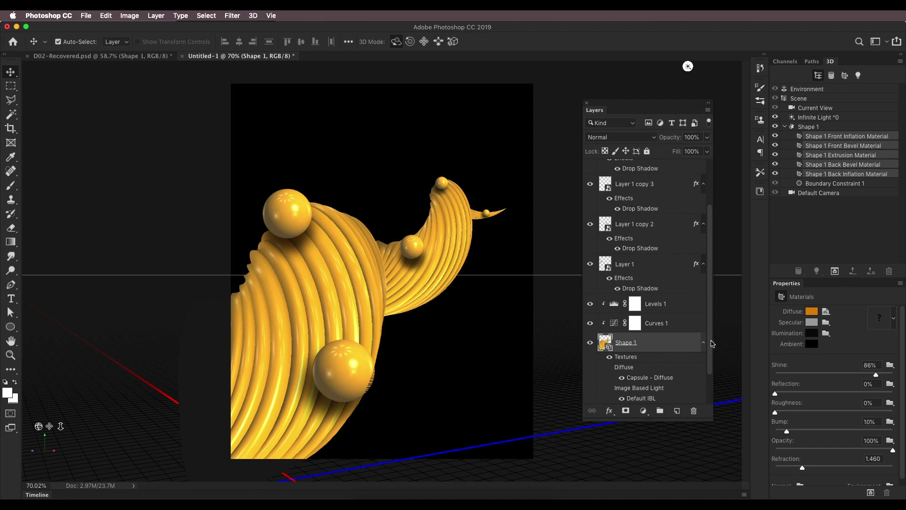
scroll(710, 340, up, 1)
click(676, 410)
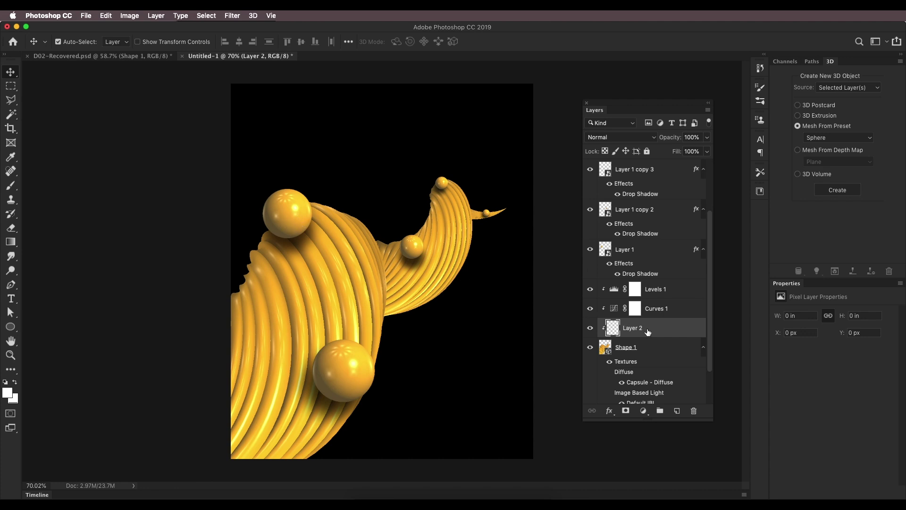
Step: Move Layer 2 out of the Shape 1 clipping stack to directly above Layer 1 copy 3, and view the available 3D mesh presets
drag(648, 332, 658, 172)
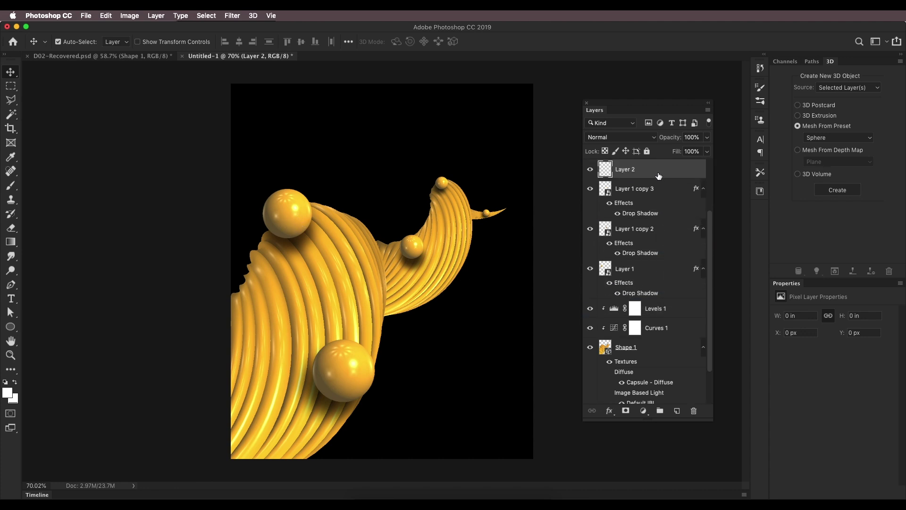
click(835, 138)
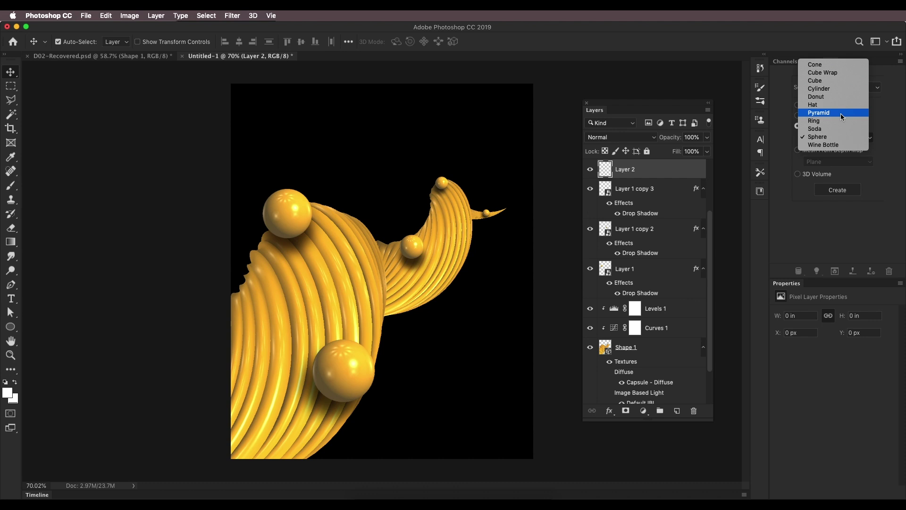
scroll(391, 292, up, 1)
Step: Copy the ABSTRACT text and the dot-grid Group 1 from D02-Recovered.psd into Untitled-1, placing them in the artwork's empty lower-right area
click(154, 61)
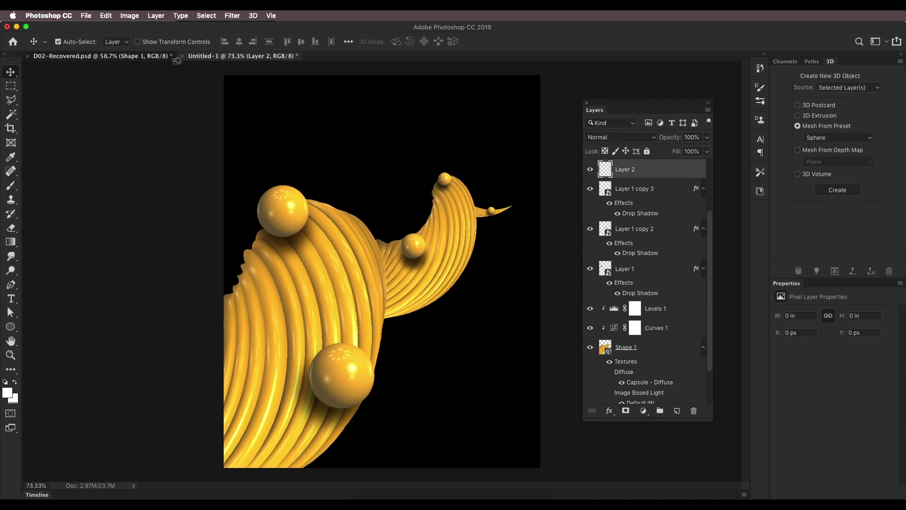
key(m)
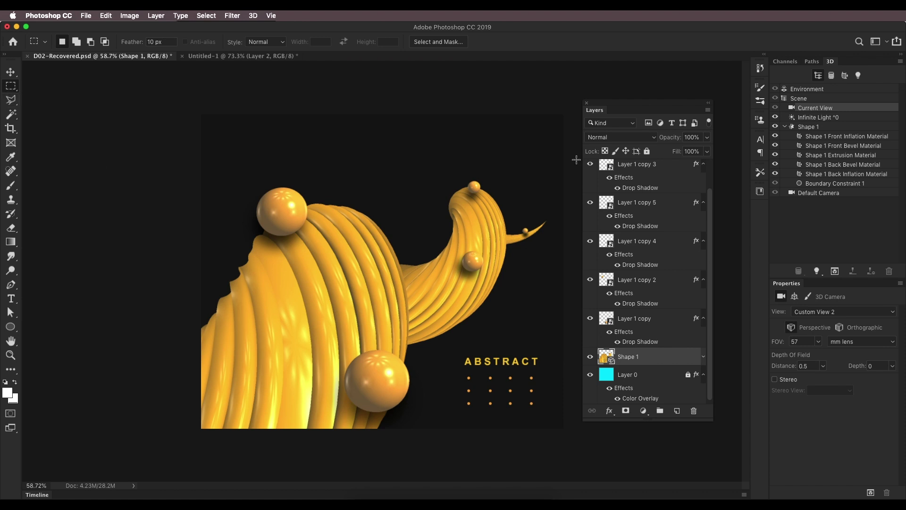
click(640, 175)
scroll(653, 177, up, 2)
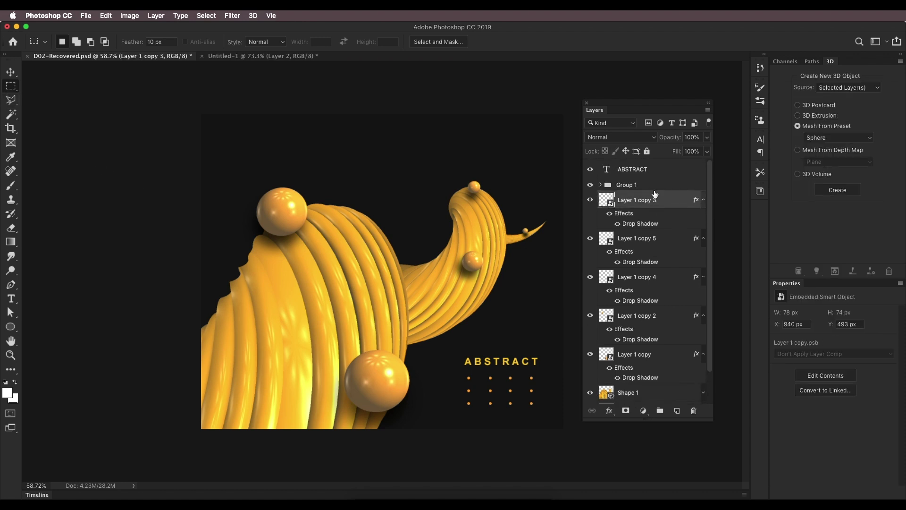
click(653, 174)
shift+click(643, 186)
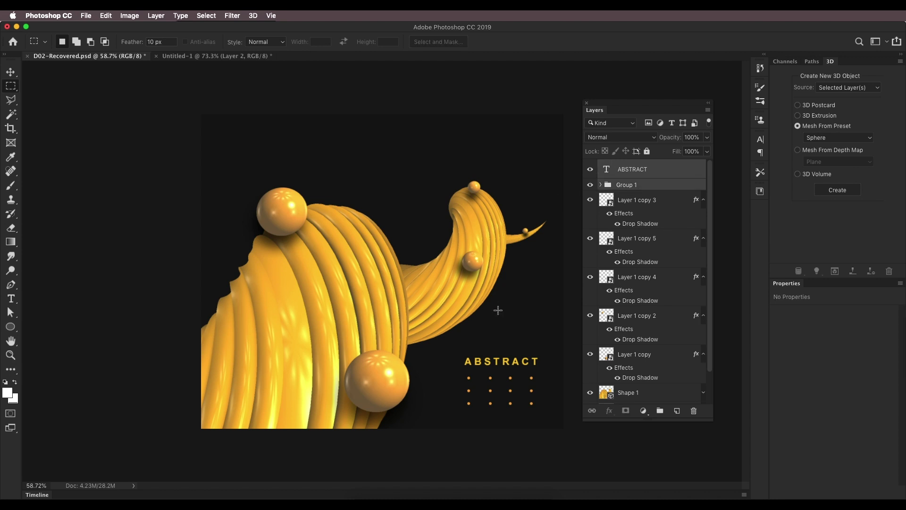
click(10, 71)
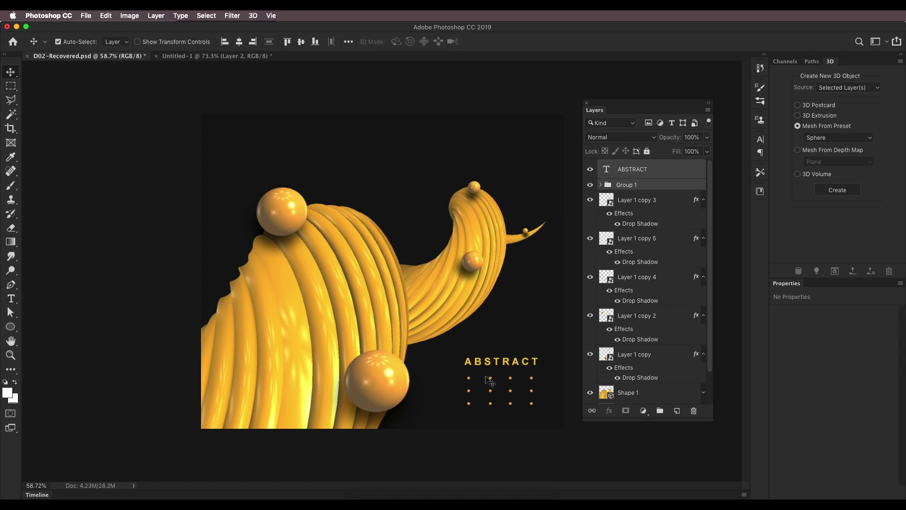
mouse_move(496, 388)
mouse_down()
mouse_move(498, 370)
mouse_move(309, 52)
mouse_move(258, 57)
mouse_move(443, 386)
mouse_move(466, 383)
mouse_move(491, 397)
mouse_up()
scroll(489, 397, down, 3)
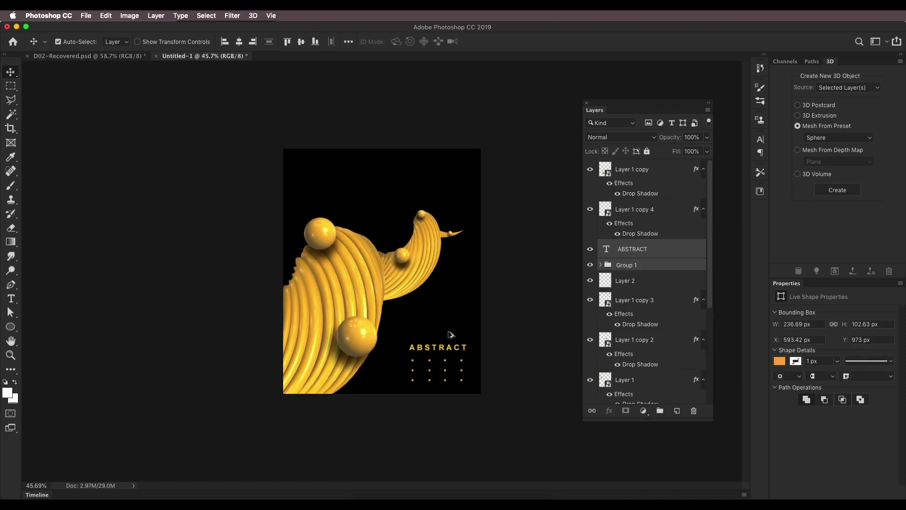
drag(458, 363, 454, 355)
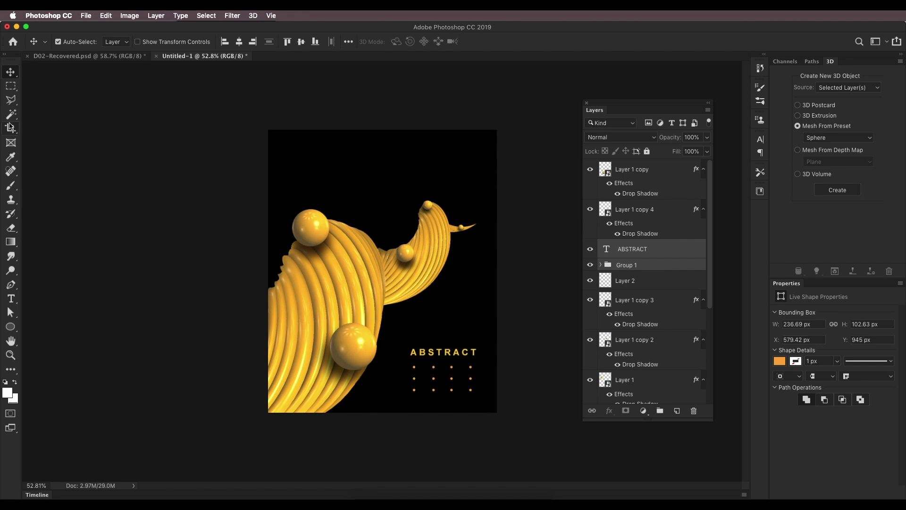
Step: Crop a strip of empty black background off the top edge of the Untitled-1 canvas
click(11, 128)
drag(382, 131, 387, 148)
key(Return)
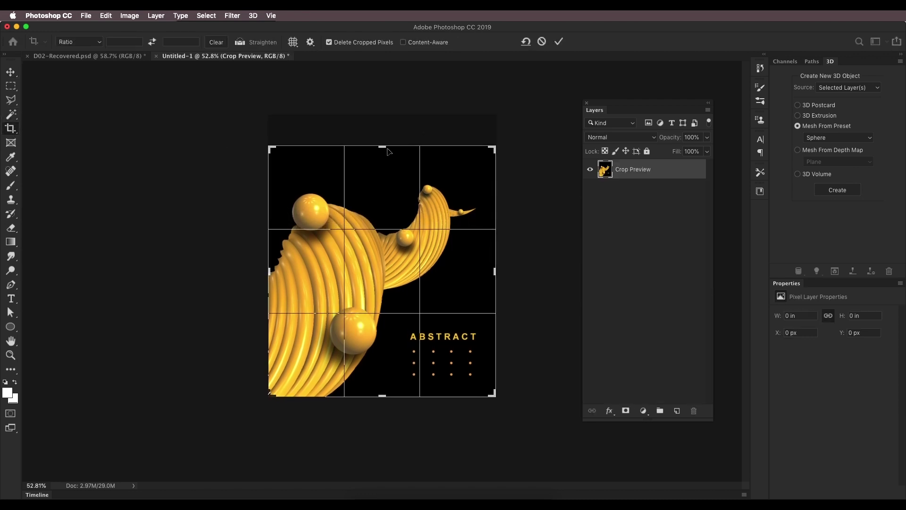
key(super+0)
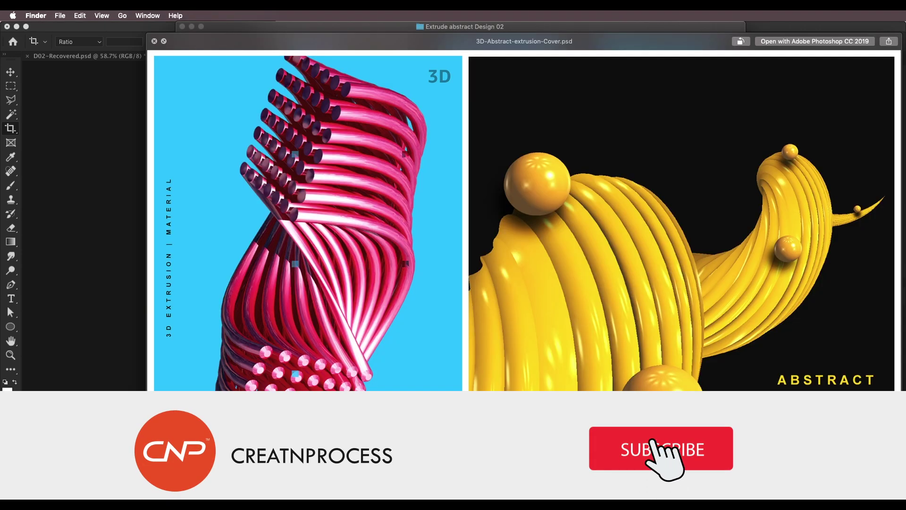